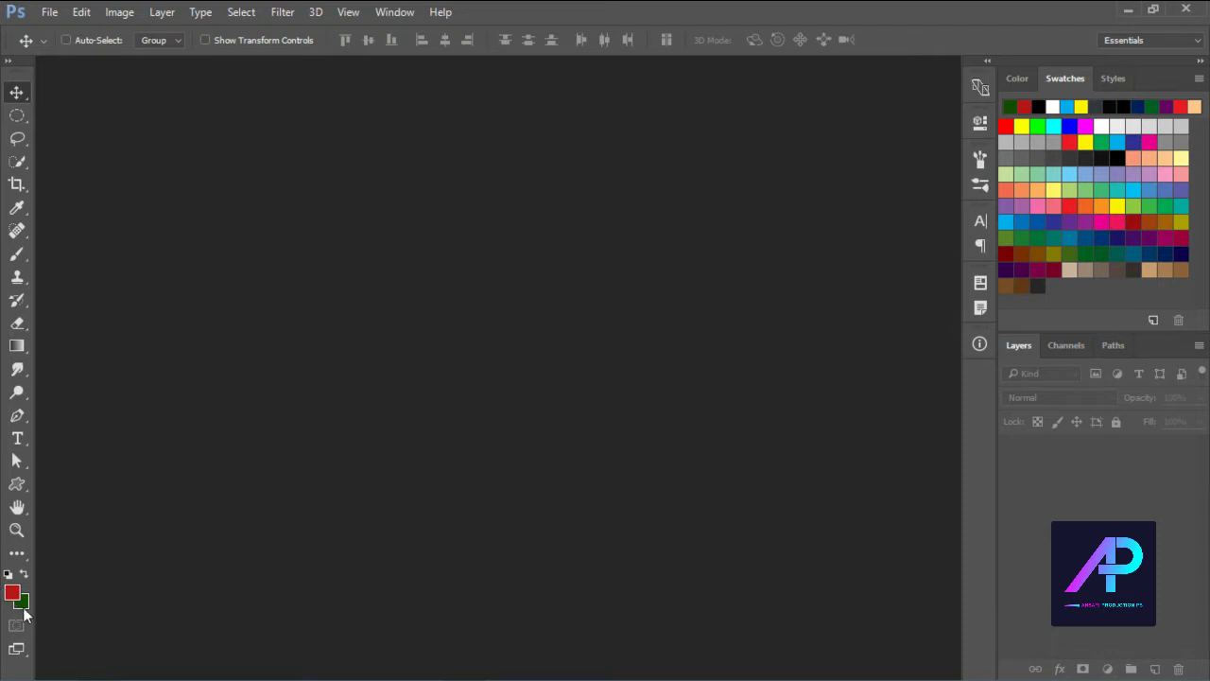
Step: Restore the default black foreground and white background colours with the D shortcut
{"action": "key", "text": "d"}
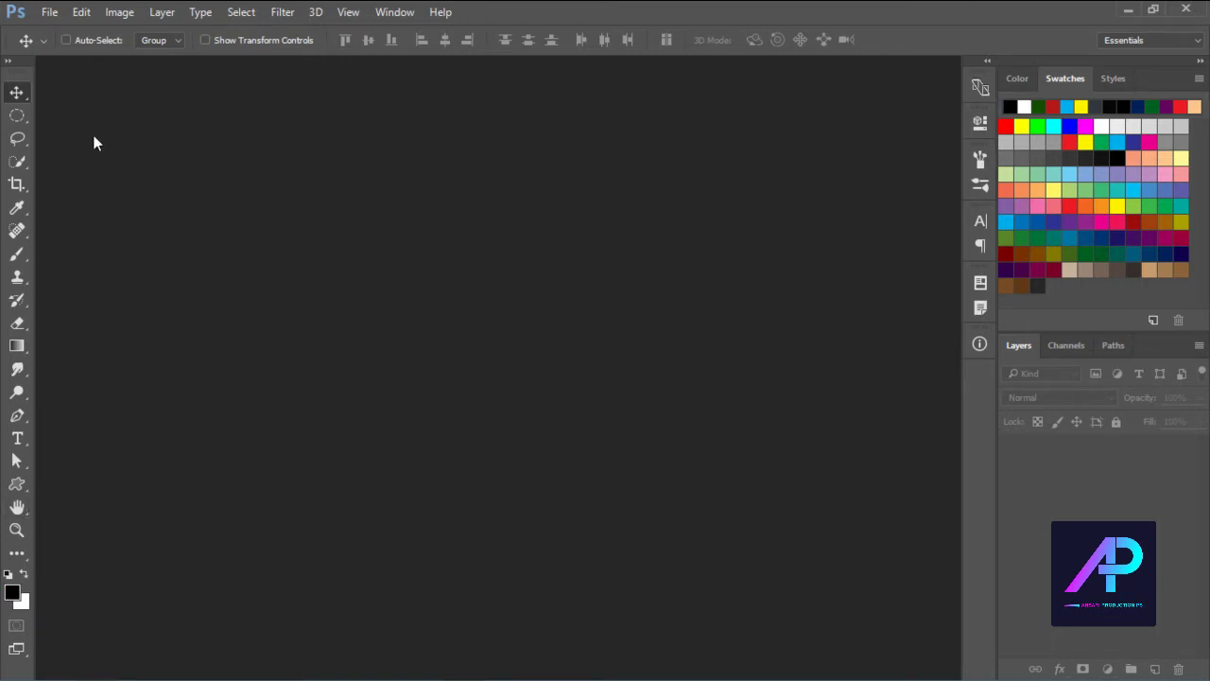
{"action": "left_click", "coordinate": [49, 11]}
Step: Create a new 500×500 pixel document
{"action": "left_click", "coordinate": [28, 32]}
{"action": "key", "text": "Tab"}
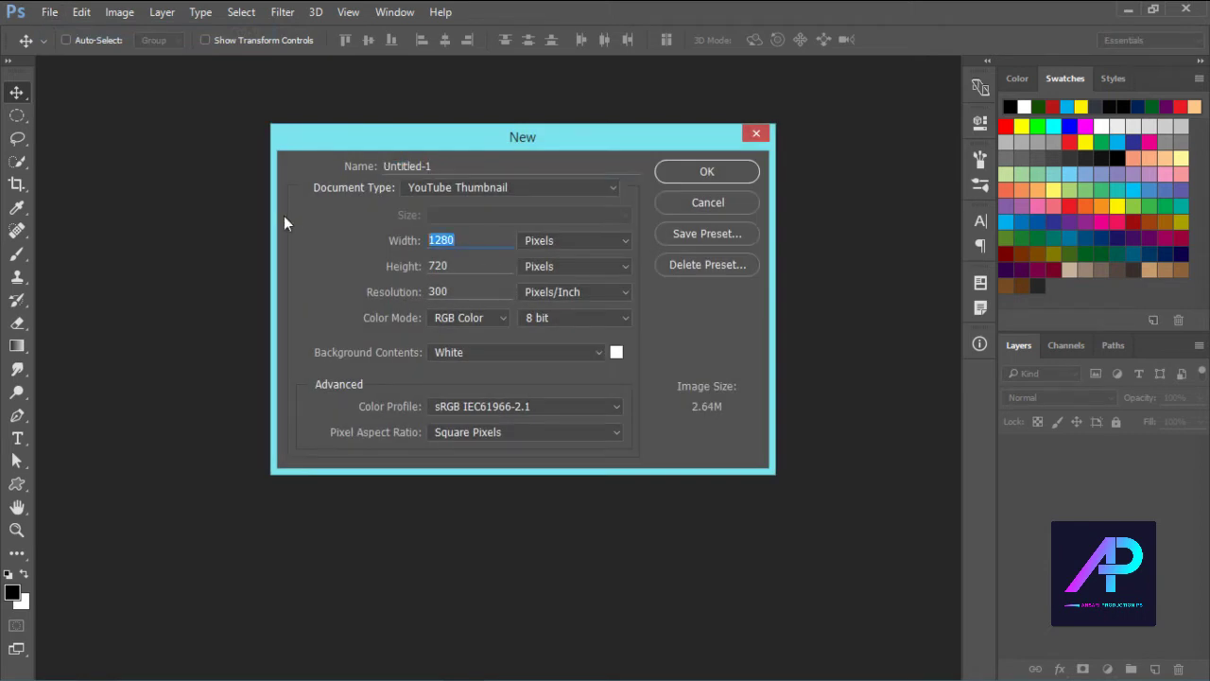
{"action": "type", "text": "500"}
{"action": "key", "text": "Tab"}
{"action": "key", "text": "Tab"}
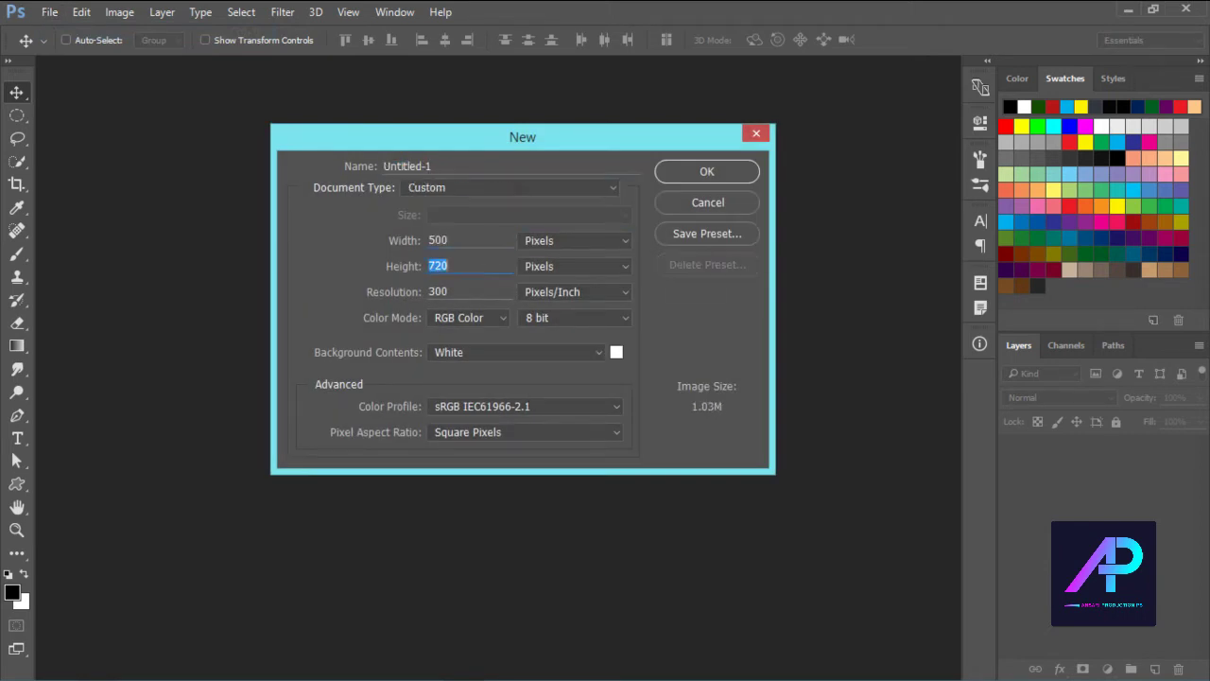
{"action": "type", "text": "500"}
{"action": "left_click", "coordinate": [716, 174]}
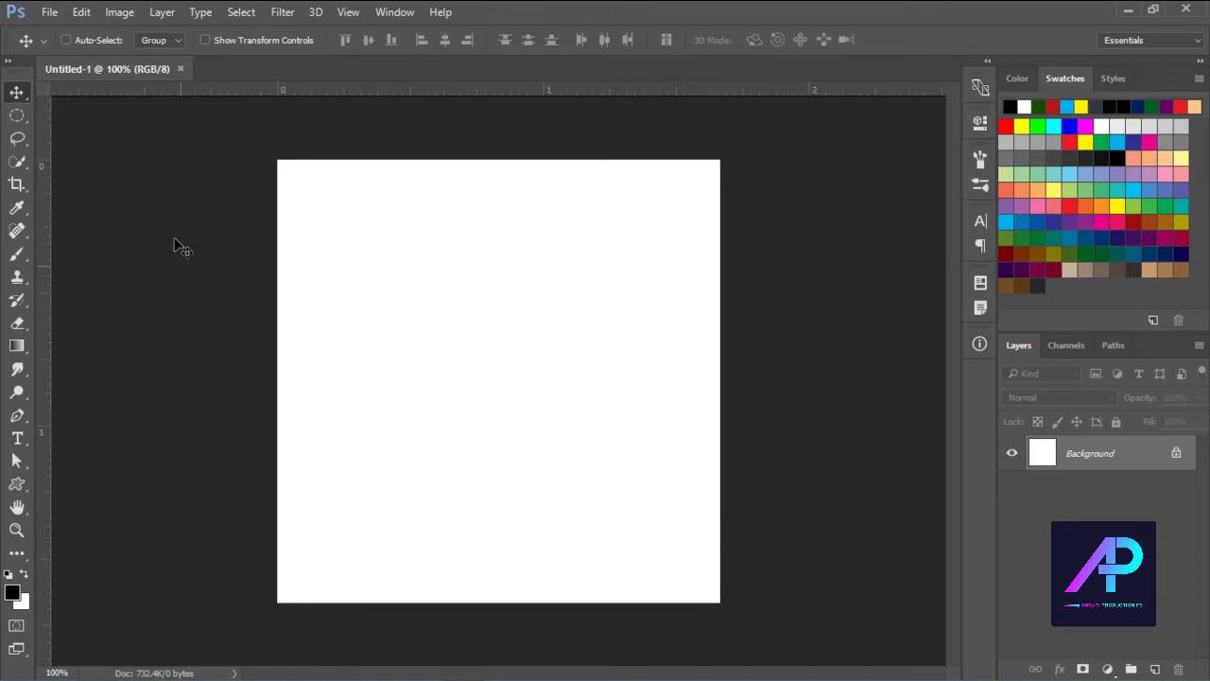
Step: Fill the Background layer with the black foreground colour
{"action": "left_click", "coordinate": [82, 13]}
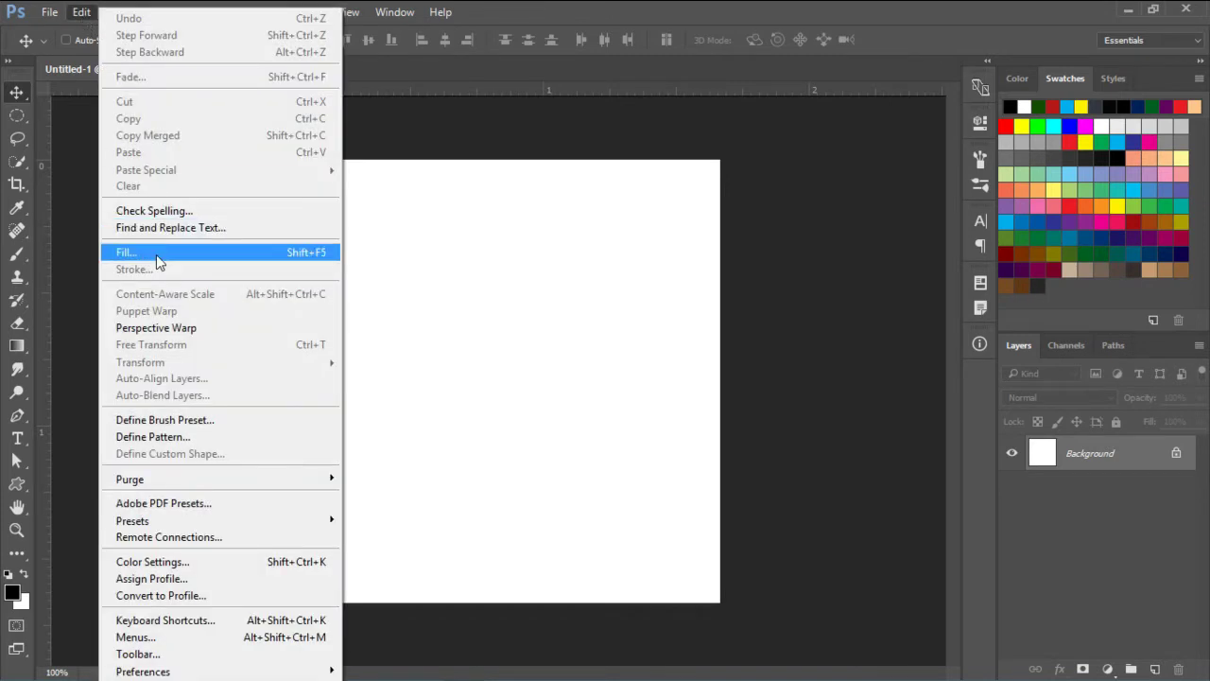
{"action": "left_click", "coordinate": [127, 252]}
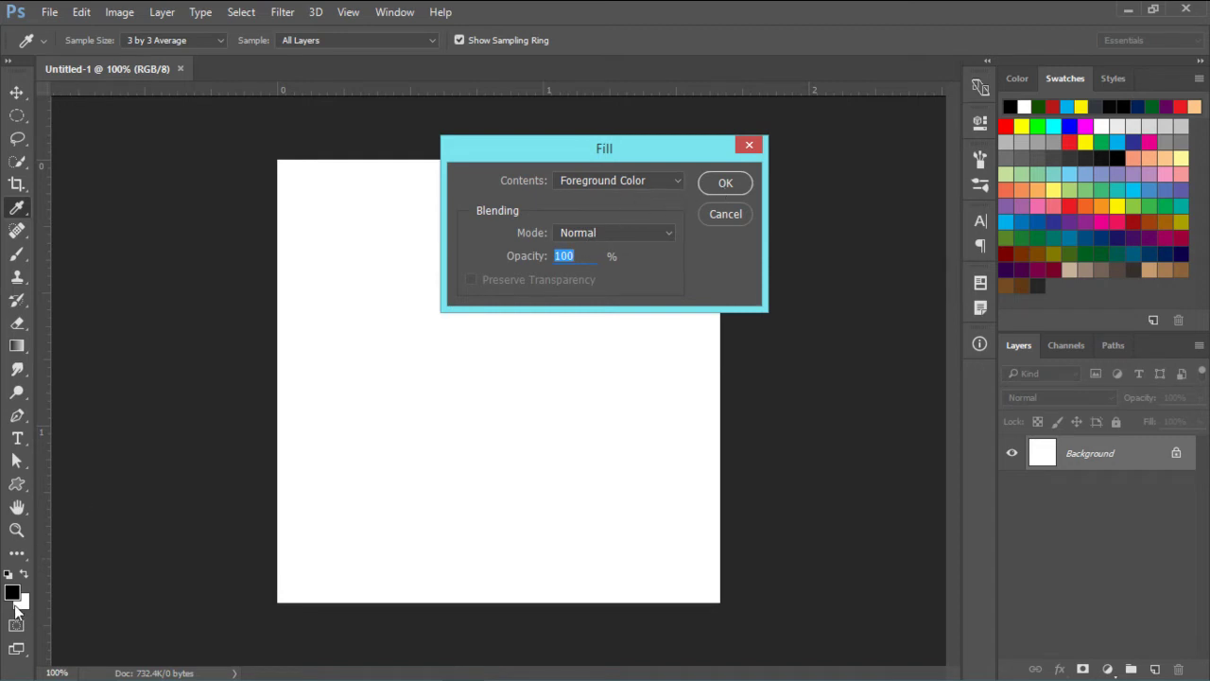
{"action": "left_click", "coordinate": [725, 184]}
{"action": "key", "text": "v"}
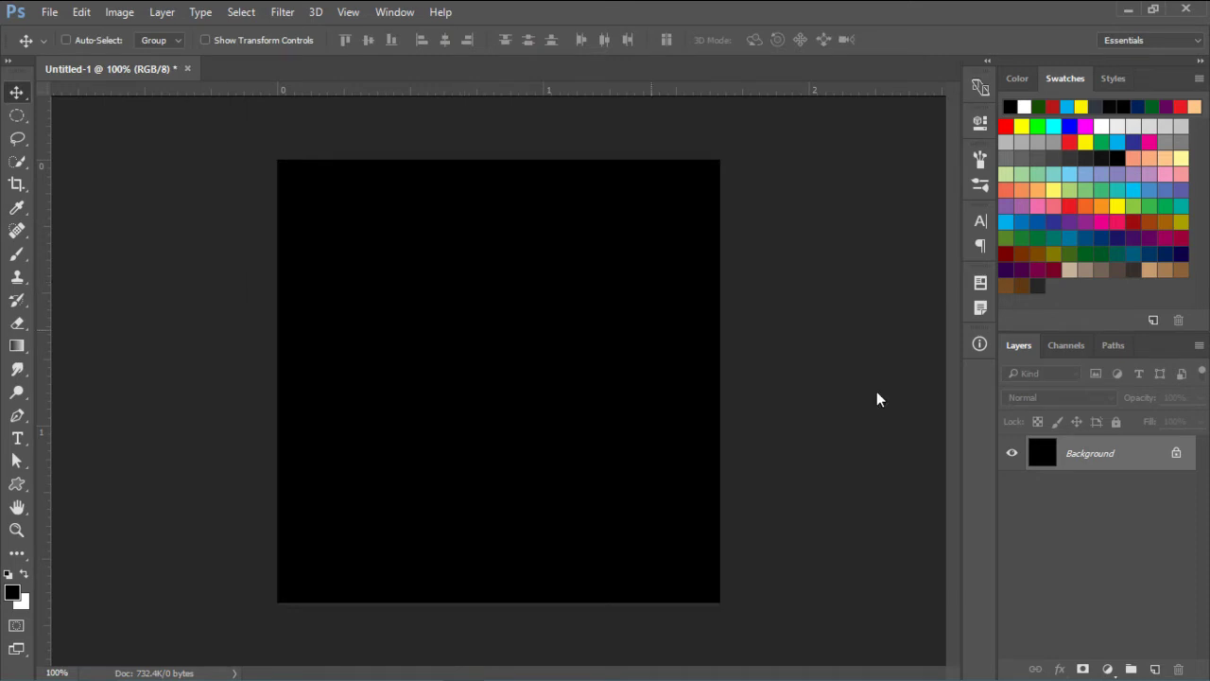
Step: Unlock the Background as Layer 0 and render a lens flare at 75% brightness
{"action": "left_click", "coordinate": [1177, 457]}
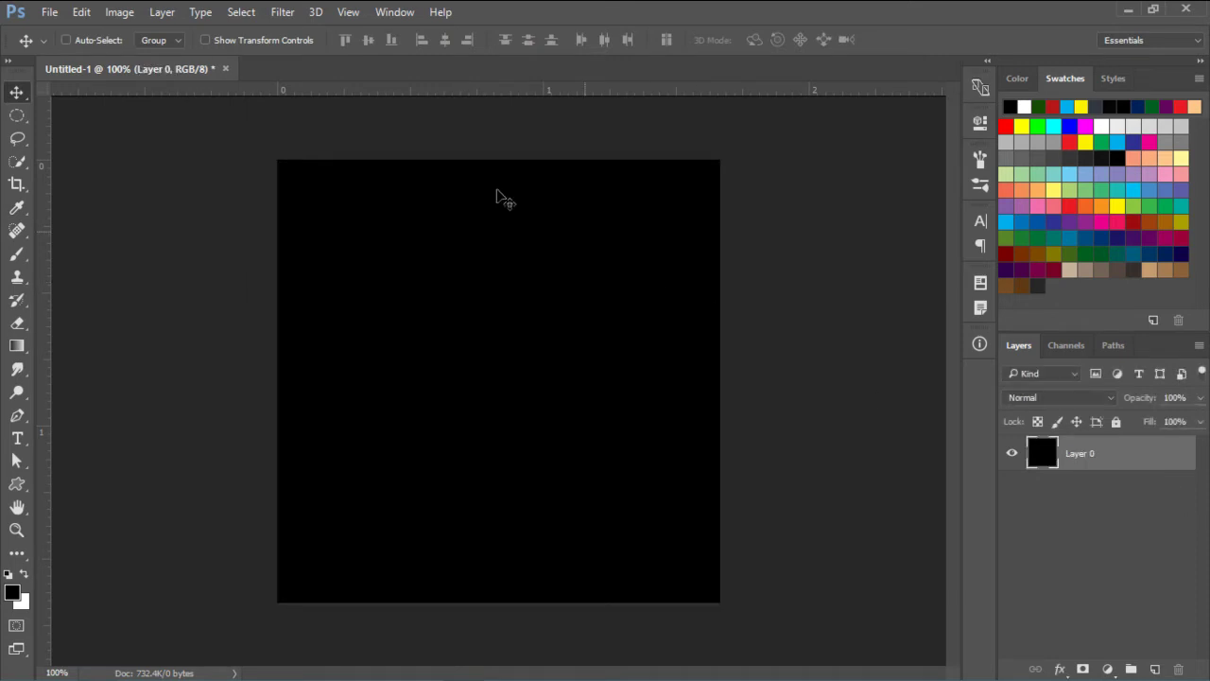
{"action": "left_click", "coordinate": [283, 12]}
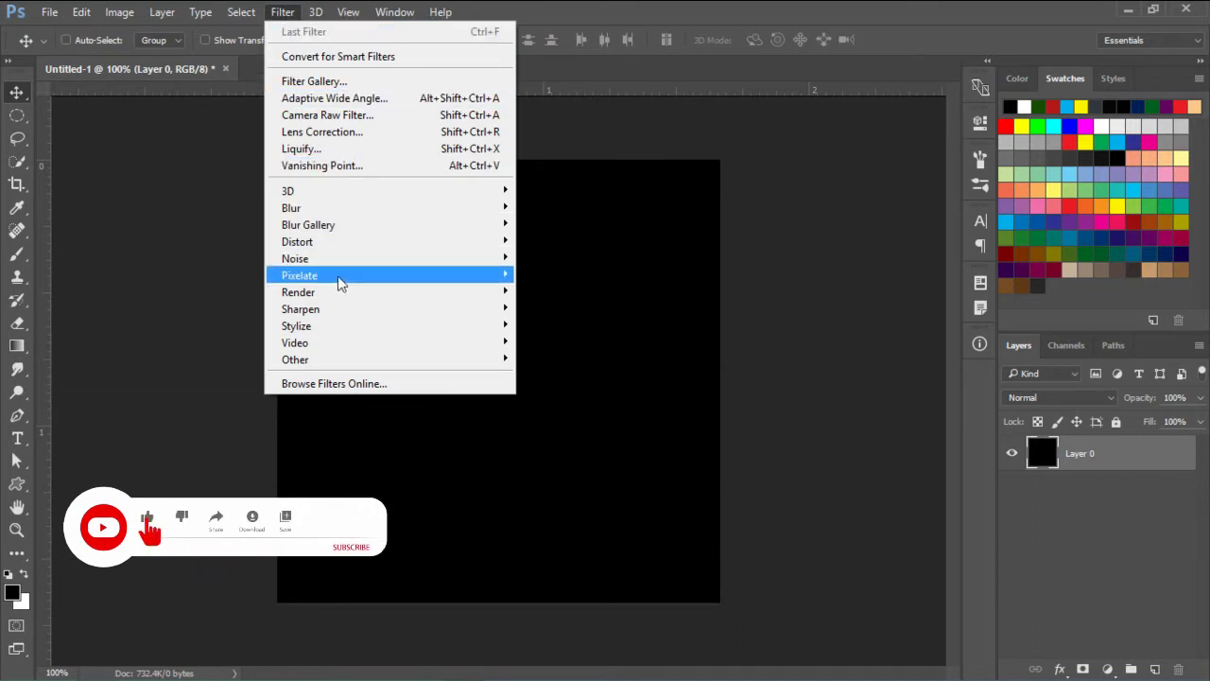
{"action": "mouse_move", "coordinate": [298, 292]}
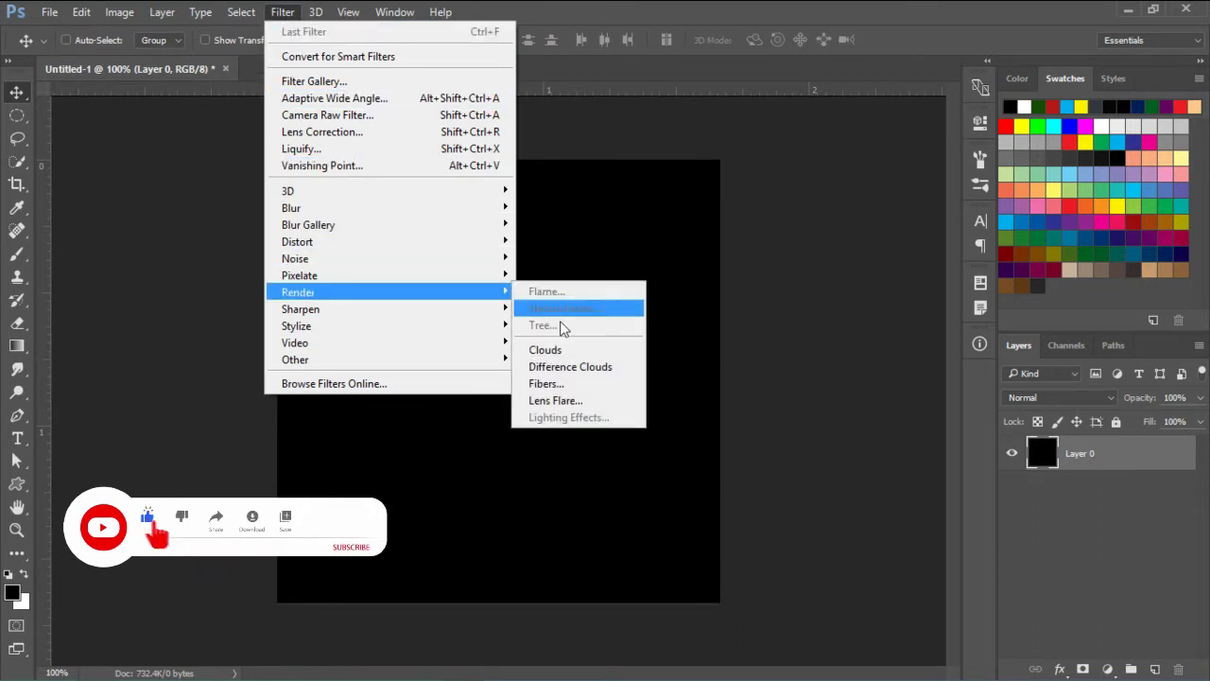
{"action": "left_click", "coordinate": [567, 401]}
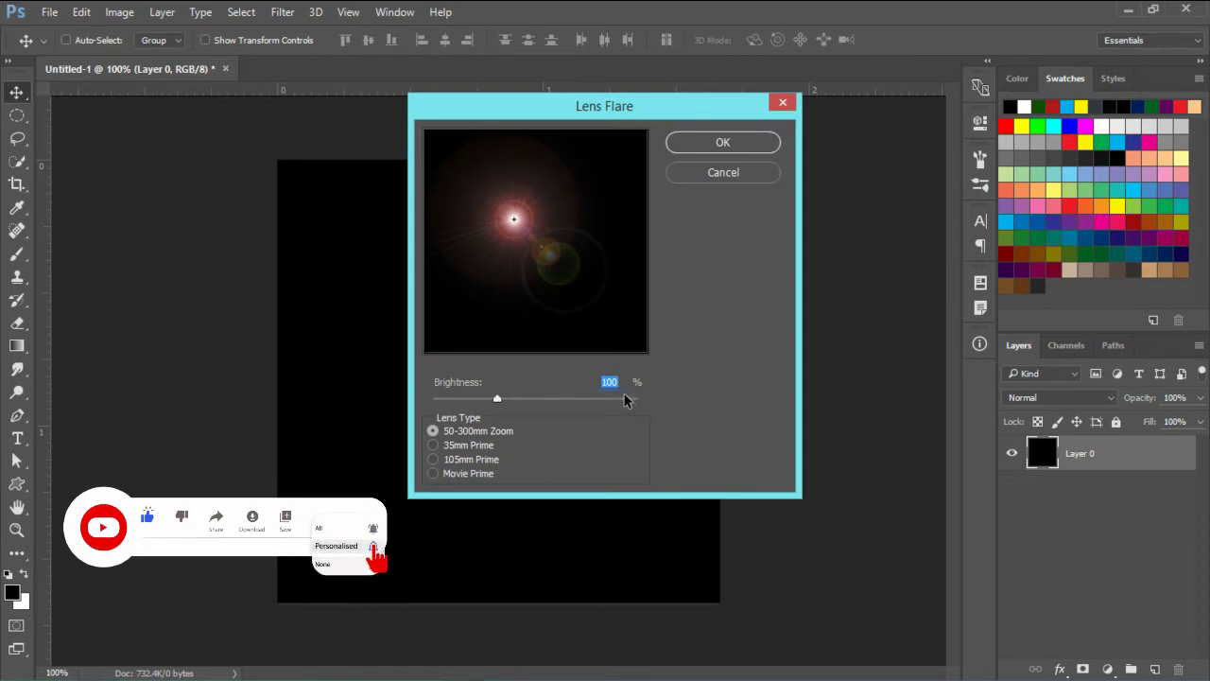
{"action": "type", "text": "75"}
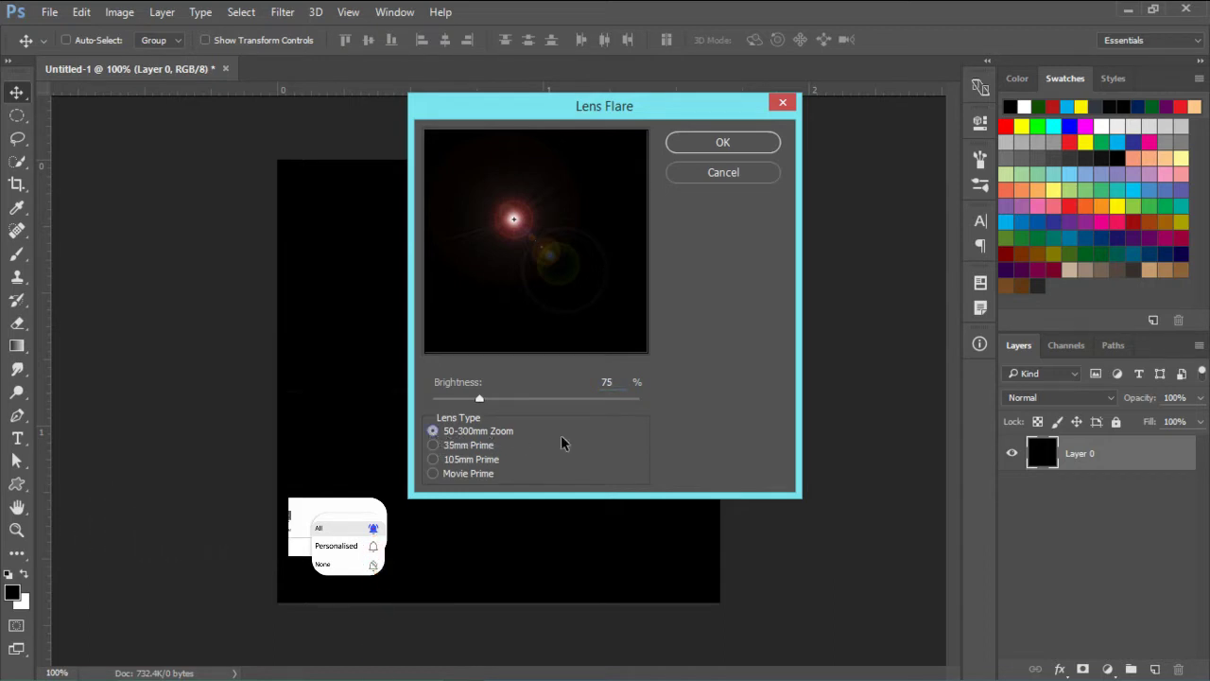
{"action": "left_click", "coordinate": [743, 140]}
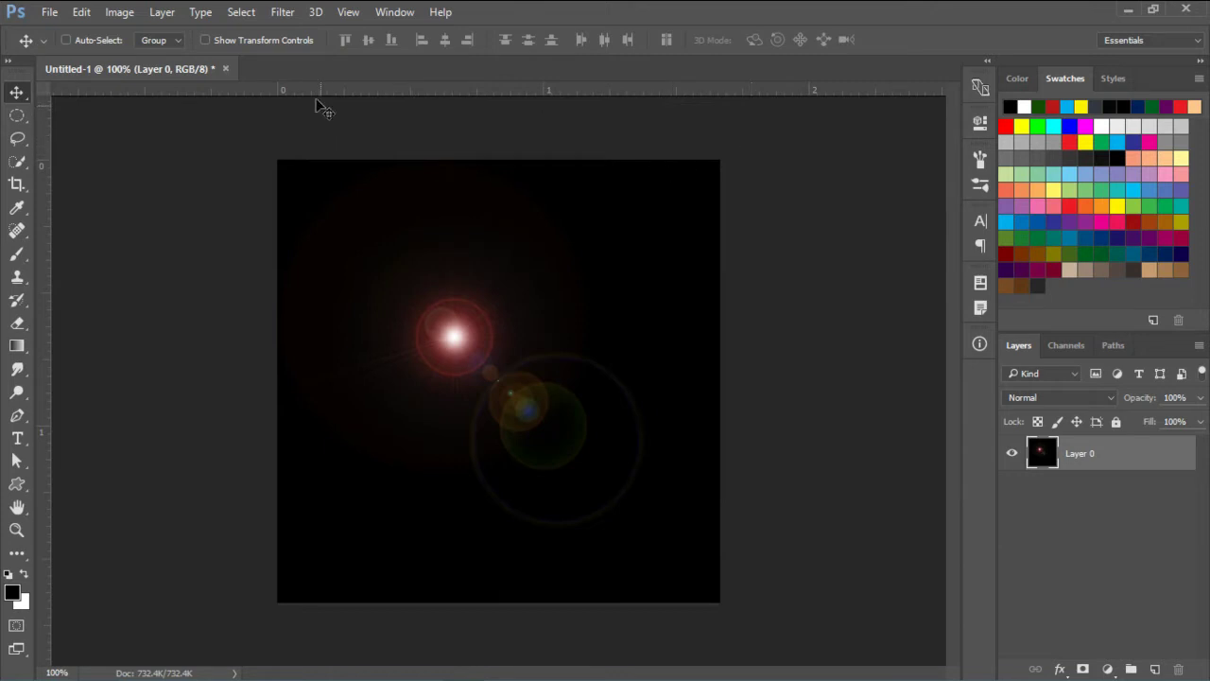
Step: Apply Polar Coordinates with Polar to Rectangular, then flip the image vertically
{"action": "left_click", "coordinate": [285, 13]}
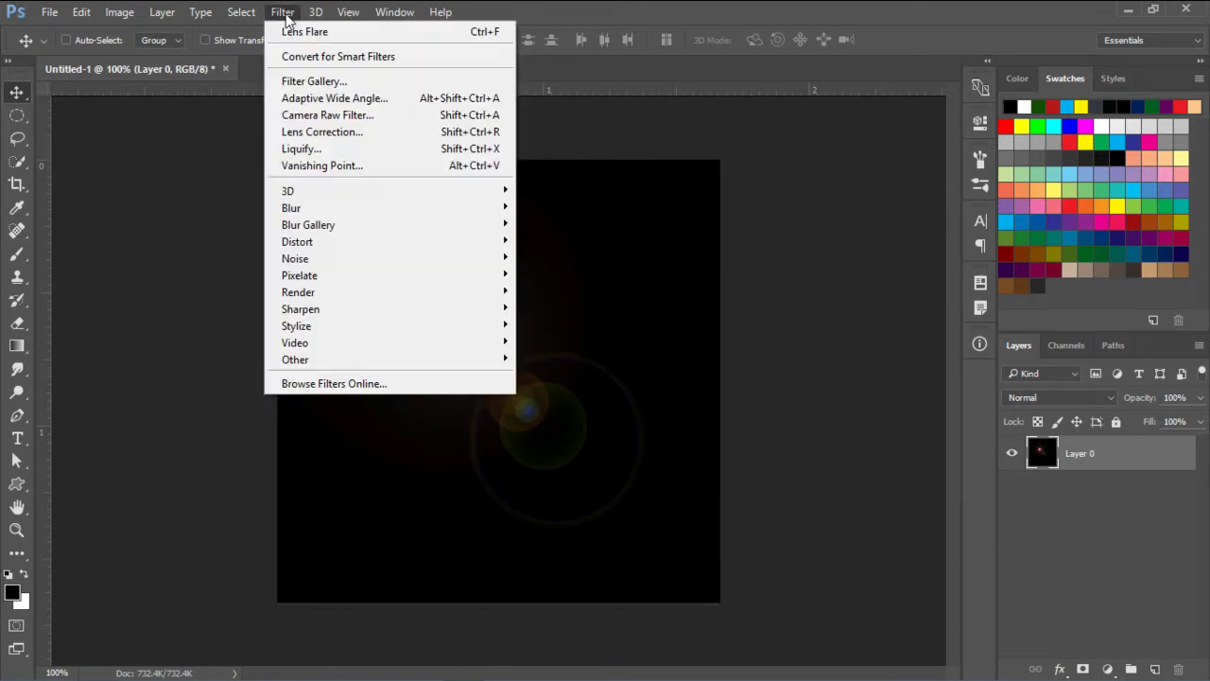
{"action": "mouse_move", "coordinate": [297, 242]}
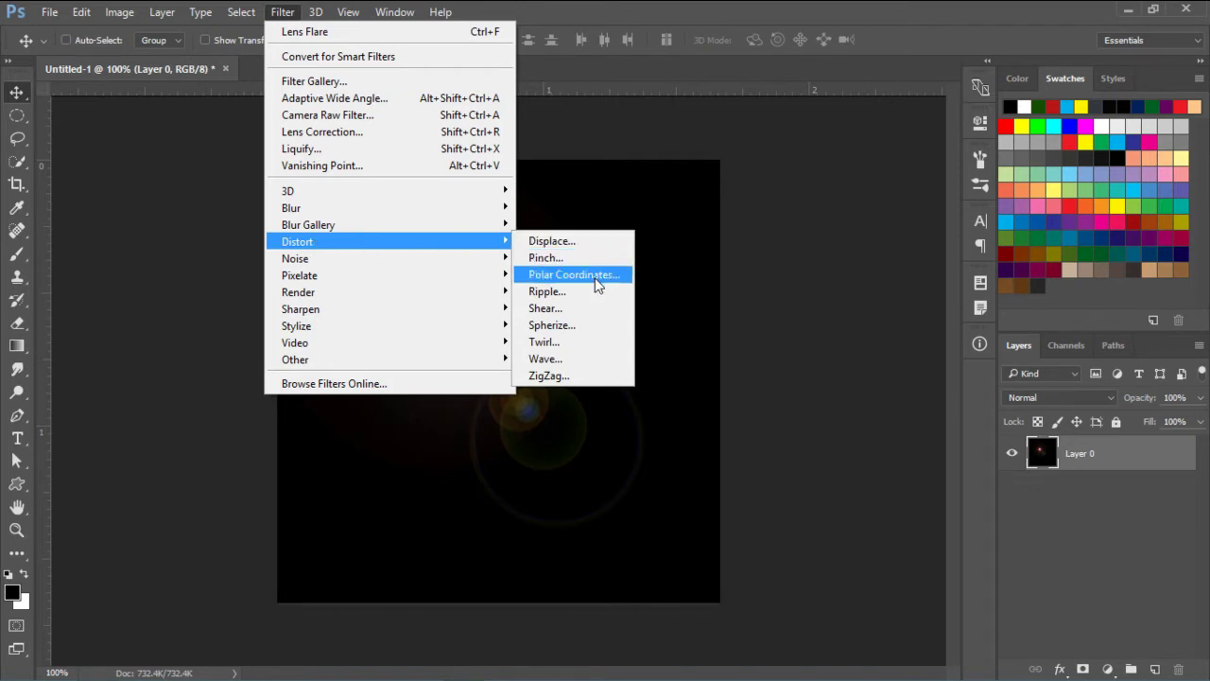
{"action": "left_click", "coordinate": [597, 282]}
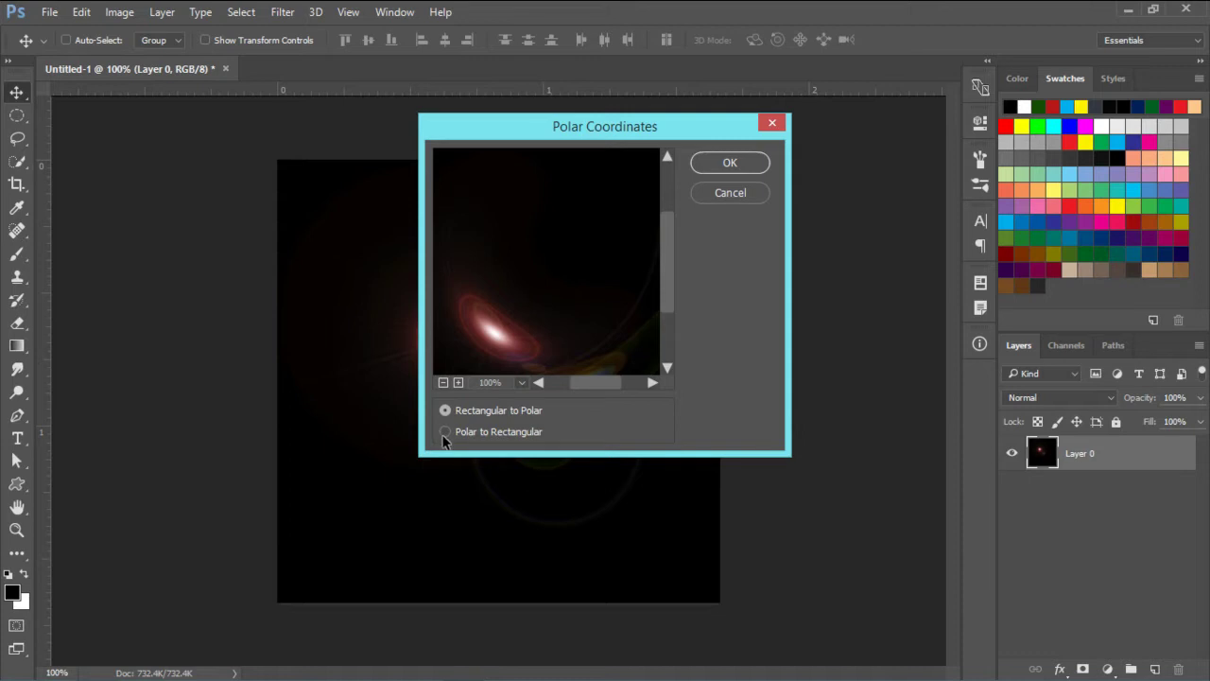
{"action": "left_click", "coordinate": [445, 432]}
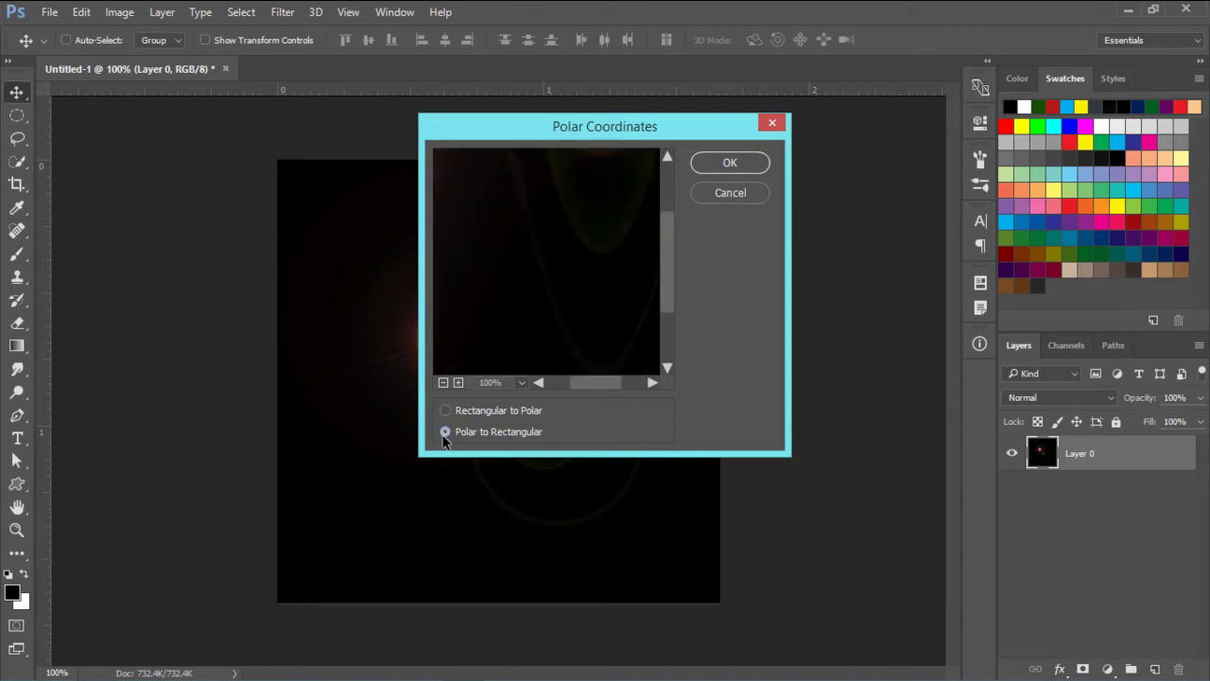
{"action": "left_click", "coordinate": [734, 164]}
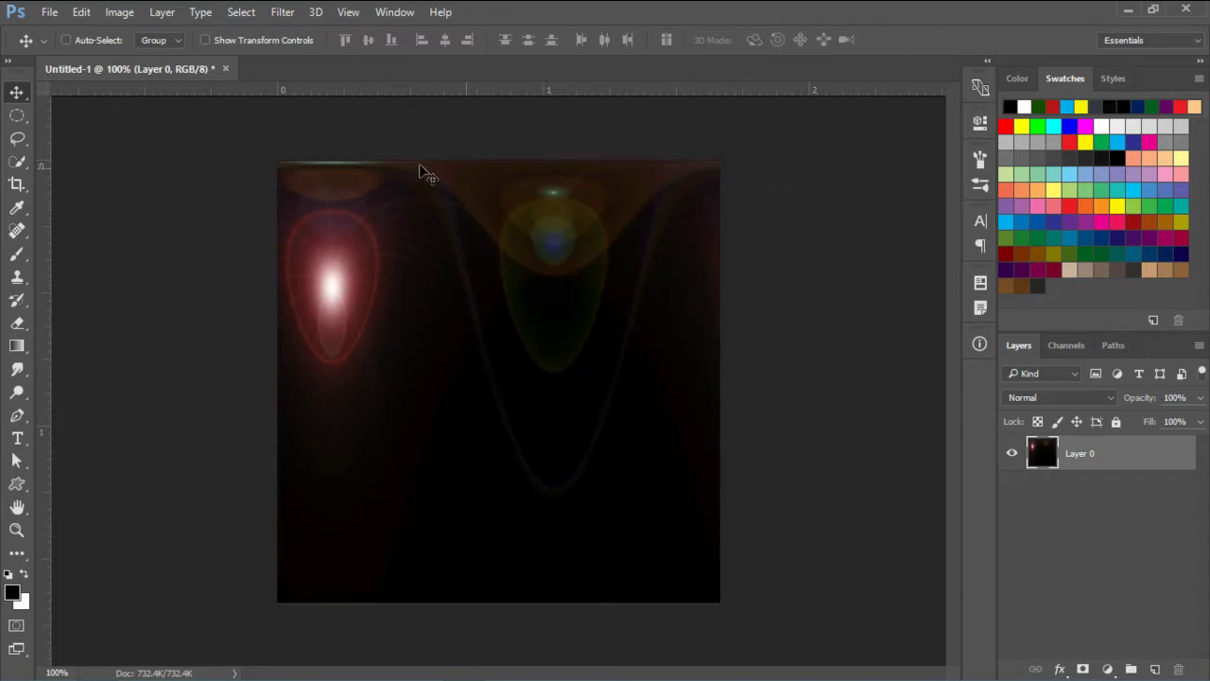
{"action": "left_click", "coordinate": [82, 12]}
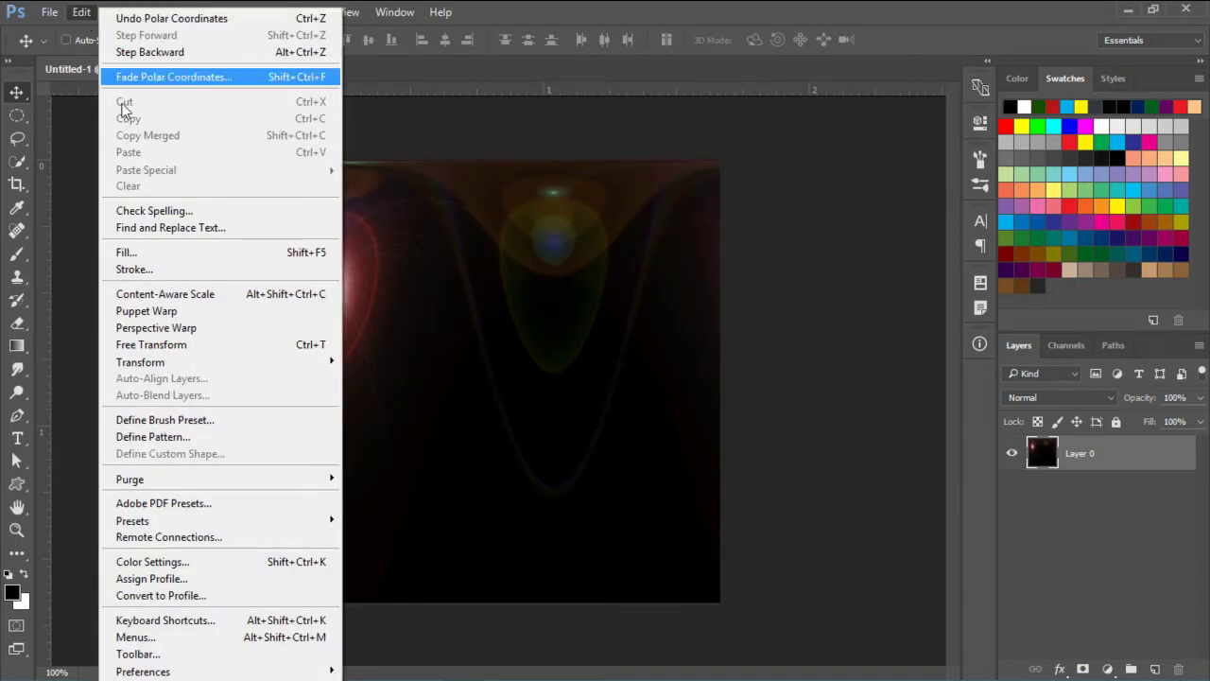
{"action": "mouse_move", "coordinate": [140, 362]}
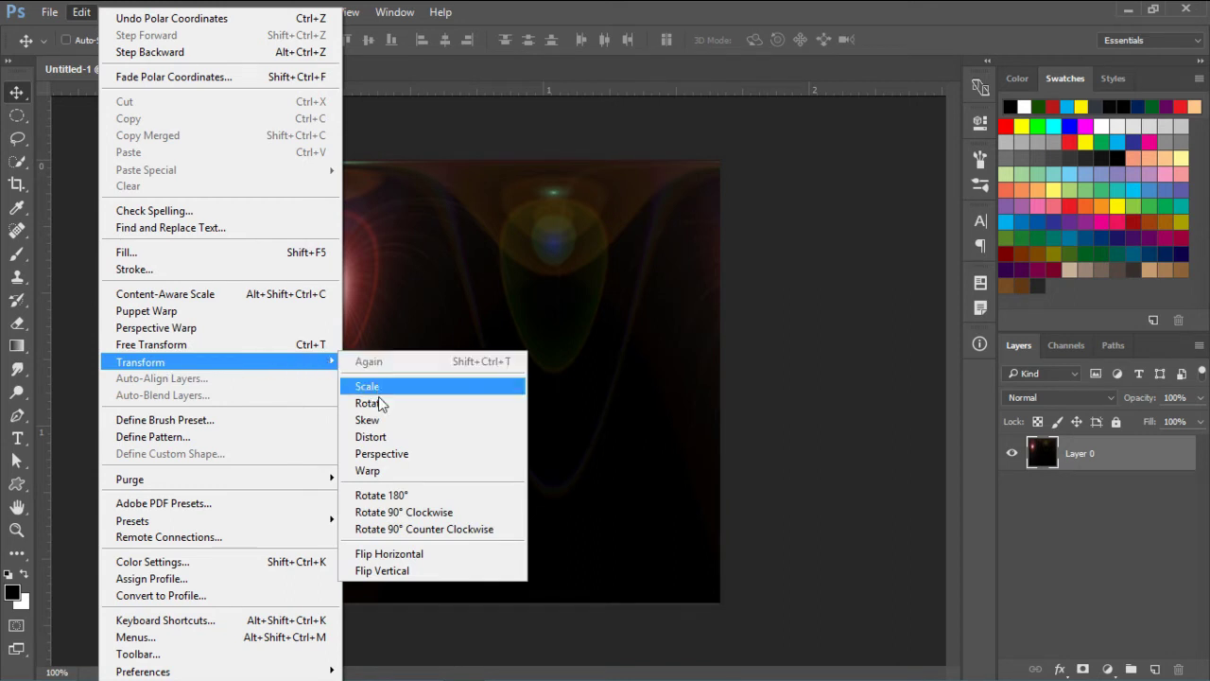
{"action": "left_click", "coordinate": [404, 571]}
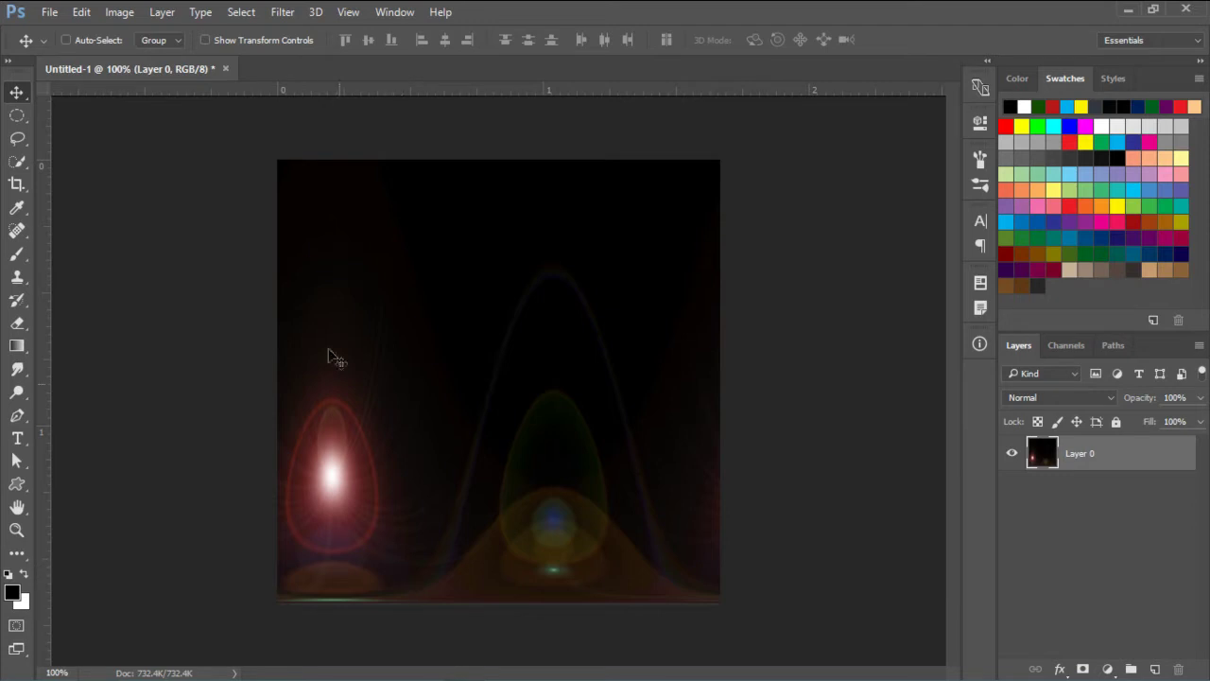
Step: Apply Polar Coordinates again with Rectangular to Polar to wrap the flare into a sphere
{"action": "left_click", "coordinate": [282, 13]}
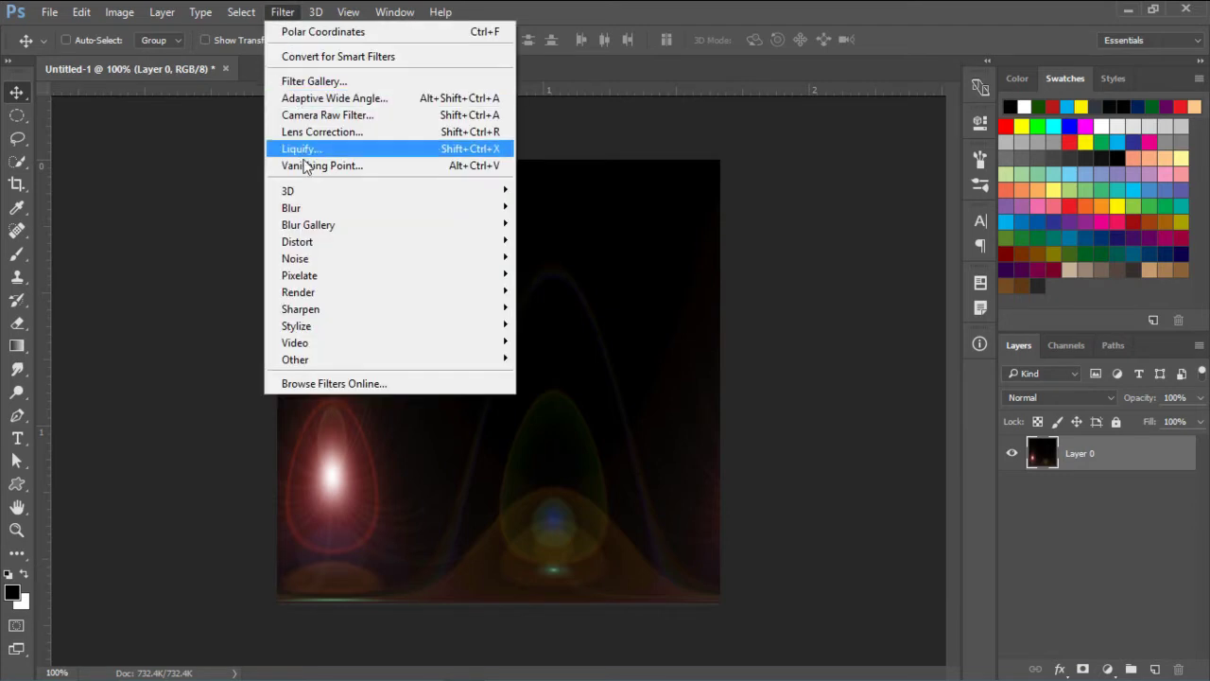
{"action": "mouse_move", "coordinate": [296, 242]}
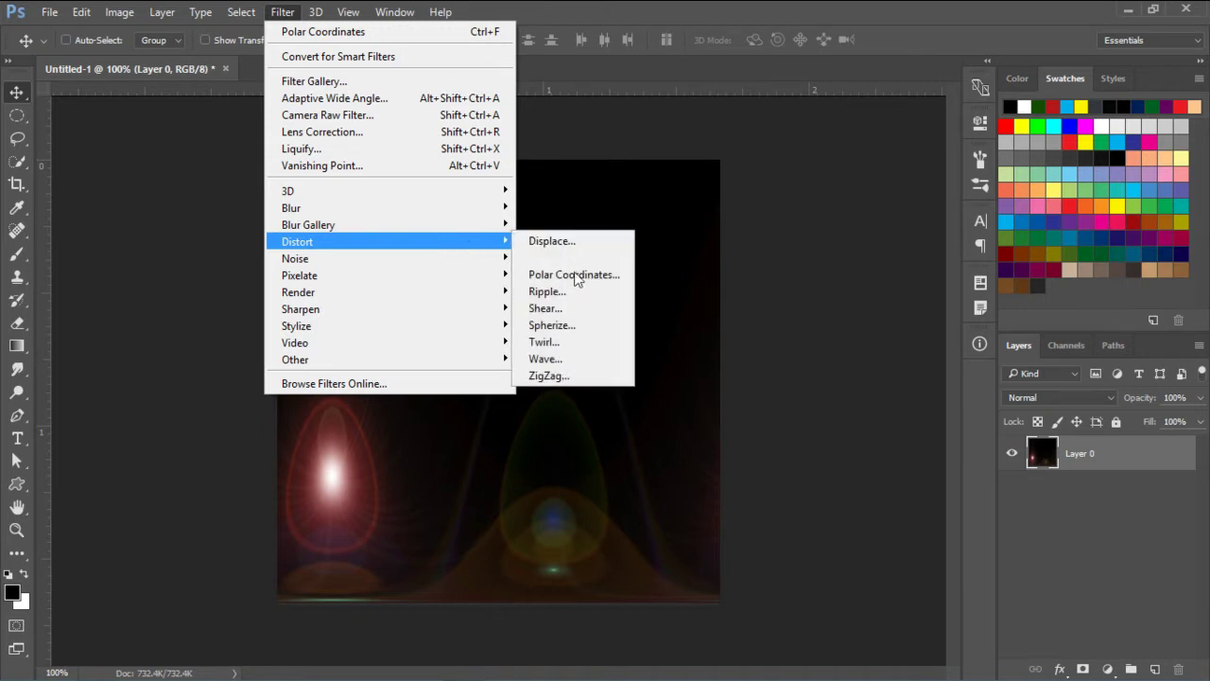
{"action": "left_click", "coordinate": [606, 276]}
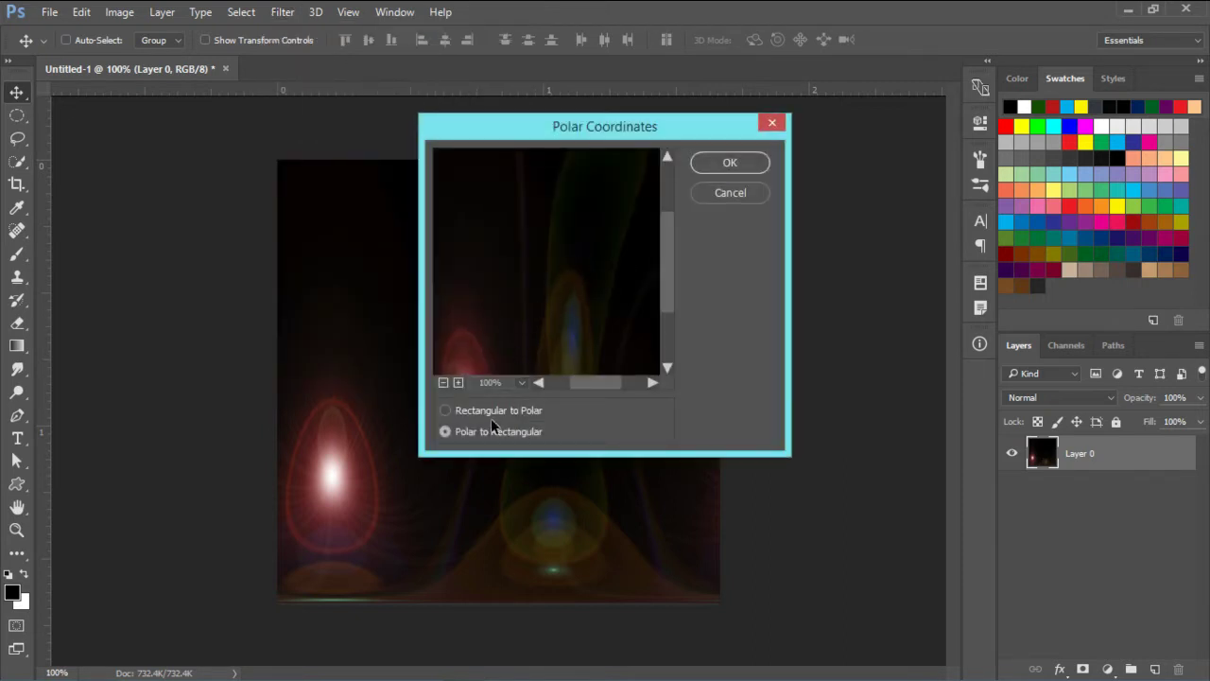
{"action": "left_click", "coordinate": [490, 413]}
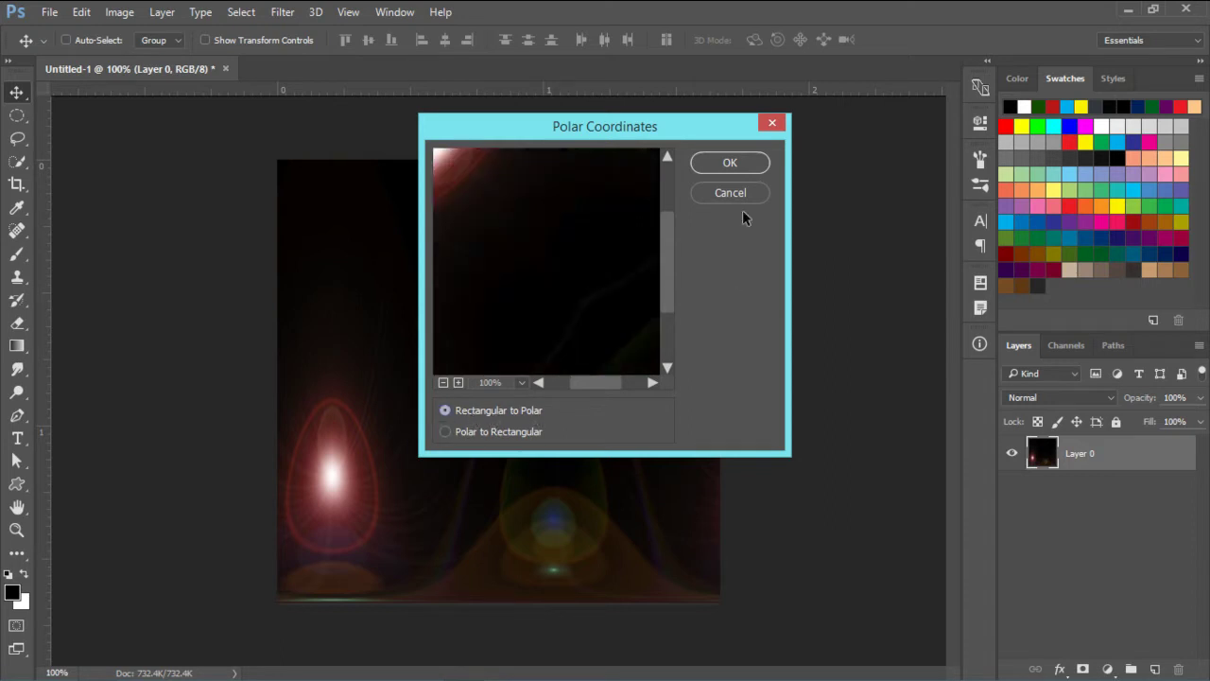
{"action": "left_click", "coordinate": [730, 164]}
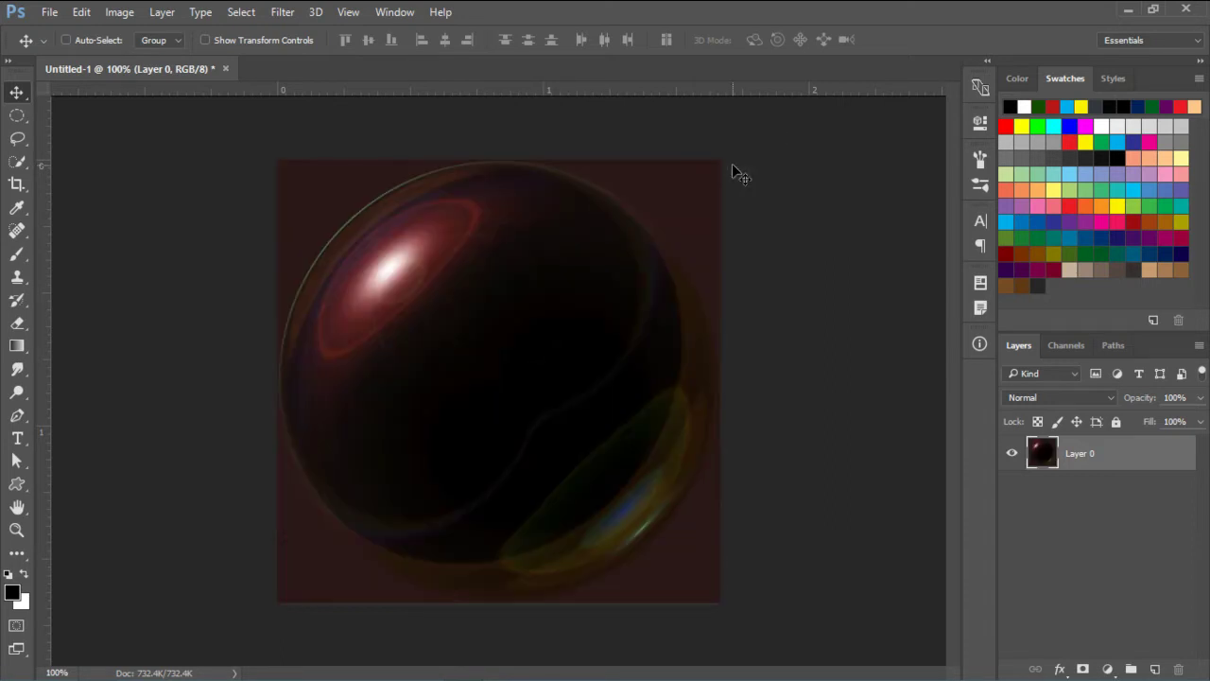
Step: Load the RGB channel as a luminosity selection from the Channels panel, then return to Layers
{"action": "left_click", "coordinate": [1076, 354]}
{"action": "key", "text": "ctrl"}
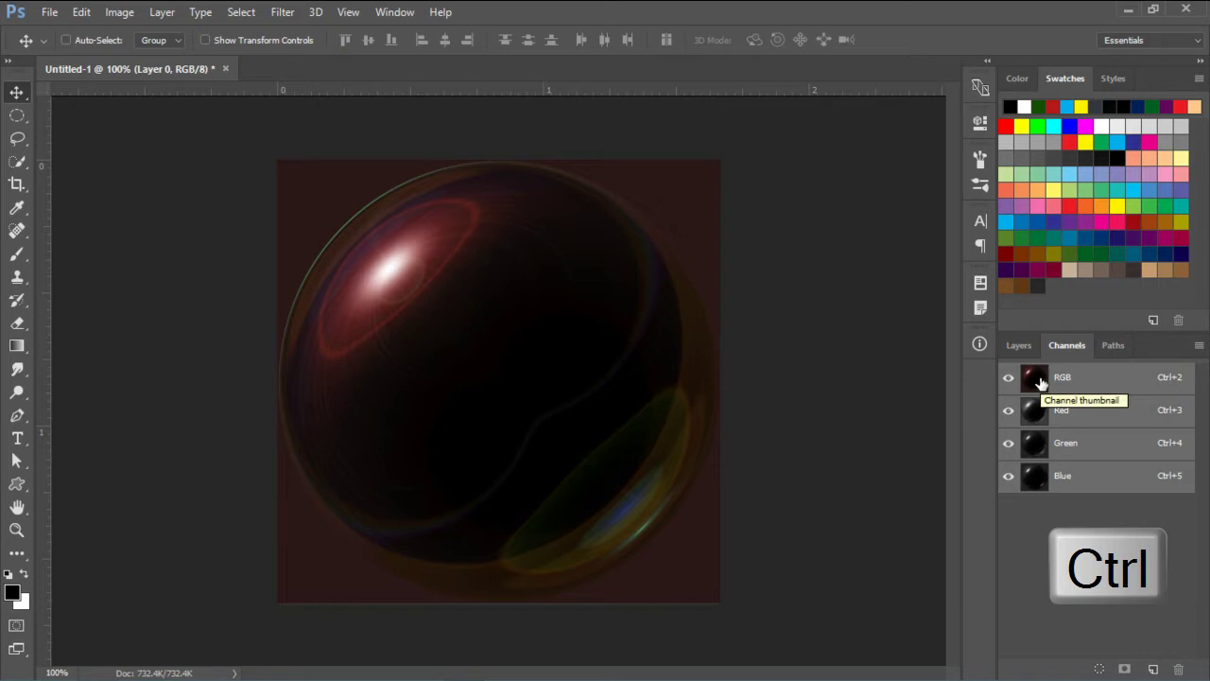
{"action": "key", "text": "ctrl"}
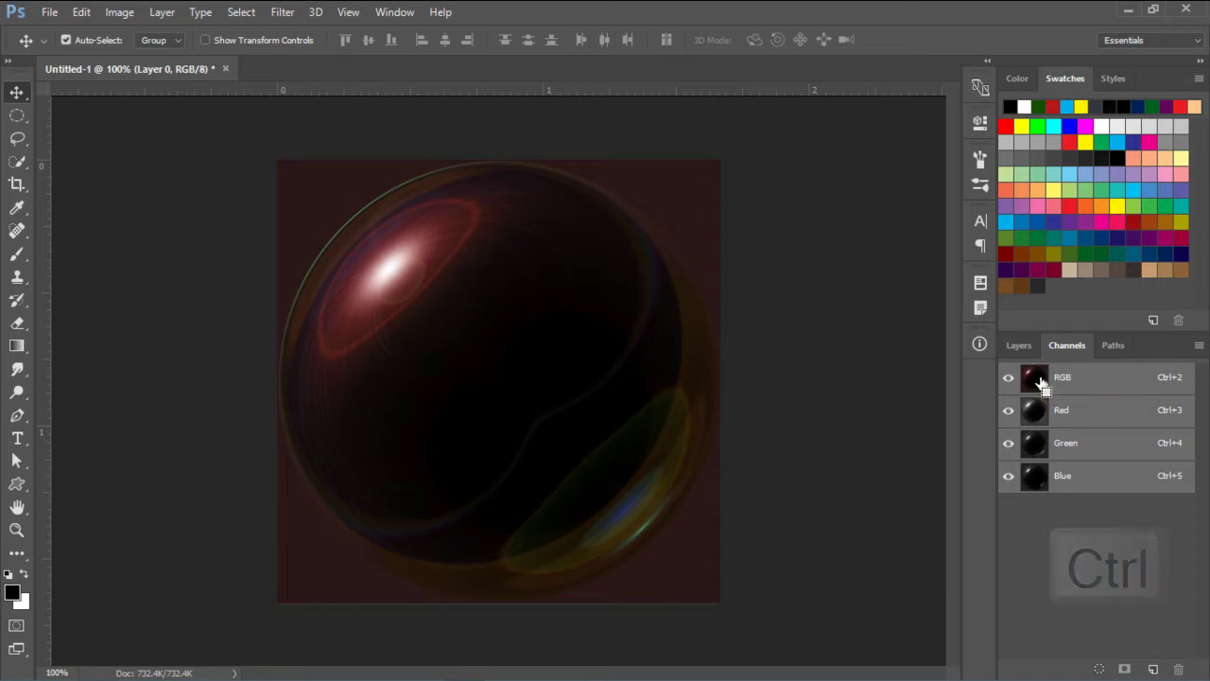
{"action": "left_click", "coordinate": [1040, 382], "text": "ctrl"}
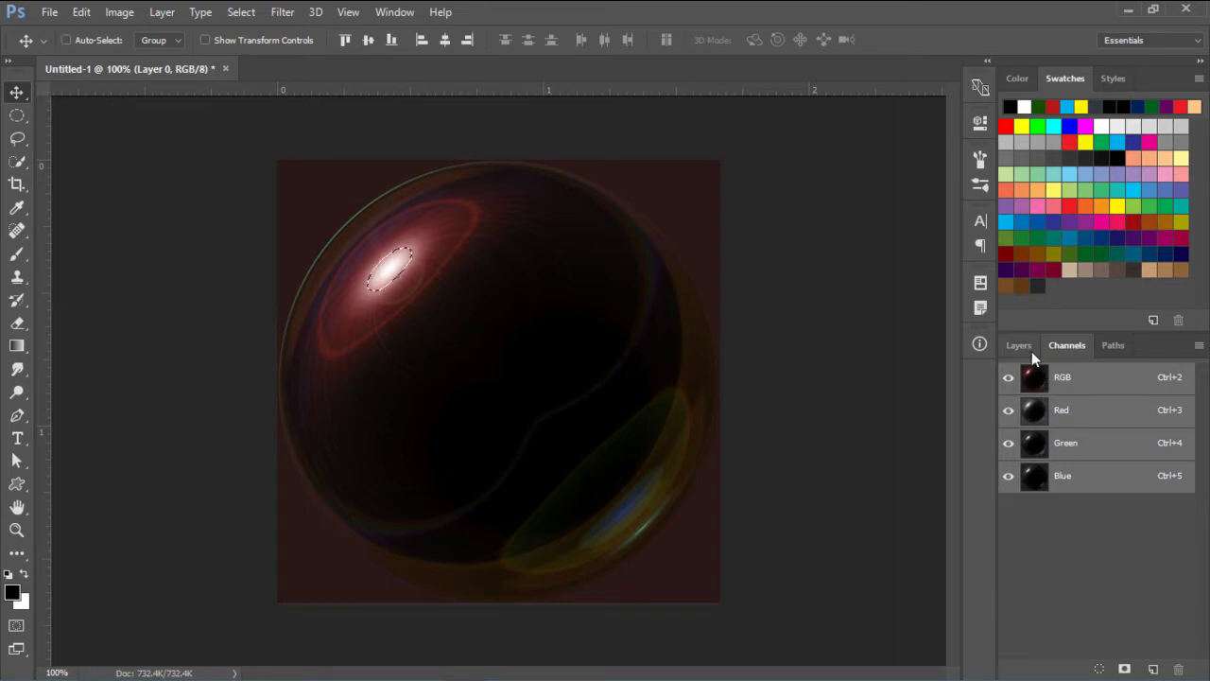
{"action": "left_click", "coordinate": [1030, 350]}
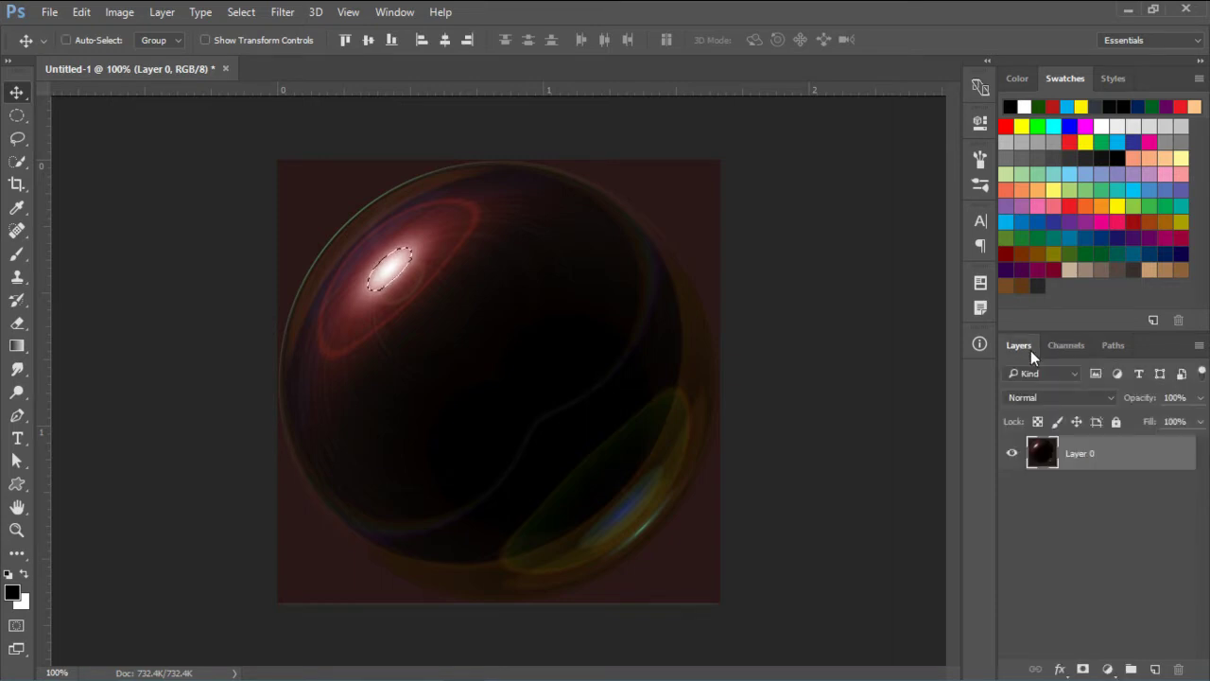
Step: Add new Layer 1 and fill the selection with the white background colour
{"action": "left_click", "coordinate": [1156, 669]}
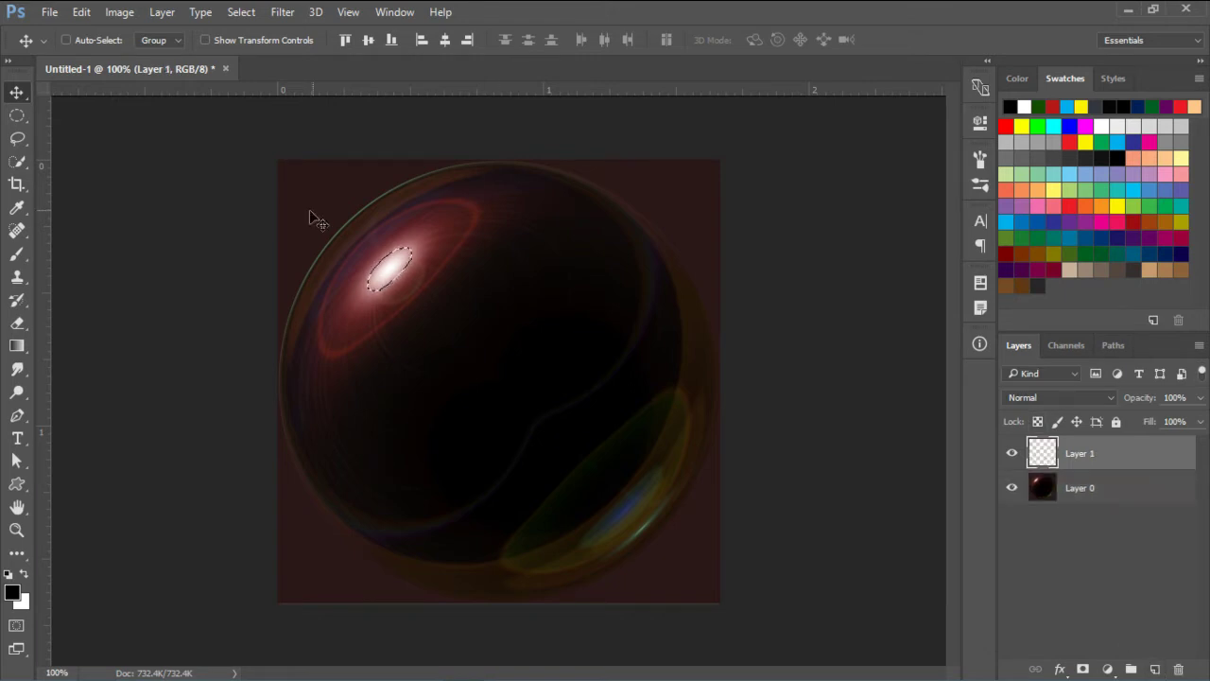
{"action": "left_click", "coordinate": [83, 15]}
{"action": "left_click", "coordinate": [178, 252]}
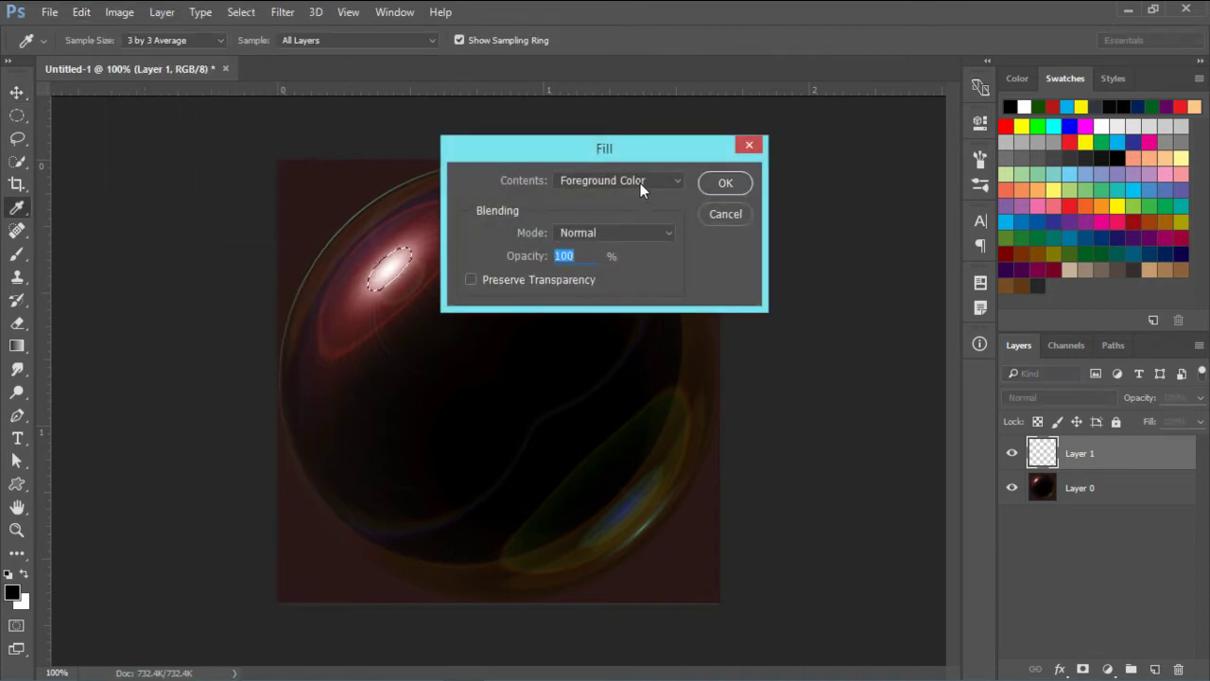
{"action": "left_click", "coordinate": [679, 180]}
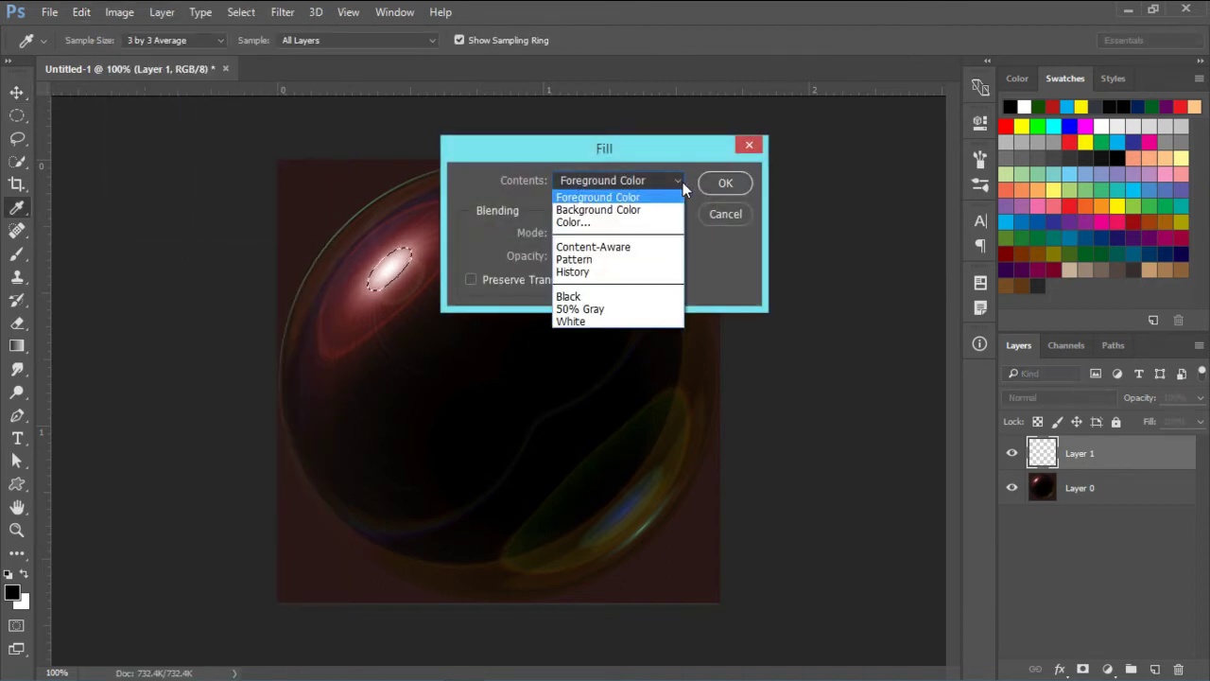
{"action": "left_click", "coordinate": [640, 209]}
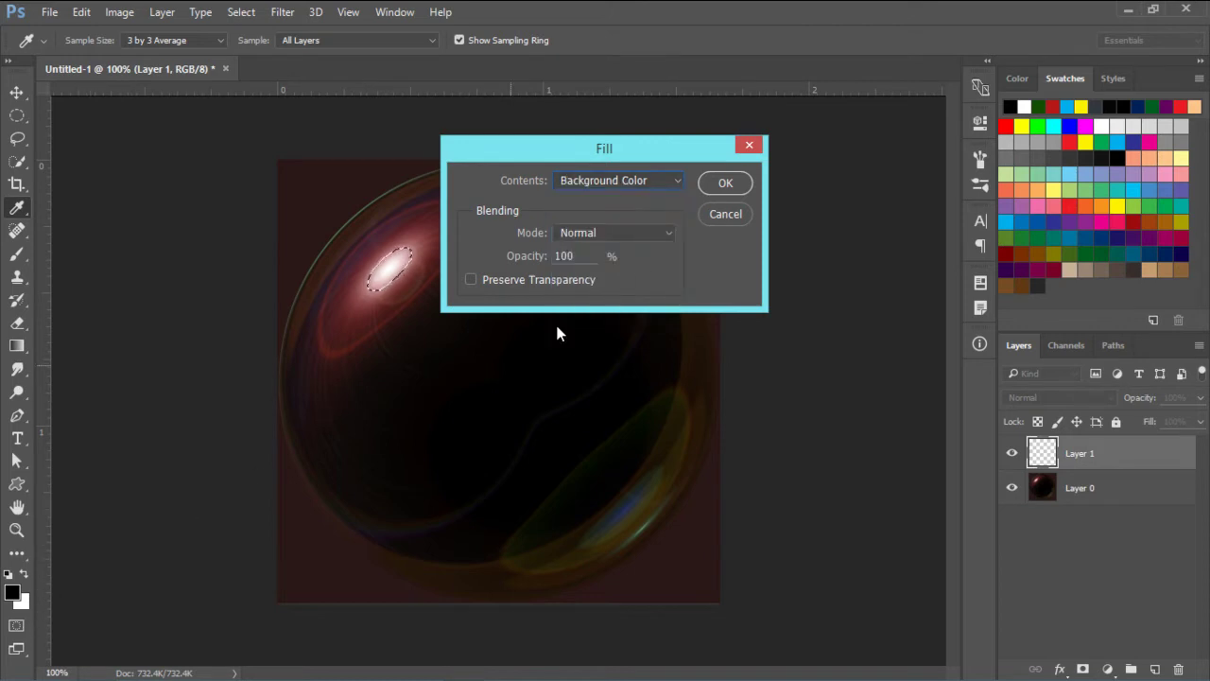
{"action": "left_click", "coordinate": [734, 187]}
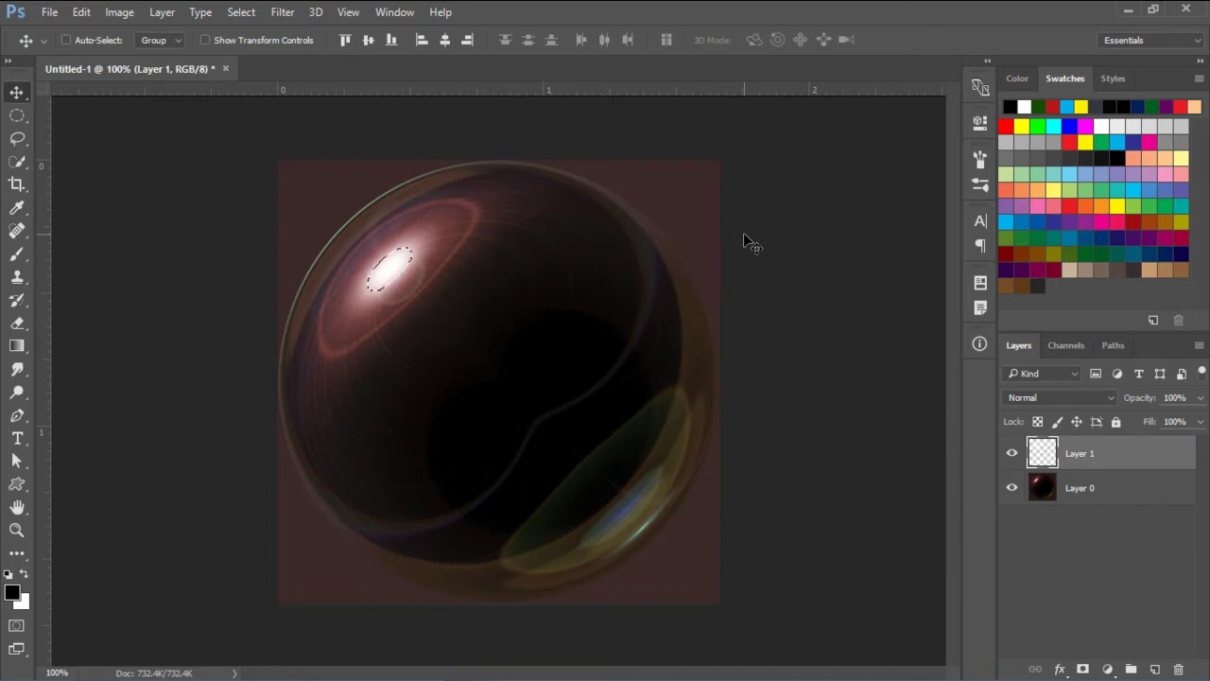
Step: Fill the selection with the background colour a second time, then deselect
{"action": "left_click", "coordinate": [83, 13]}
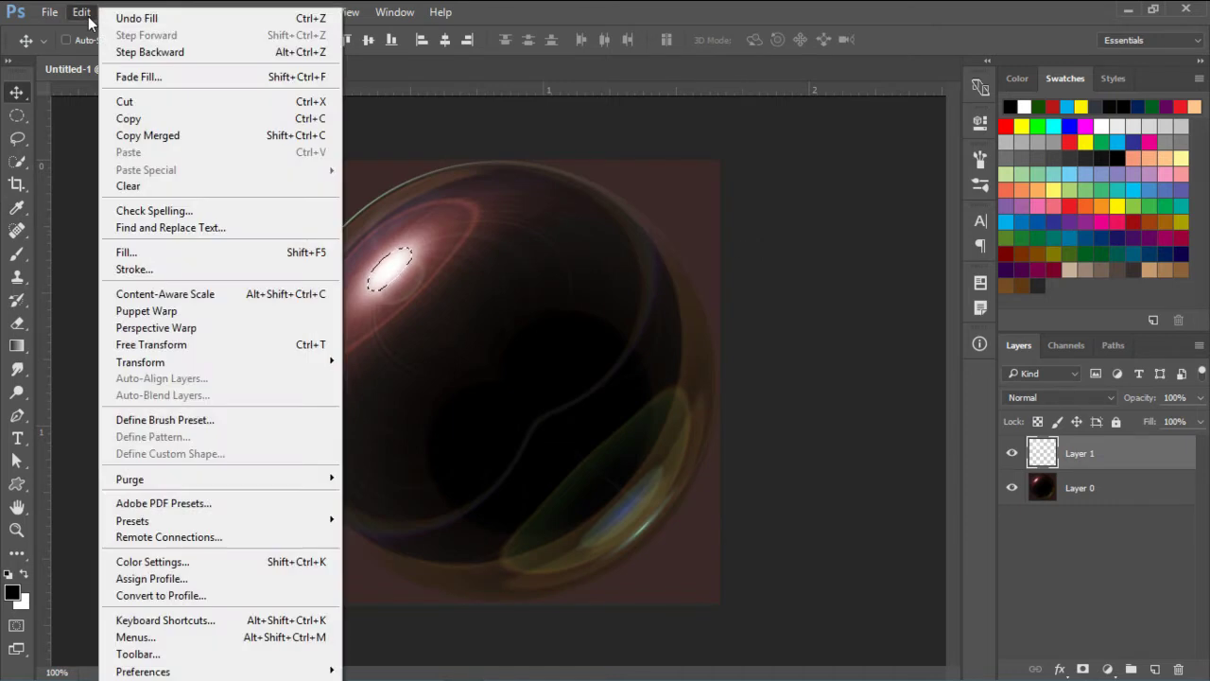
{"action": "left_click", "coordinate": [171, 251]}
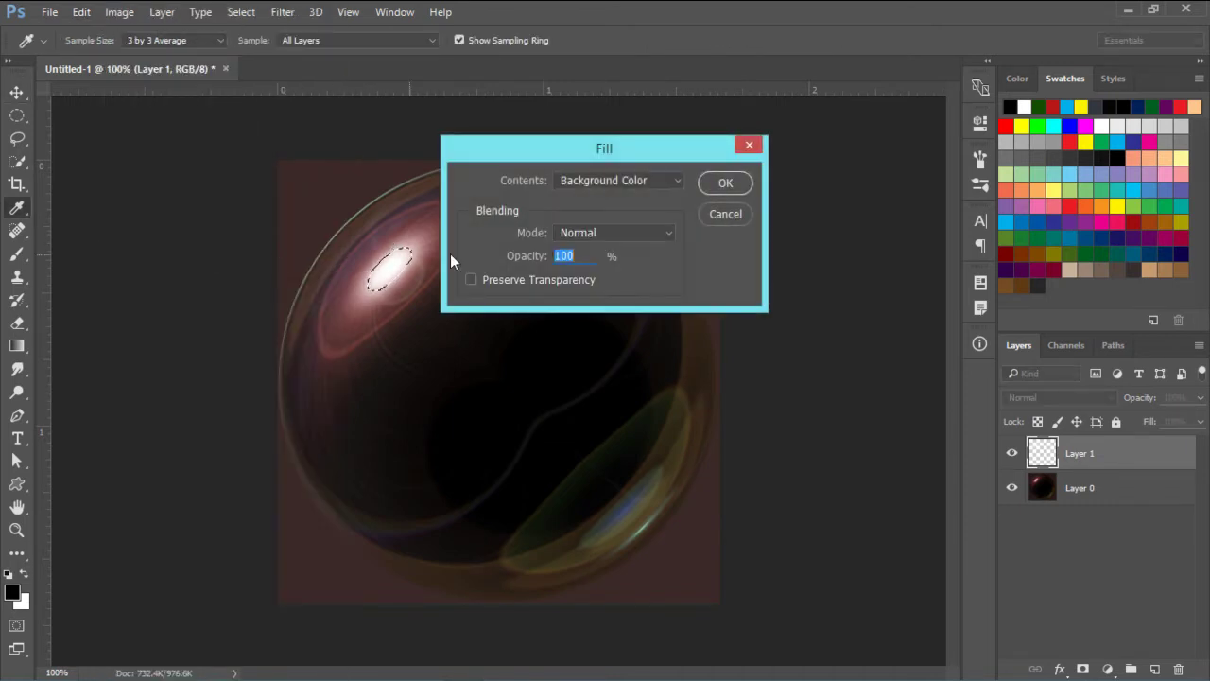
{"action": "left_click", "coordinate": [660, 180]}
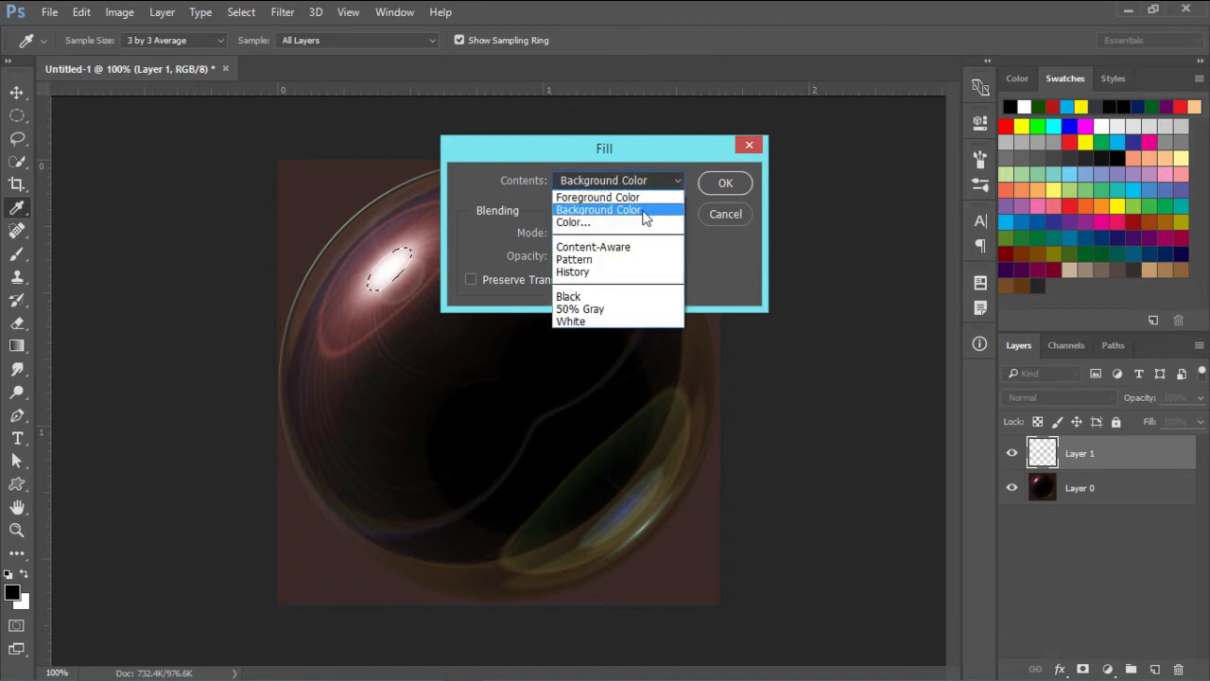
{"action": "left_click", "coordinate": [666, 205]}
{"action": "left_click", "coordinate": [718, 188]}
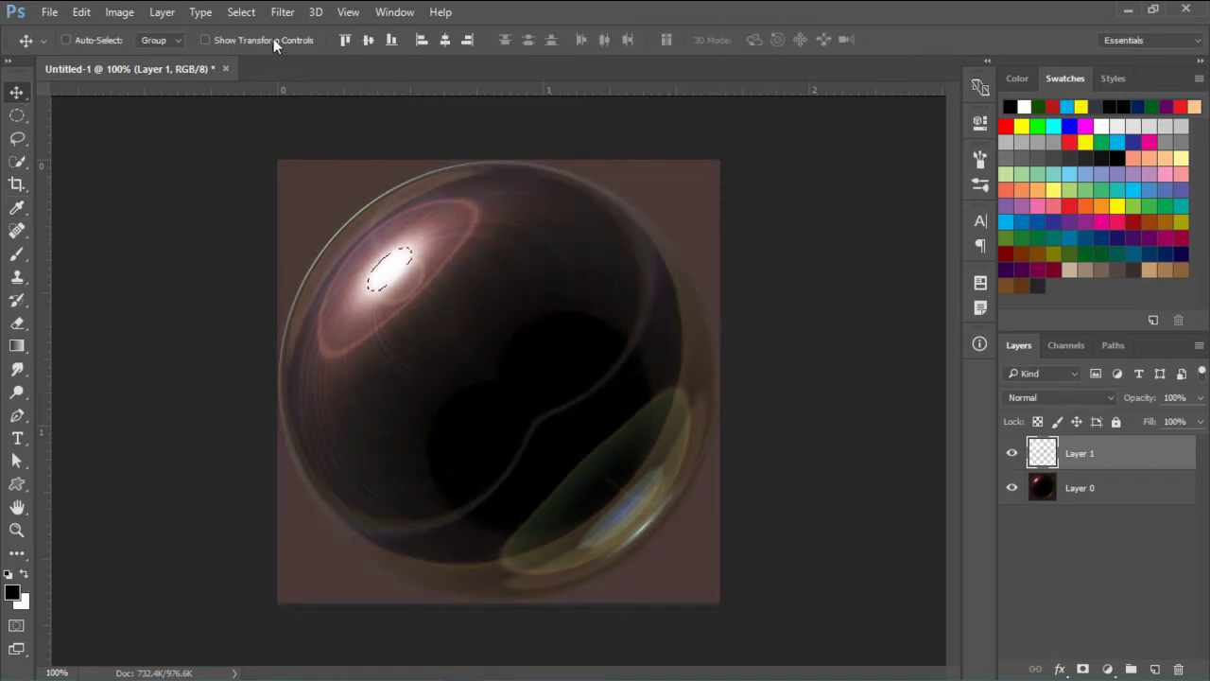
{"action": "left_click", "coordinate": [244, 12]}
{"action": "left_click", "coordinate": [255, 48]}
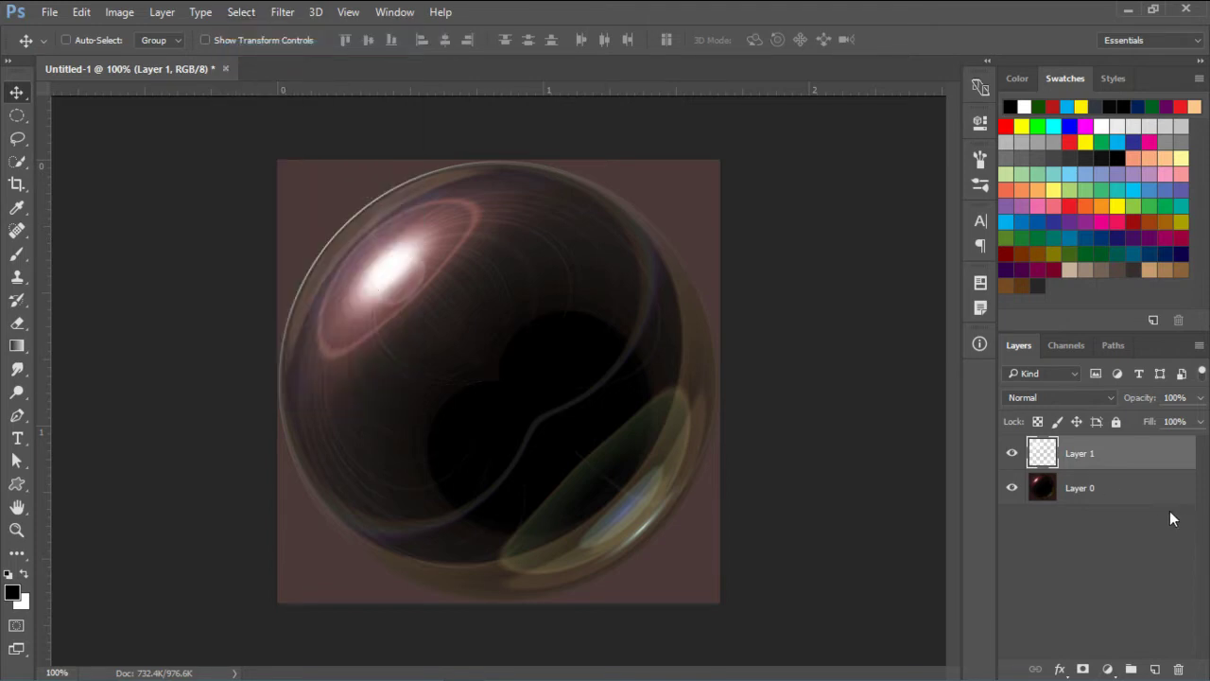
Step: On Layer 0, draw a circular elliptical marquee and move it toward the bubble's centre
{"action": "key", "text": "alt+bracketleft"}
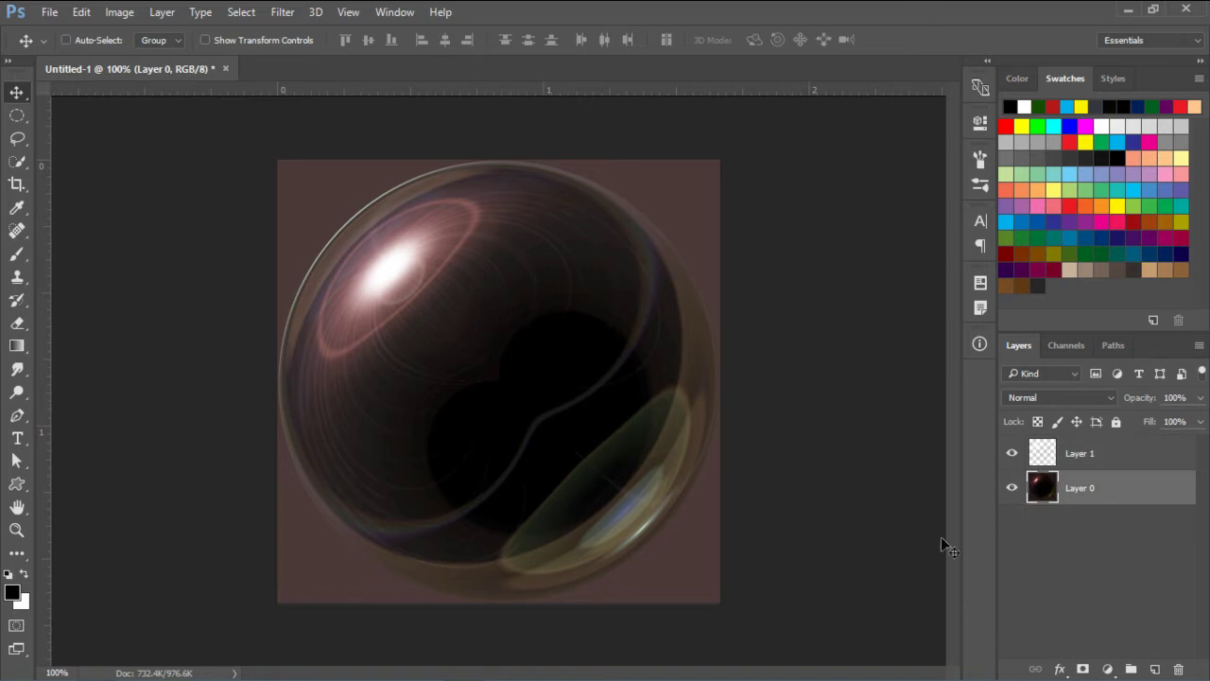
{"action": "left_click", "coordinate": [18, 116]}
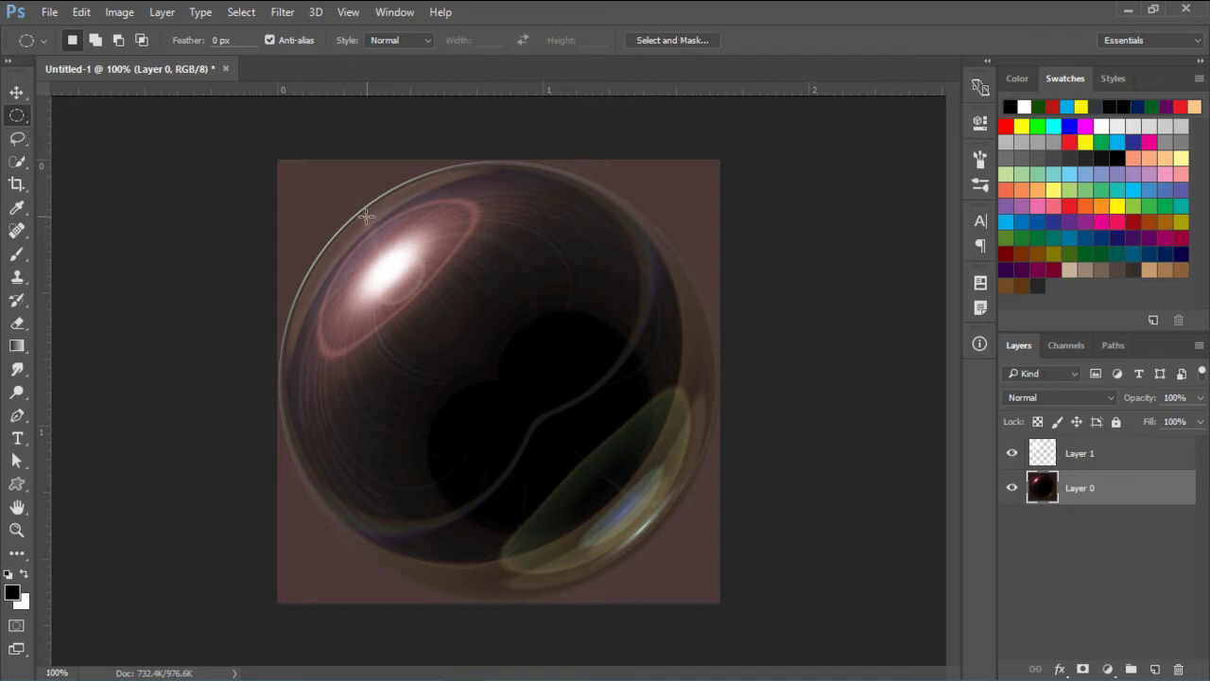
{"action": "left_click_drag", "start_coordinate": [366, 217], "coordinate": [663, 630]}
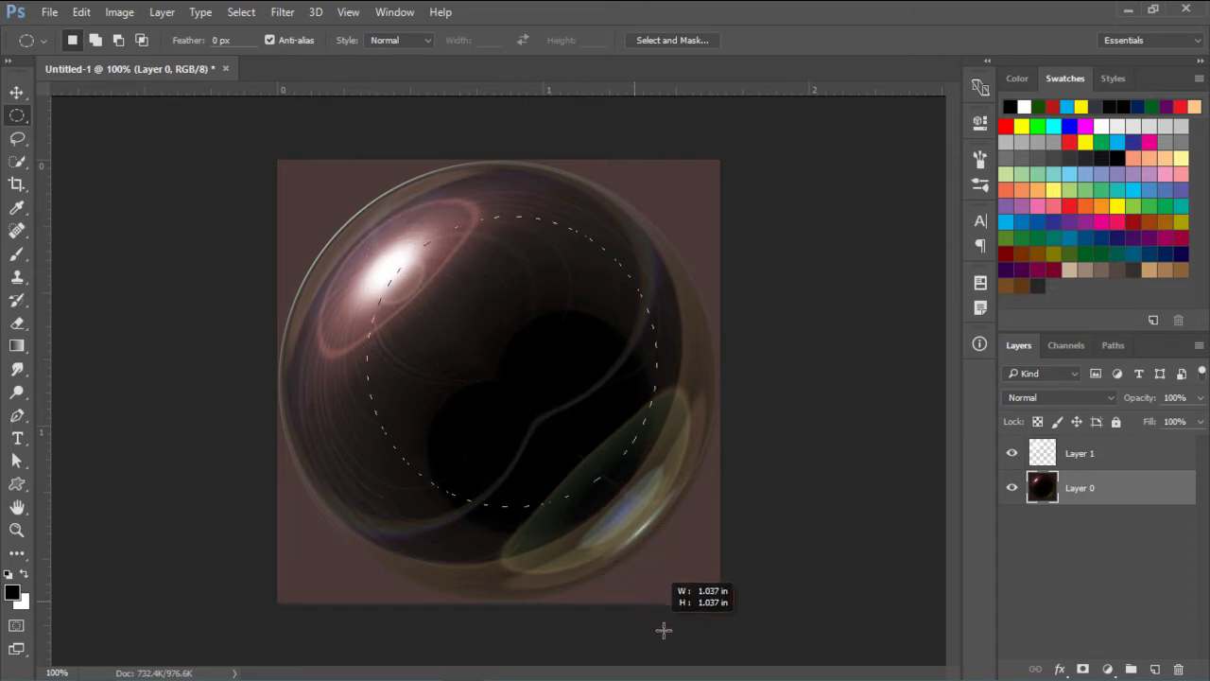
{"action": "left_click_drag", "start_coordinate": [663, 630], "coordinate": [684, 648]}
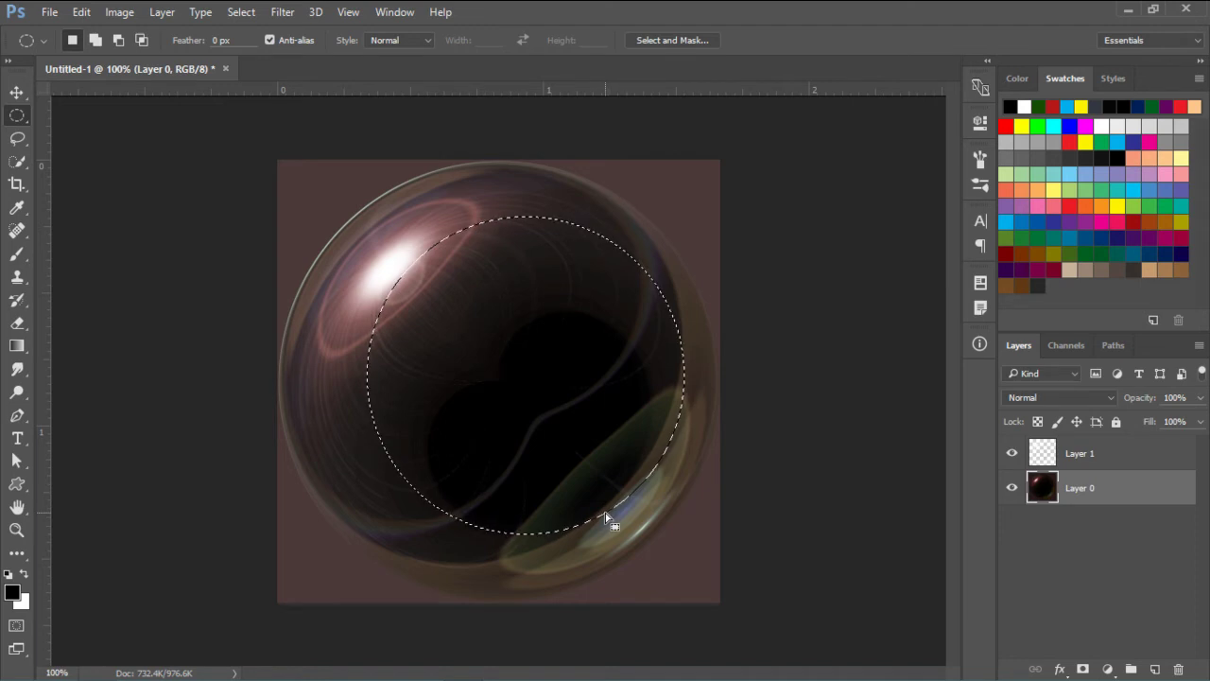
{"action": "mouse_move", "coordinate": [606, 518]}
{"action": "left_mouse_down"}
{"action": "mouse_move", "coordinate": [587, 511]}
{"action": "mouse_move", "coordinate": [576, 523]}
{"action": "left_mouse_up"}
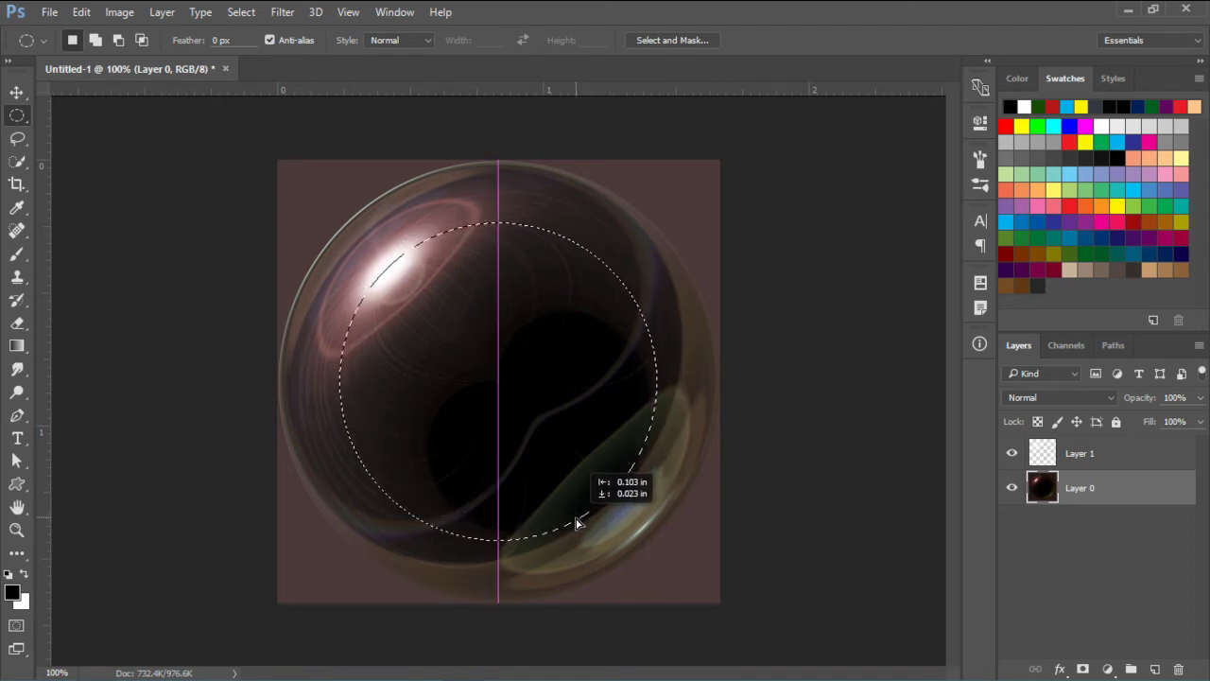
{"action": "left_click_drag", "start_coordinate": [577, 523], "coordinate": [572, 527]}
{"action": "left_click_drag", "start_coordinate": [572, 527], "coordinate": [572, 526]}
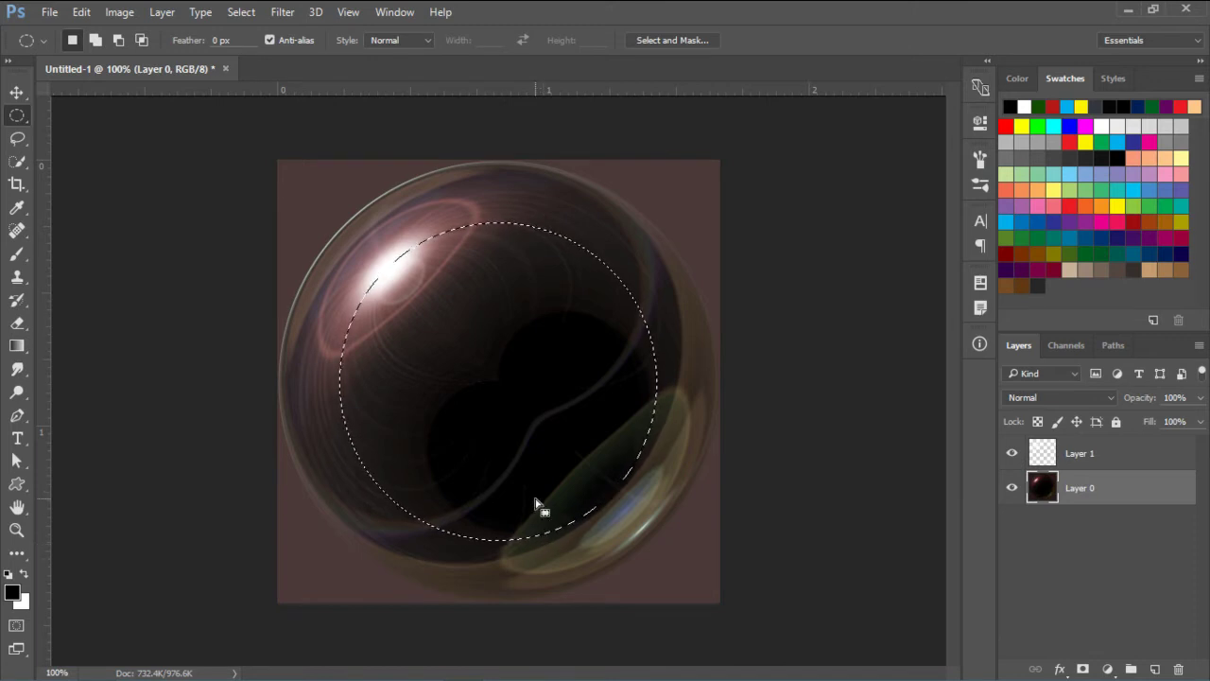
Step: Transform the circular selection to about 127.3% so it traces the sphere's edge
{"action": "right_click", "coordinate": [535, 499]}
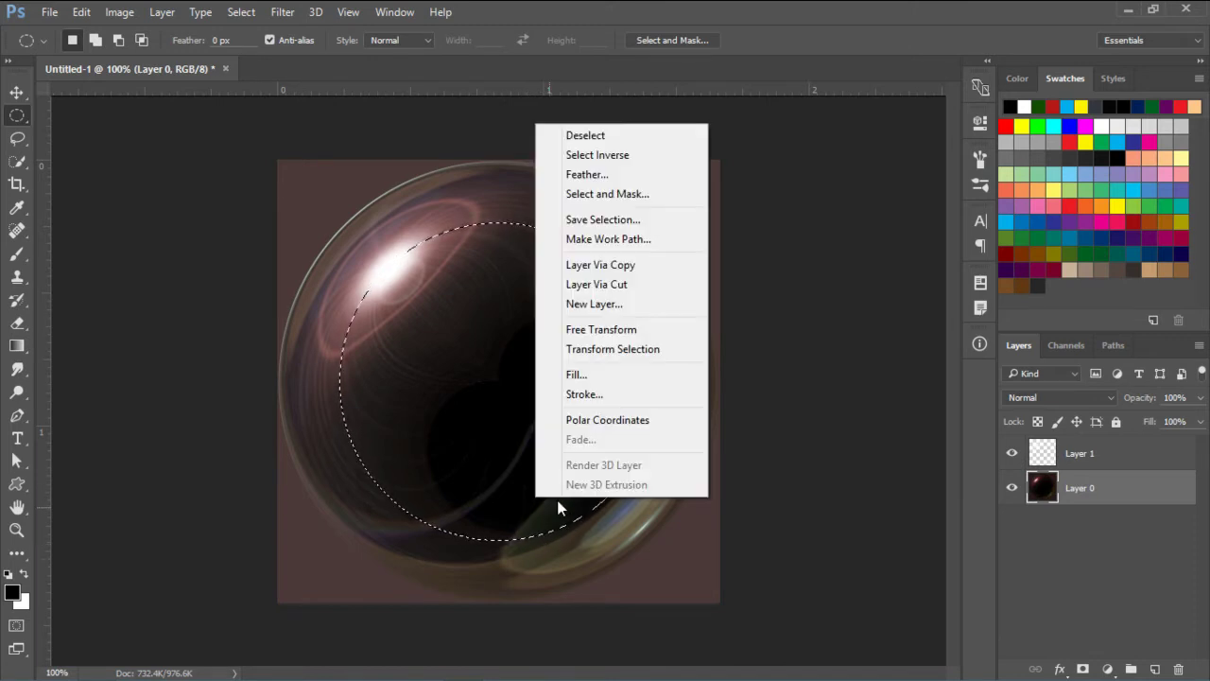
{"action": "left_click", "coordinate": [614, 348]}
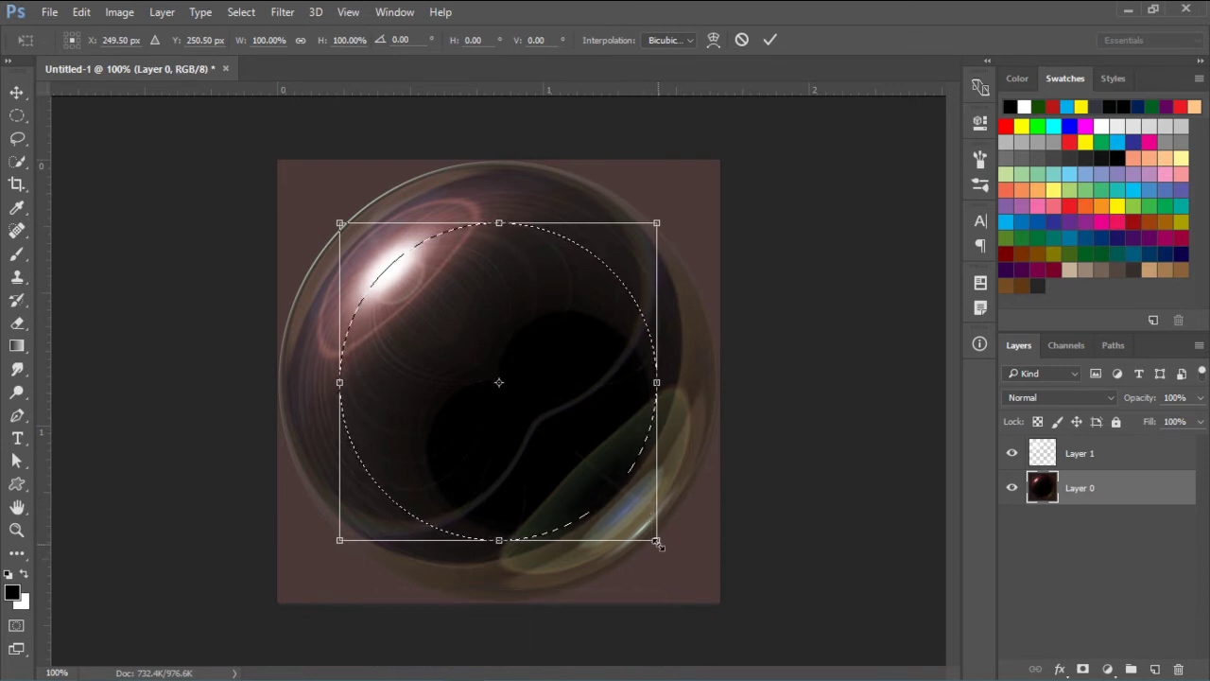
{"action": "left_click_drag", "start_coordinate": [658, 537], "coordinate": [697, 595]}
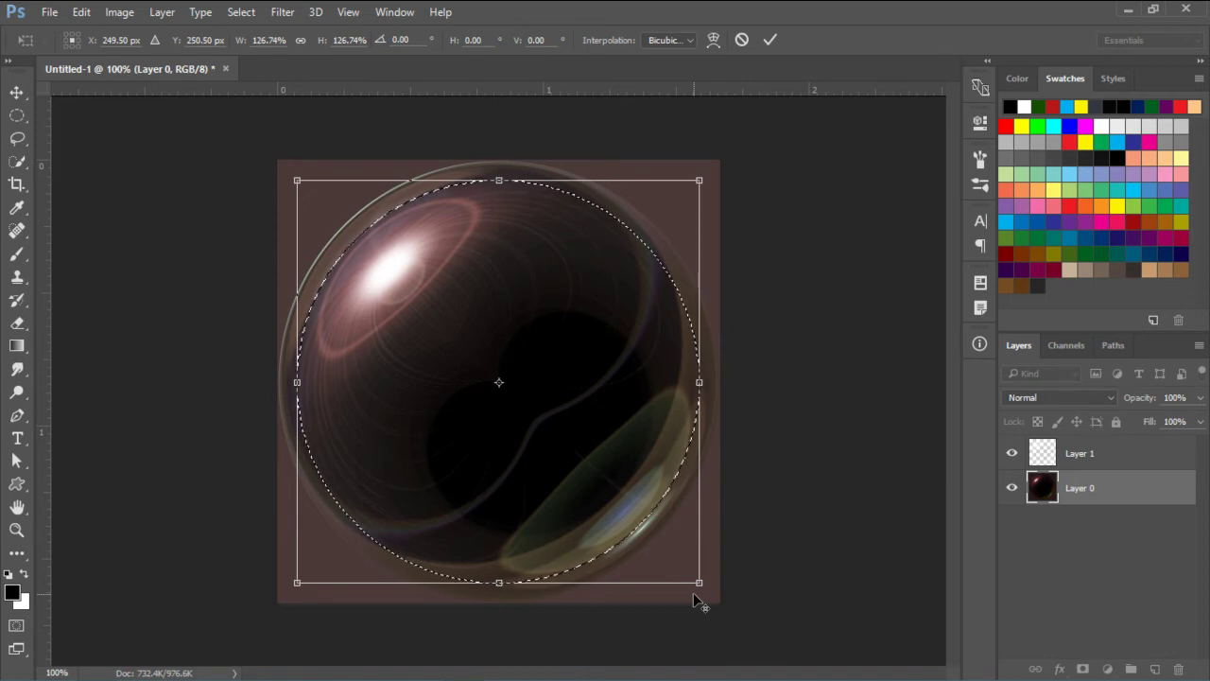
{"action": "left_click_drag", "start_coordinate": [698, 583], "coordinate": [704, 591]}
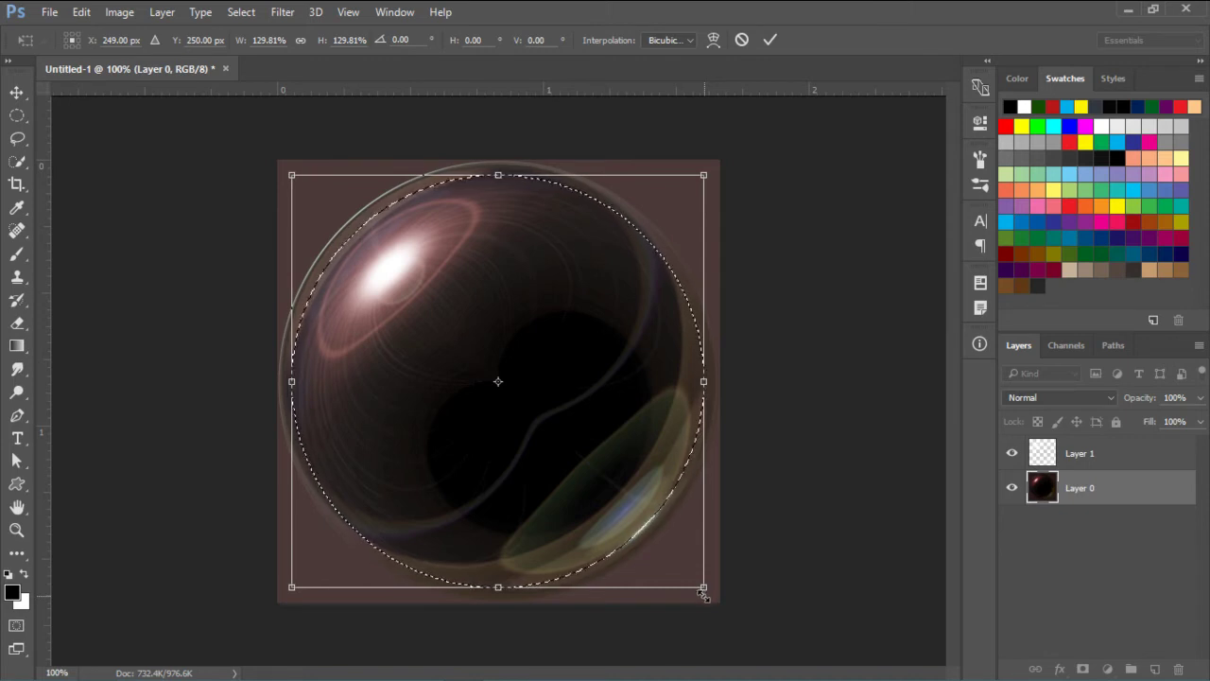
{"action": "left_click_drag", "start_coordinate": [702, 593], "coordinate": [699, 588]}
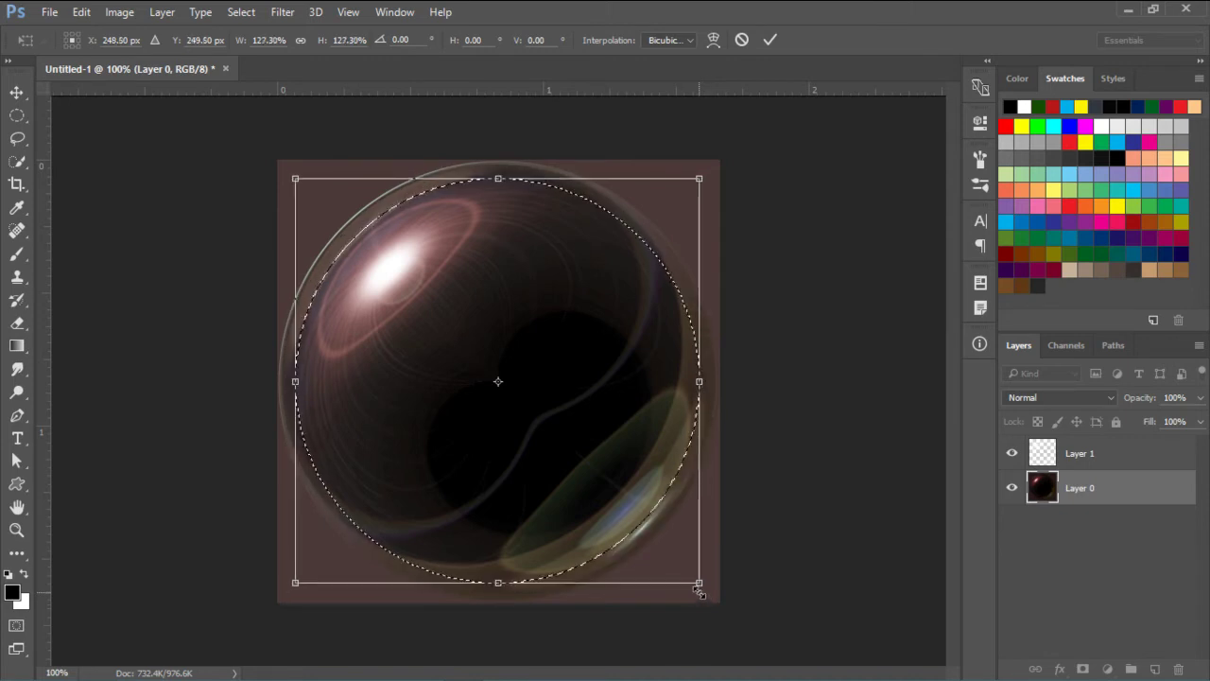
{"action": "left_click", "coordinate": [771, 38]}
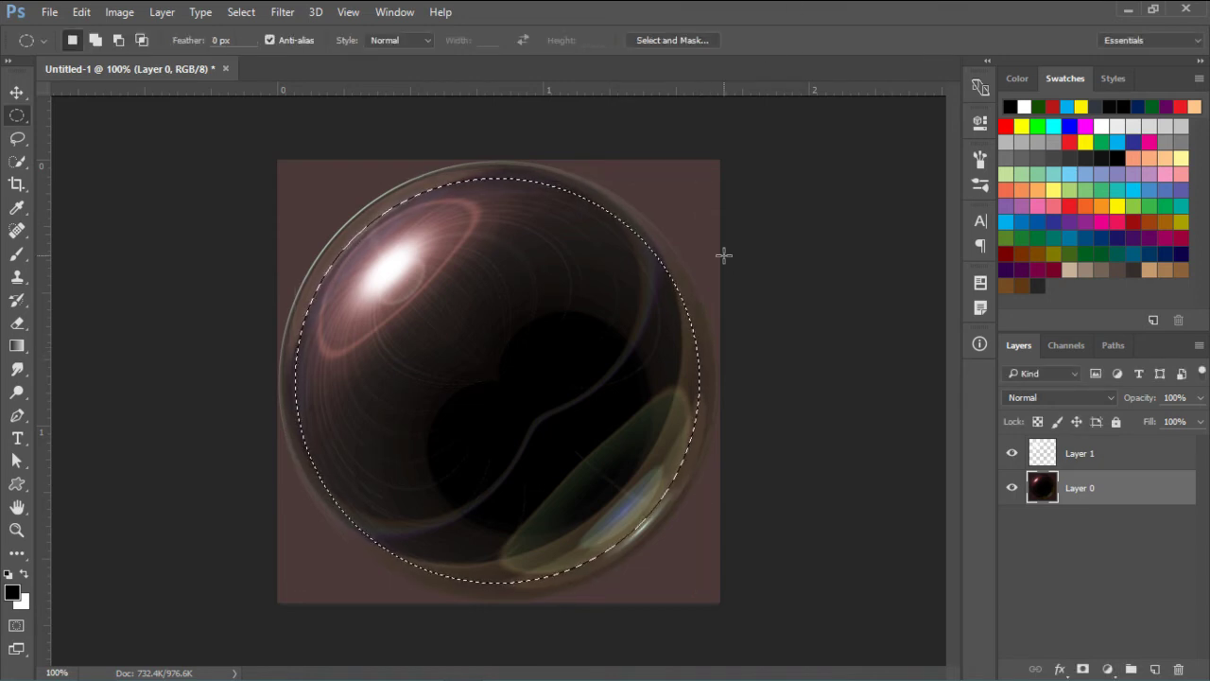
Step: Fill the circular selection with black on a new Layer 2
{"action": "key", "text": "v"}
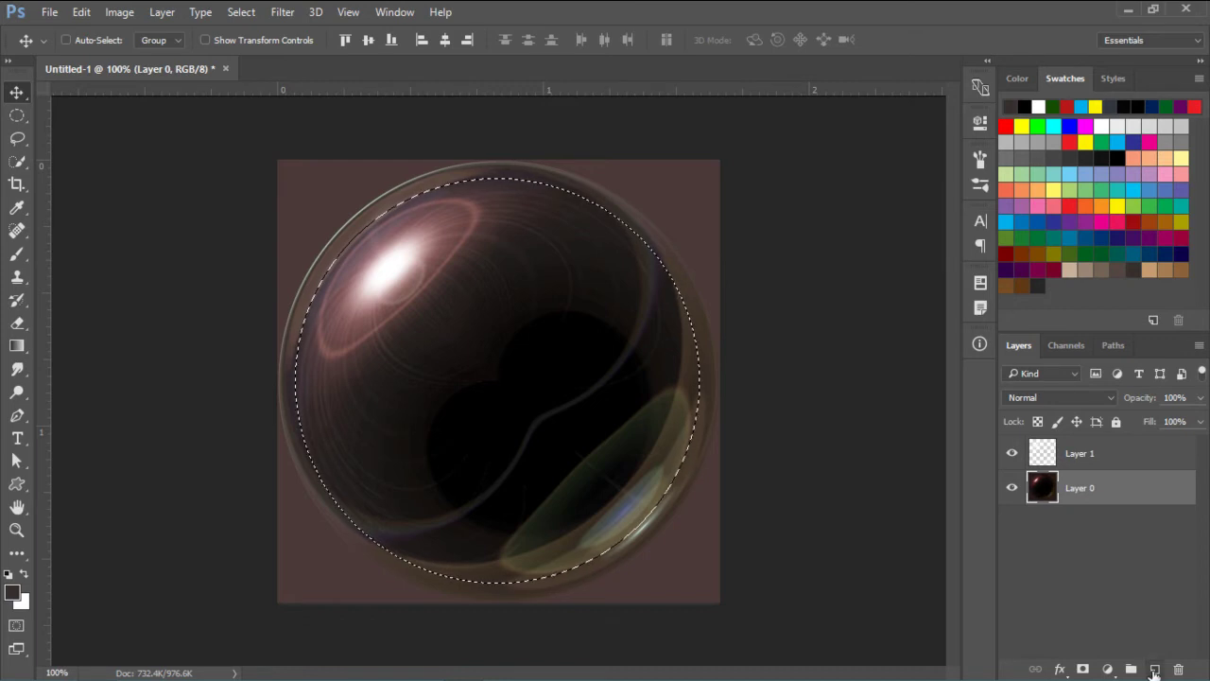
{"action": "left_click", "coordinate": [1152, 668]}
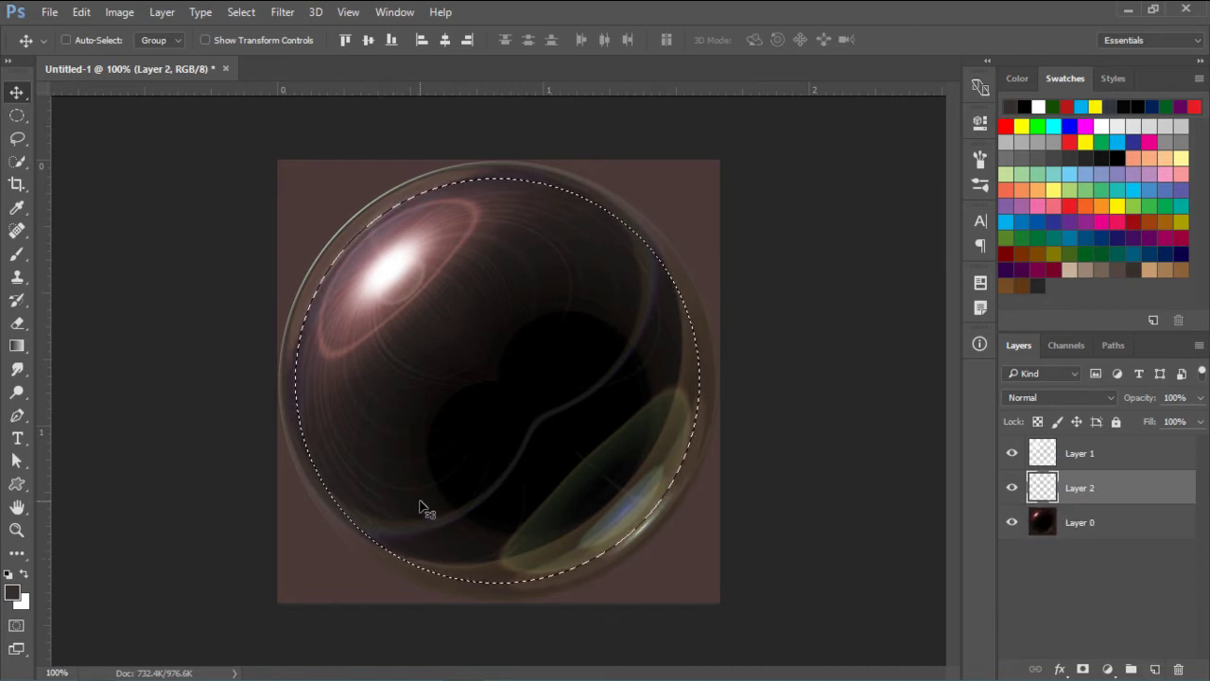
{"action": "key", "text": "d"}
{"action": "key", "text": "alt+BackSpace"}
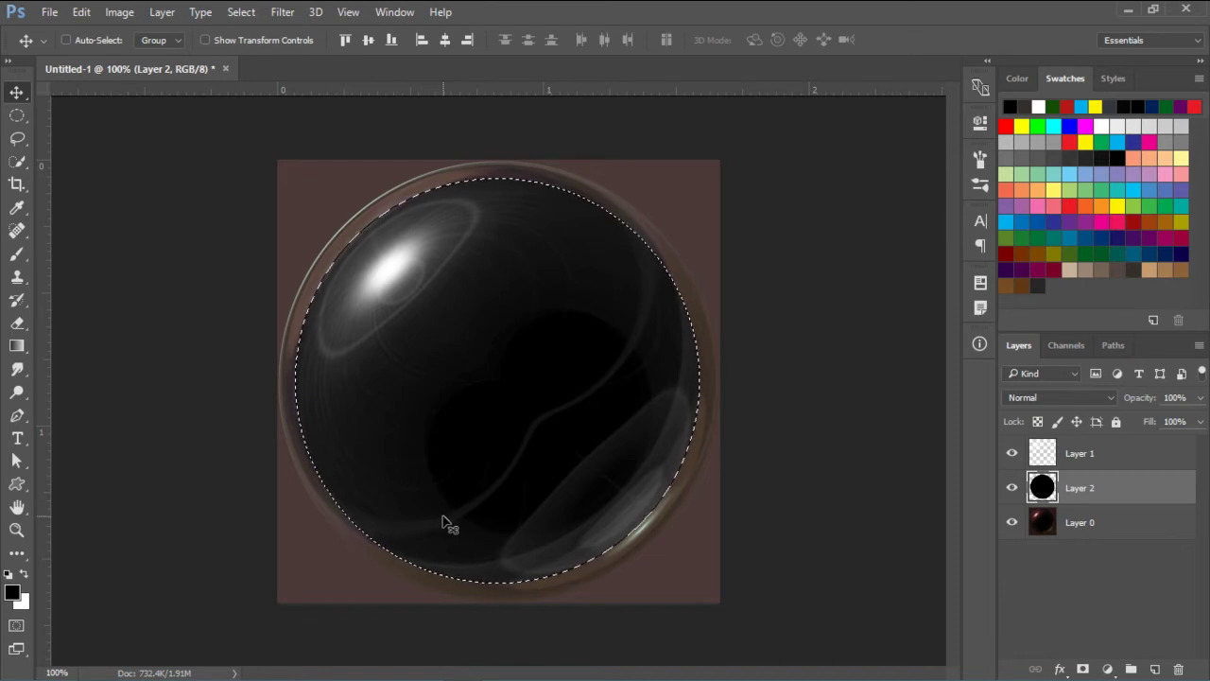
Step: Copy Layer 1's circular area into a new Layer 3
{"action": "left_click", "coordinate": [1118, 458]}
{"action": "key", "text": "ctrl+j"}
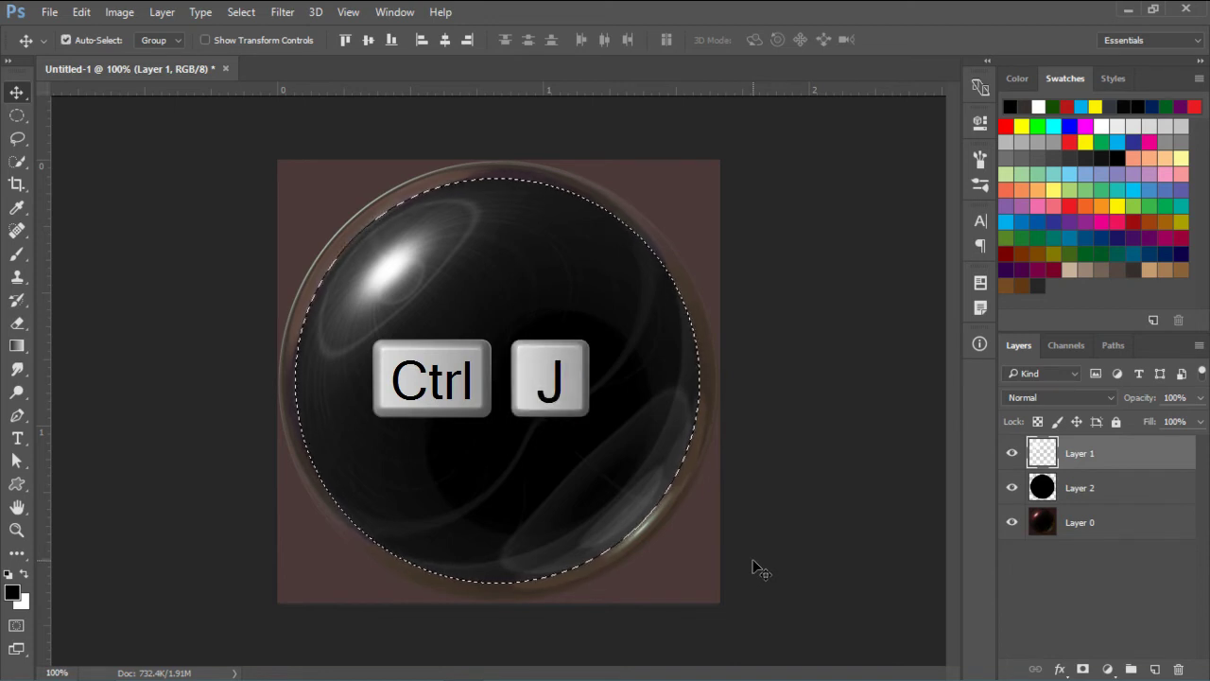
{"action": "key", "text": "ctrl+j"}
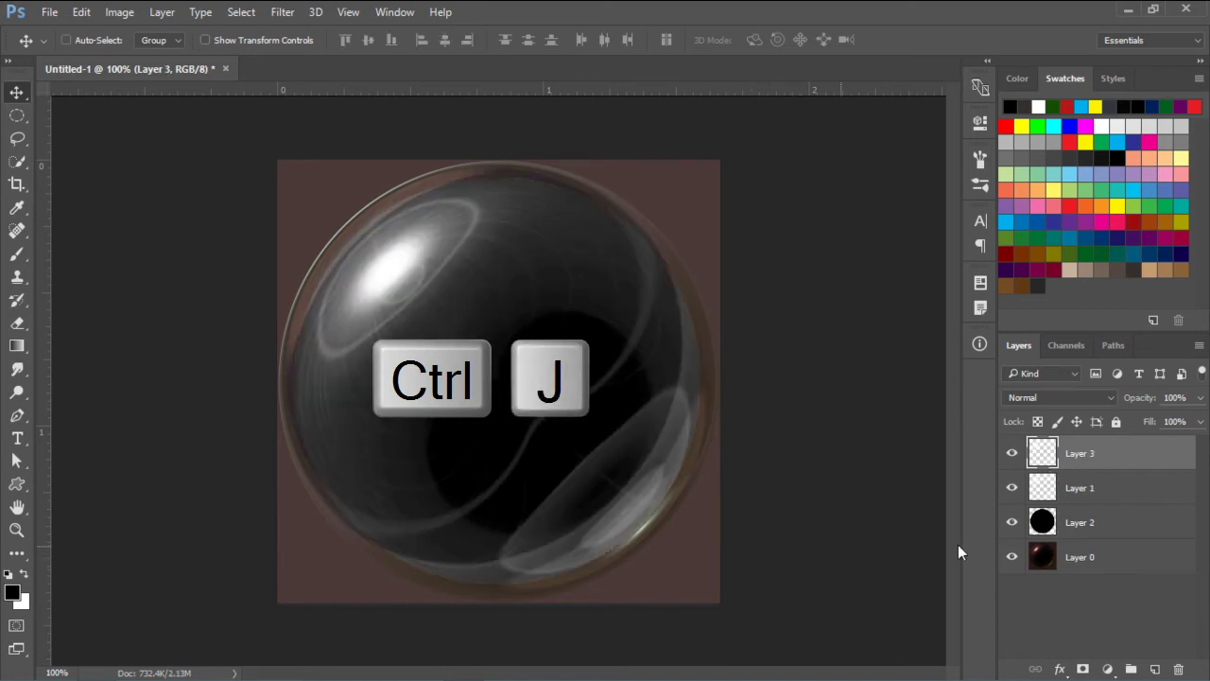
Step: Delete Layer 1 and Layer 0, and hide the black sphere on Layer 2
{"action": "left_click", "coordinate": [1144, 490]}
{"action": "left_click", "coordinate": [1140, 557], "text": "ctrl"}
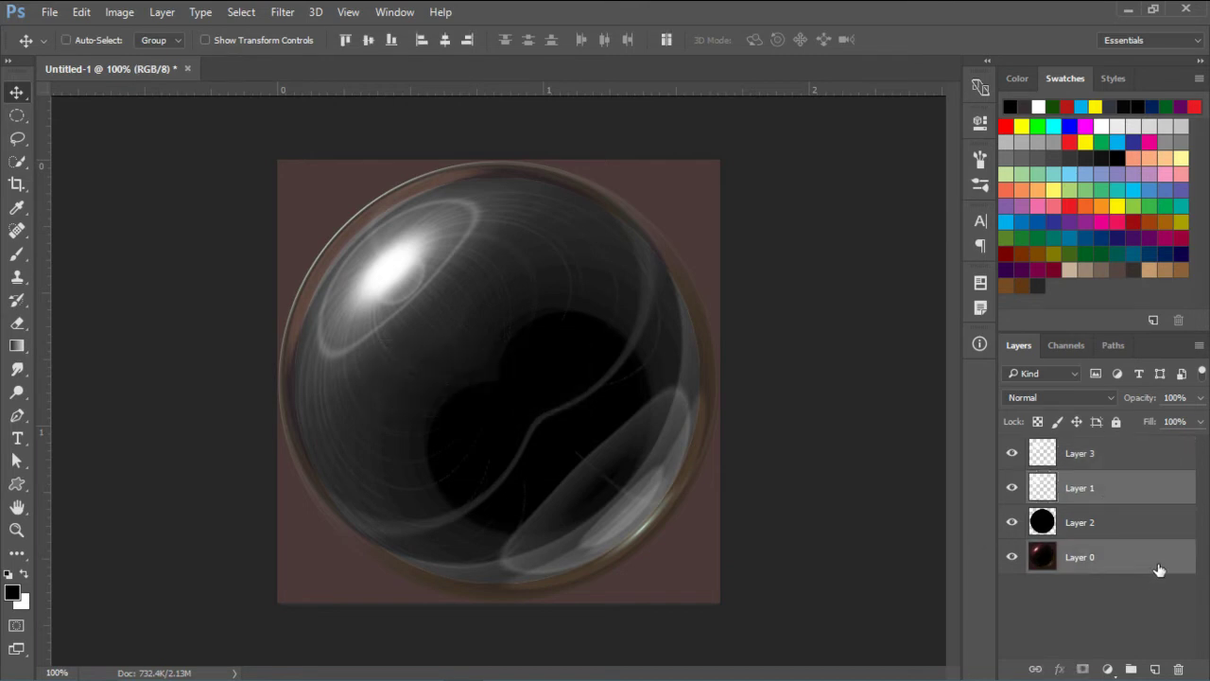
{"action": "left_click_drag", "start_coordinate": [1159, 569], "coordinate": [1178, 669]}
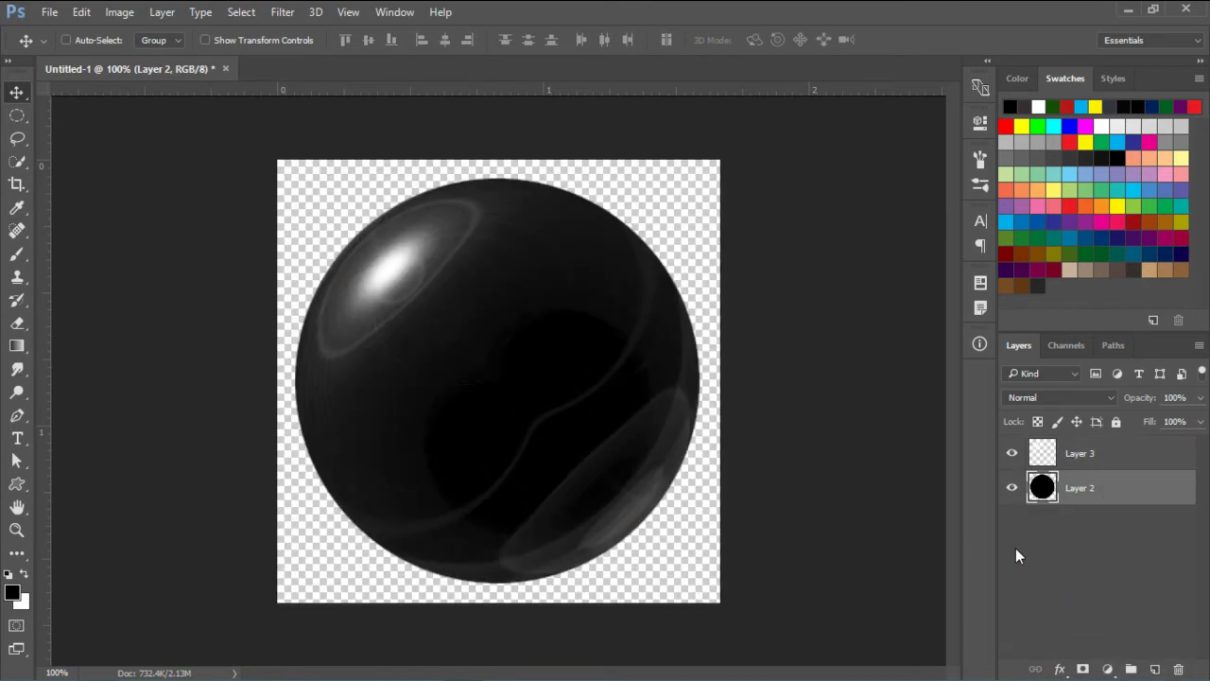
{"action": "left_click", "coordinate": [1012, 487]}
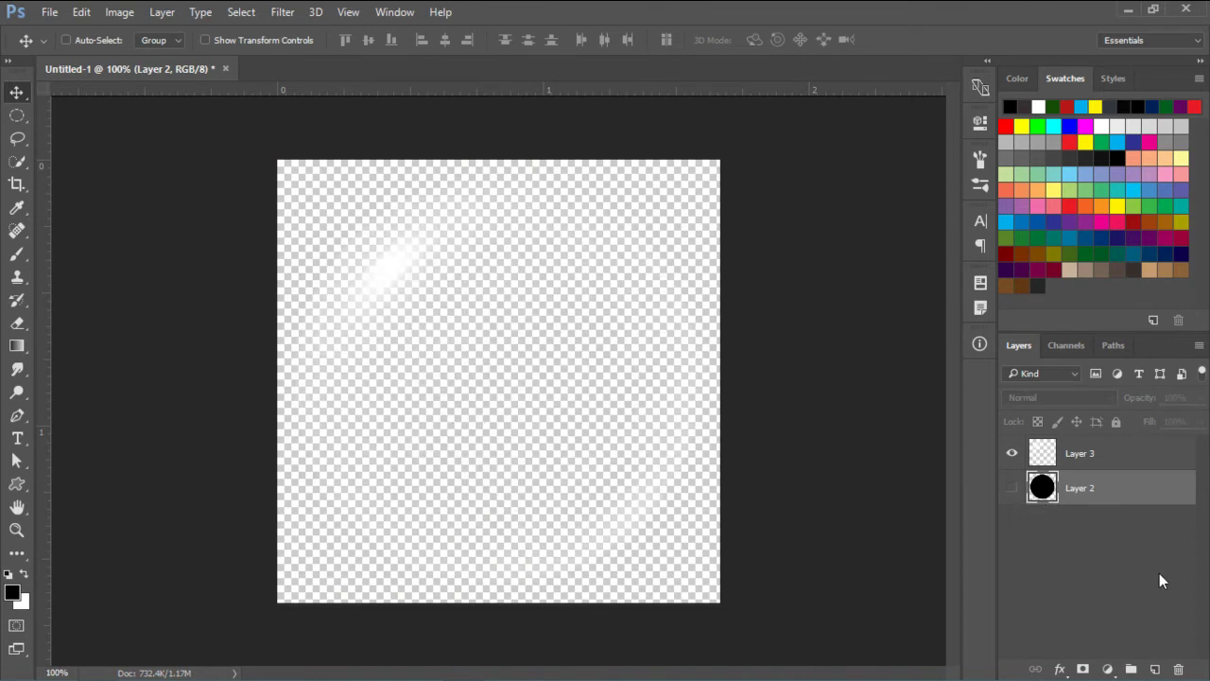
Step: Fill a new bottom Layer 4 with dark grey, then select the Layer 3 highlights
{"action": "left_click", "coordinate": [1155, 669]}
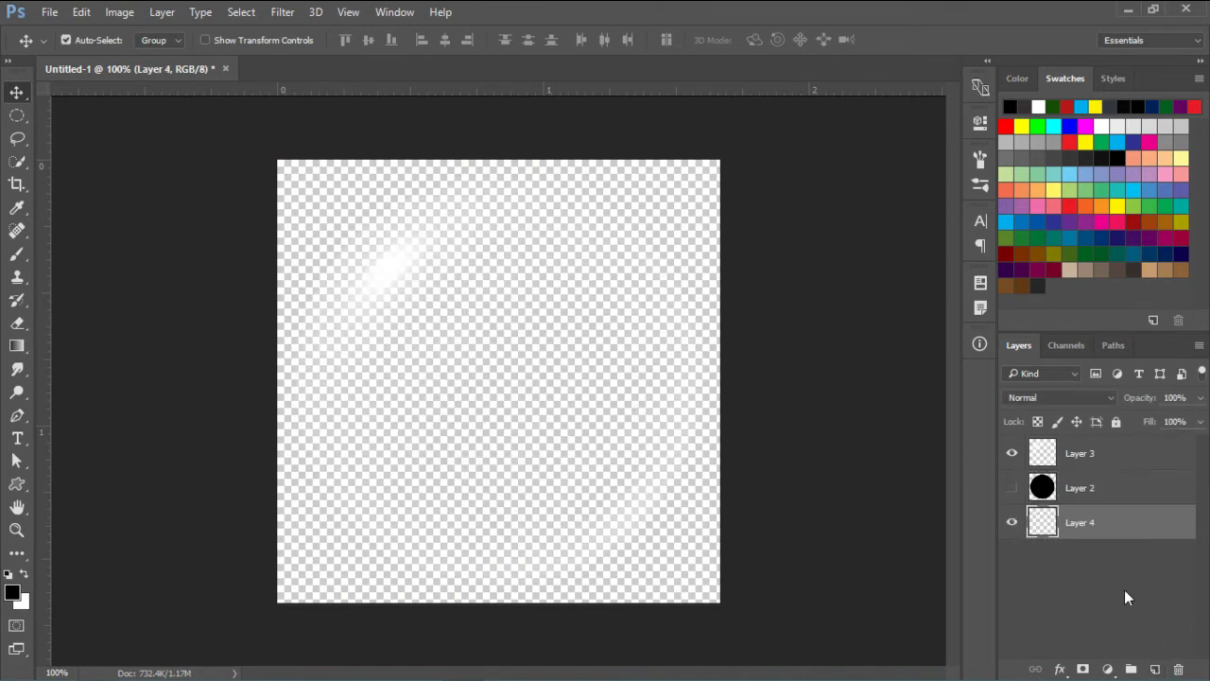
{"action": "left_click", "coordinate": [1134, 269]}
{"action": "key", "text": "alt+BackSpace"}
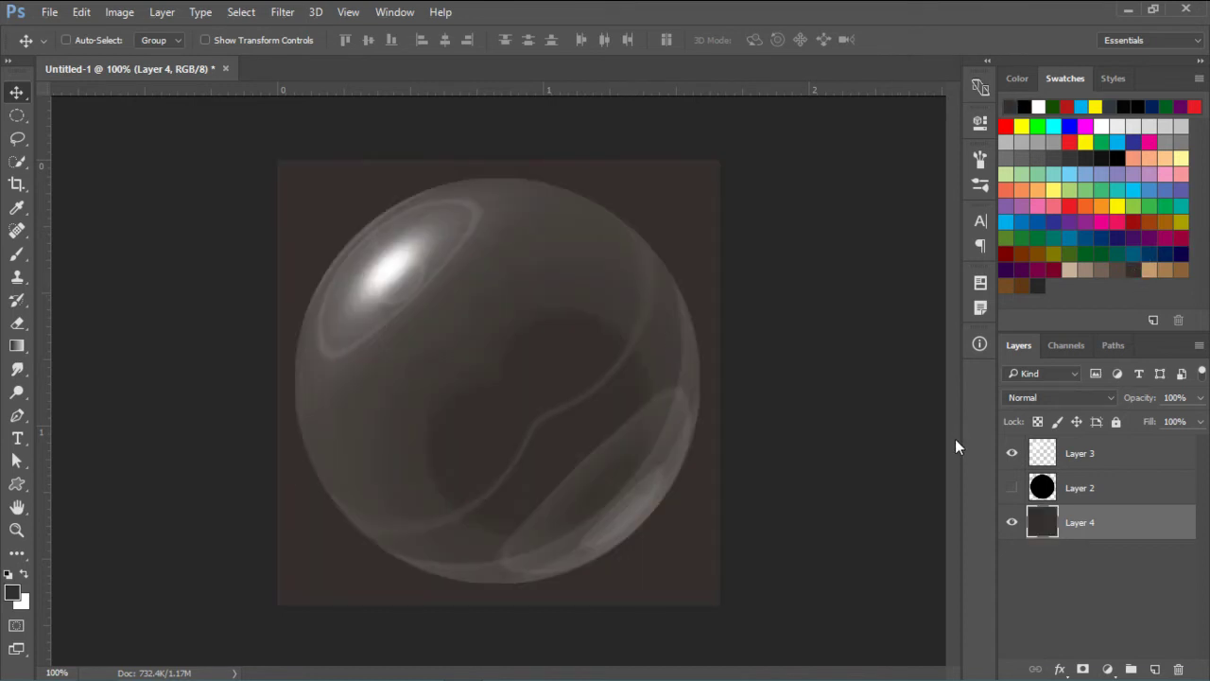
{"action": "left_click", "coordinate": [1075, 463]}
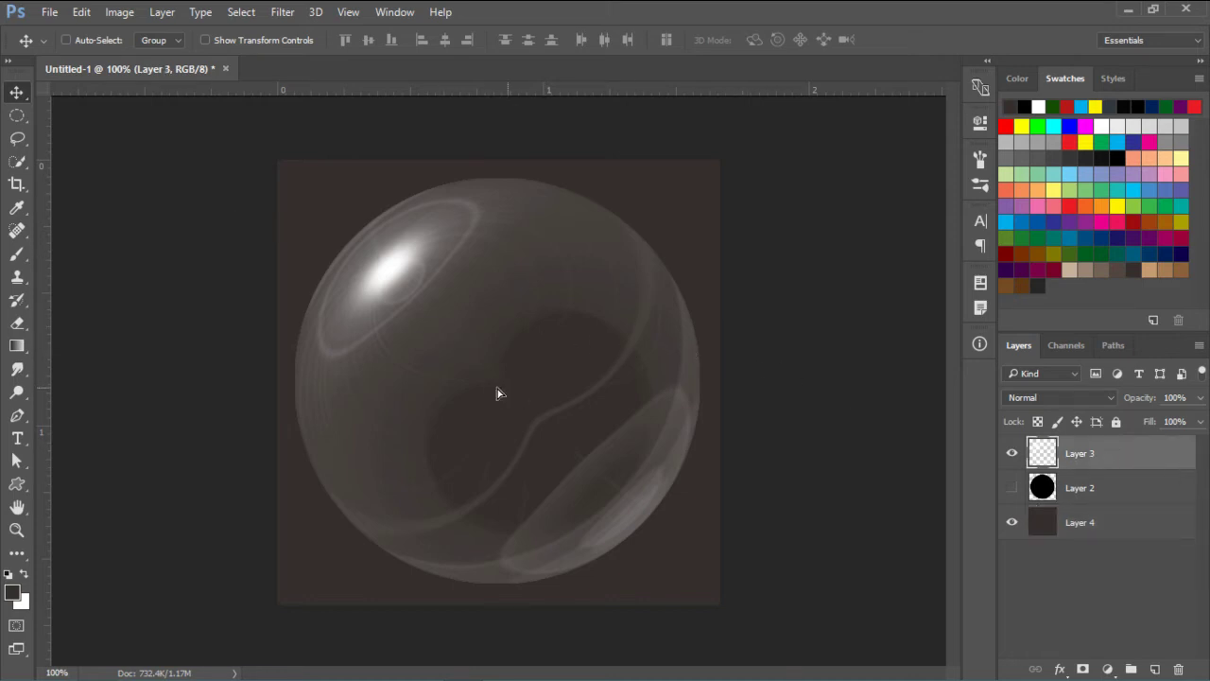
Step: Nudge the highlights, load Layer 2's circle as a selection, and add empty Layer 5 with a 10% brush
{"action": "mouse_move", "coordinate": [498, 395]}
{"action": "left_mouse_down"}
{"action": "mouse_move", "coordinate": [513, 395]}
{"action": "mouse_move", "coordinate": [508, 387]}
{"action": "left_mouse_up"}
{"action": "key", "text": "ctrl"}
{"action": "key", "text": "ctrl"}
{"action": "left_click", "coordinate": [1044, 489], "text": "ctrl"}
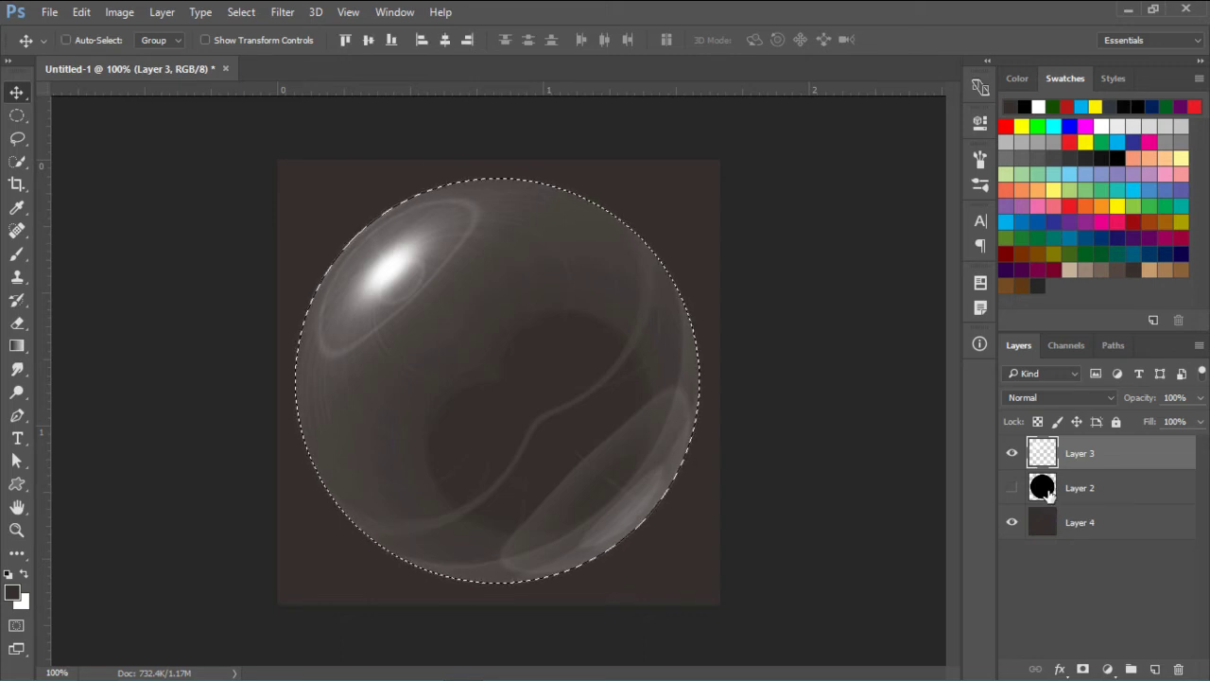
{"action": "left_click", "coordinate": [1154, 669]}
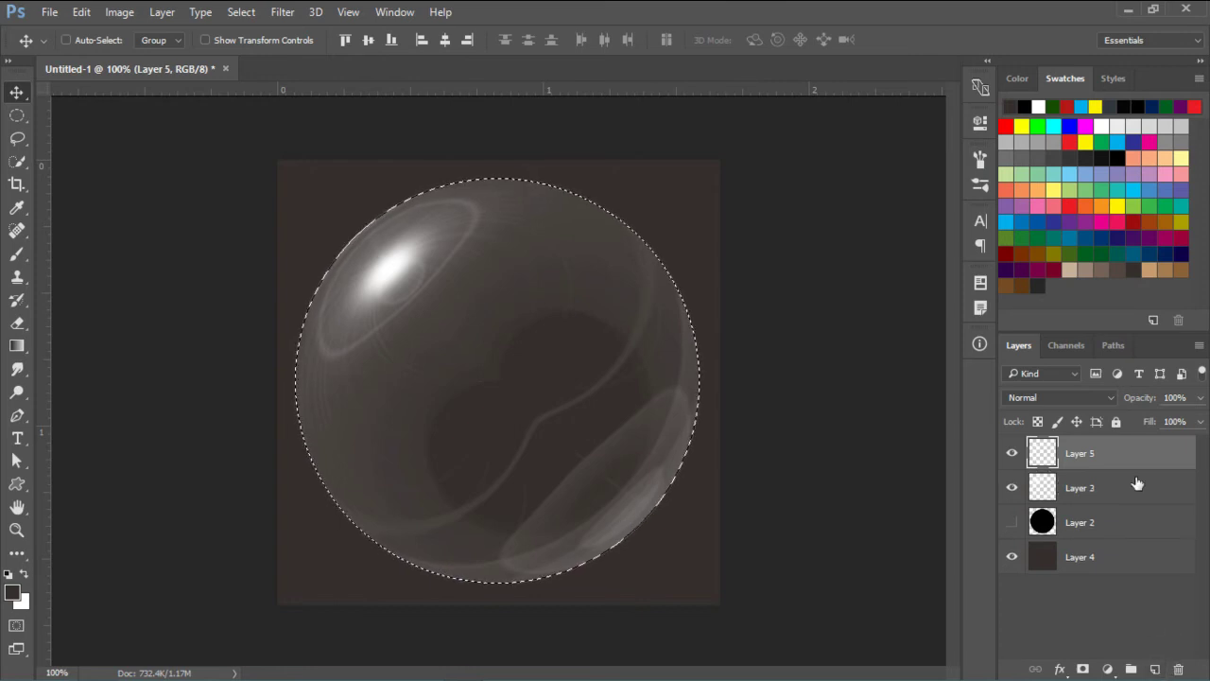
{"action": "left_click", "coordinate": [17, 253]}
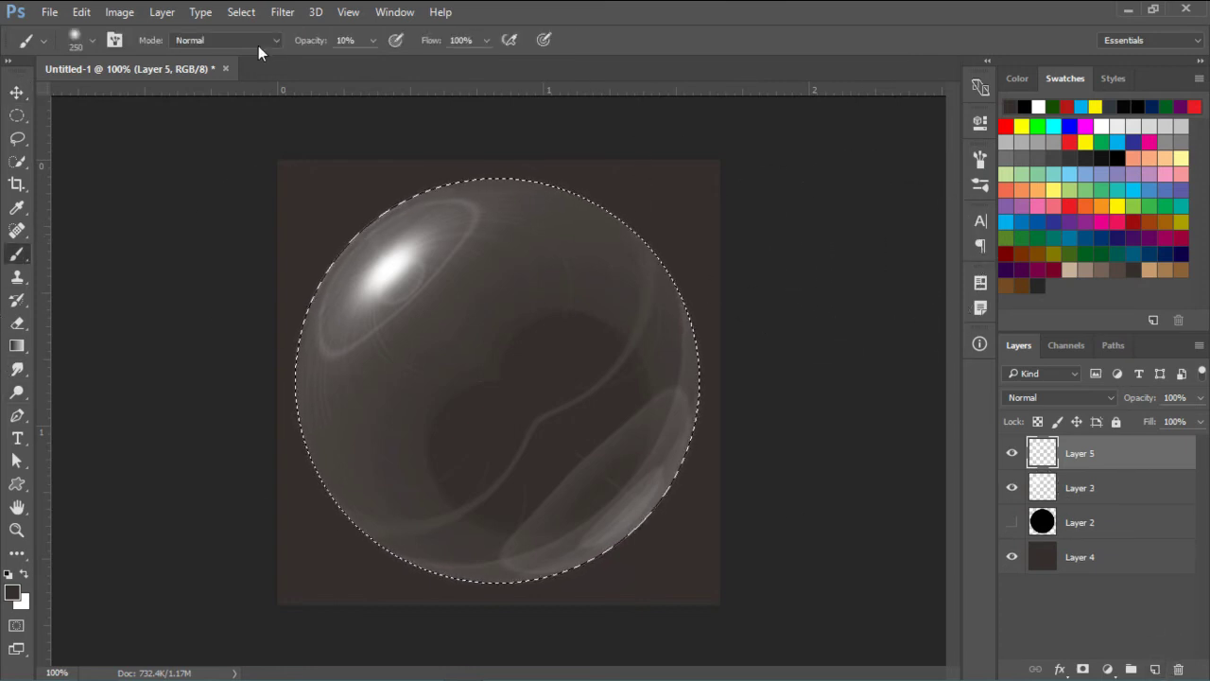
Step: Paint a soft pink wash across the bubble's top and set Layer 5 to Color blend mode
{"action": "left_click", "coordinate": [1115, 218]}
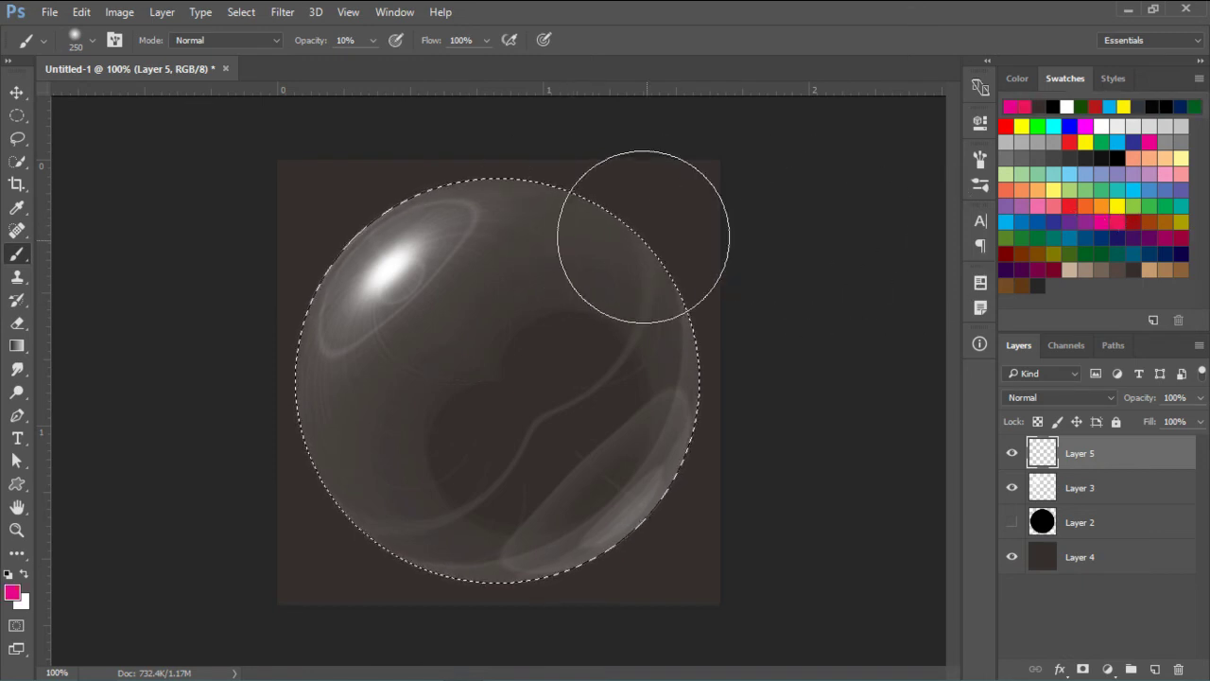
{"action": "left_click_drag", "start_coordinate": [524, 189], "coordinate": [378, 193]}
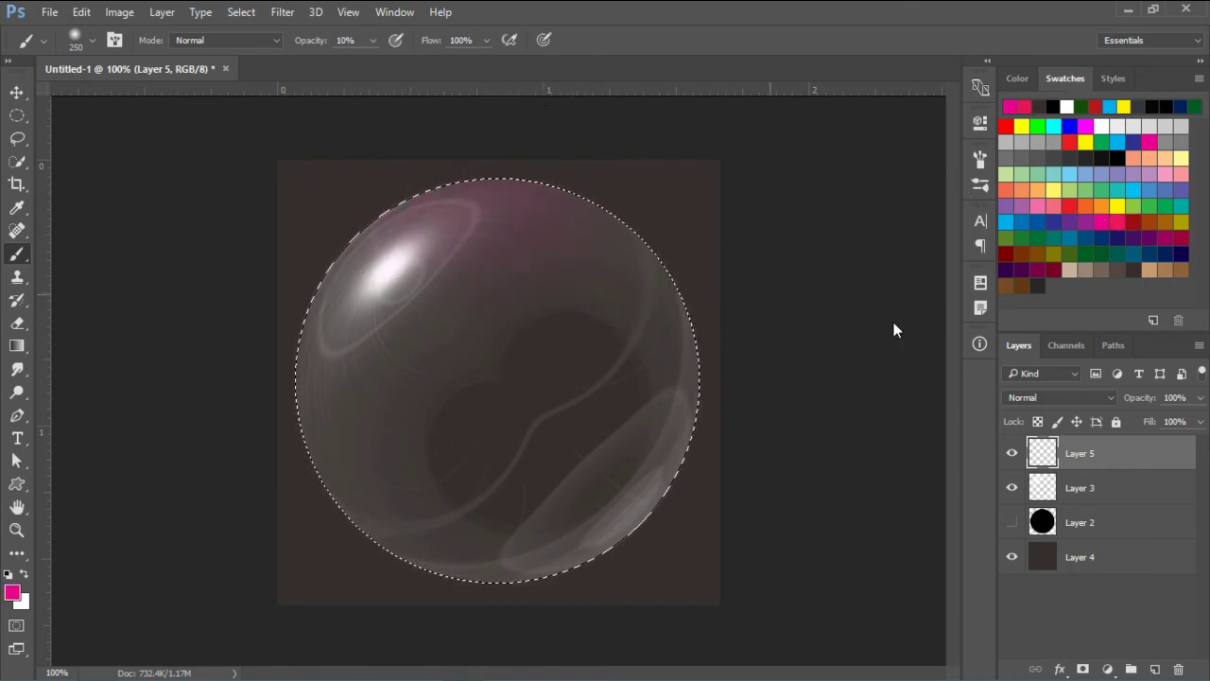
{"action": "left_click", "coordinate": [1108, 398]}
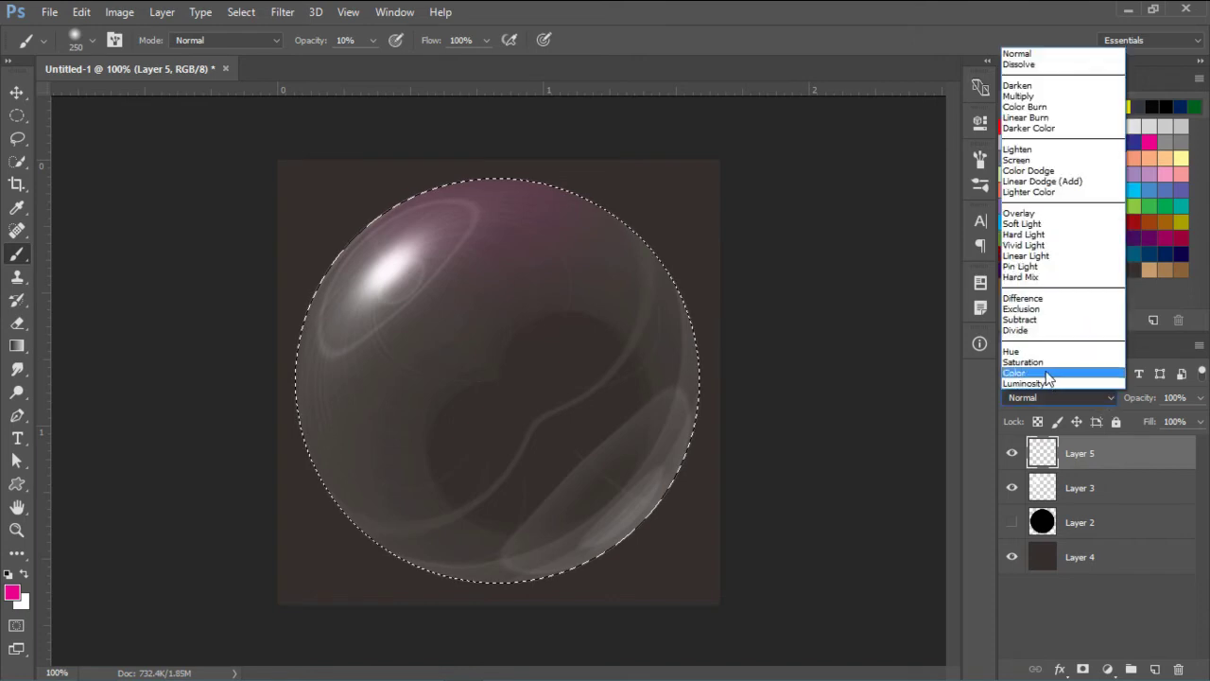
{"action": "left_click", "coordinate": [1040, 371]}
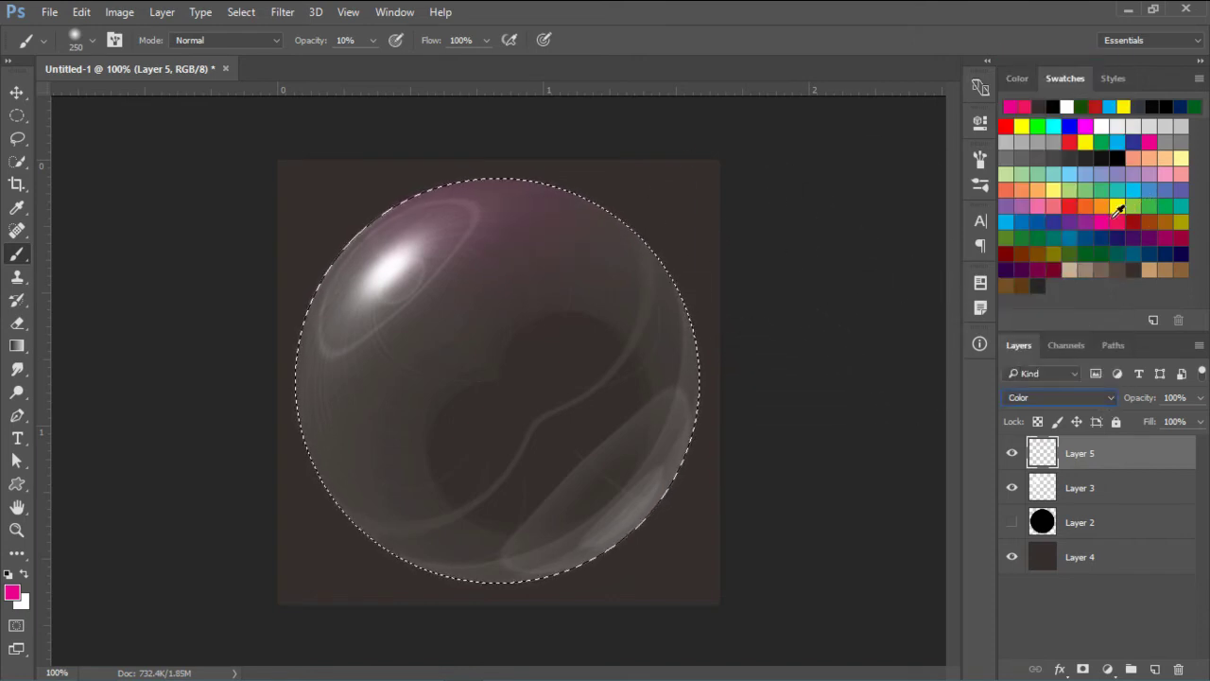
Step: Add blue, yellow and red tints around the bubble's edges, then clear the circular selection
{"action": "left_click", "coordinate": [1024, 221]}
{"action": "mouse_move", "coordinate": [596, 195]}
{"action": "left_mouse_down"}
{"action": "mouse_move", "coordinate": [761, 333]}
{"action": "mouse_move", "coordinate": [686, 252]}
{"action": "left_mouse_up"}
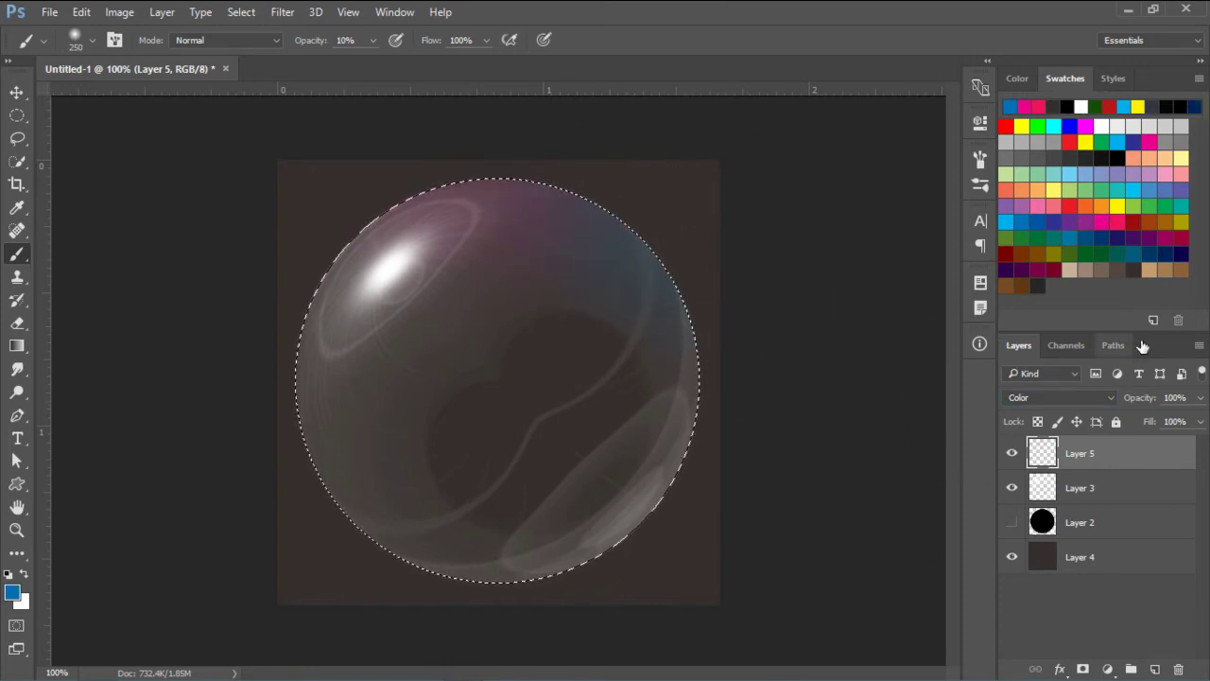
{"action": "left_click", "coordinate": [1117, 205]}
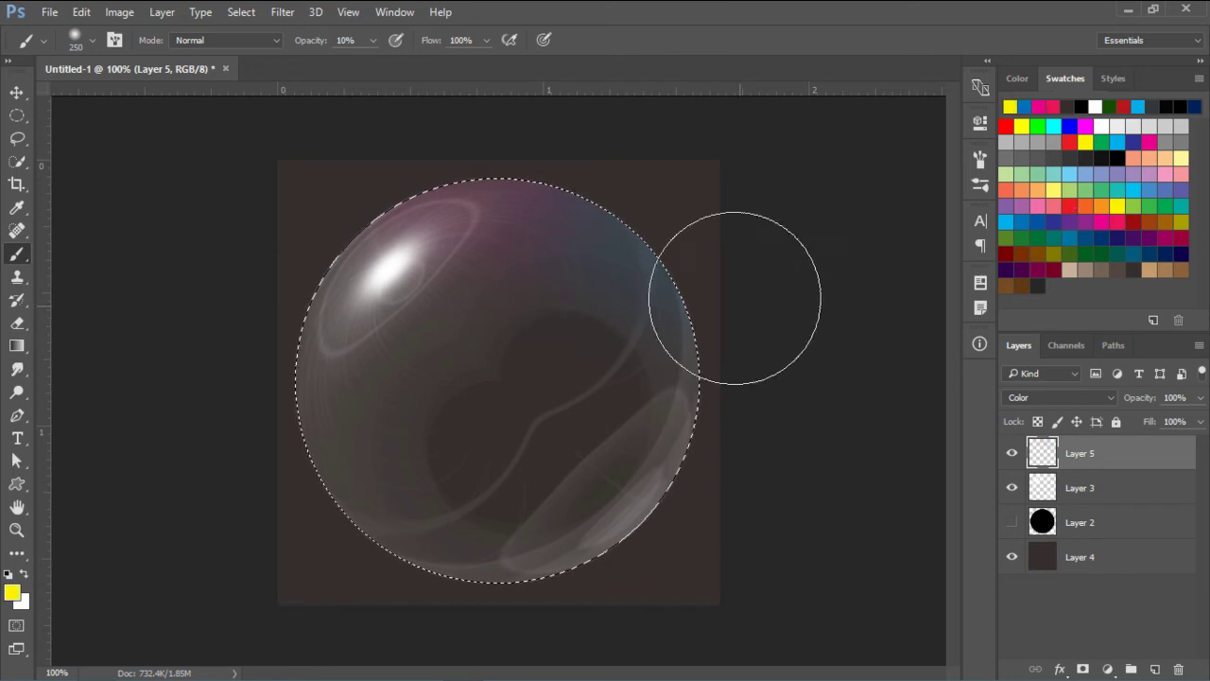
{"action": "left_click_drag", "start_coordinate": [729, 315], "coordinate": [698, 287]}
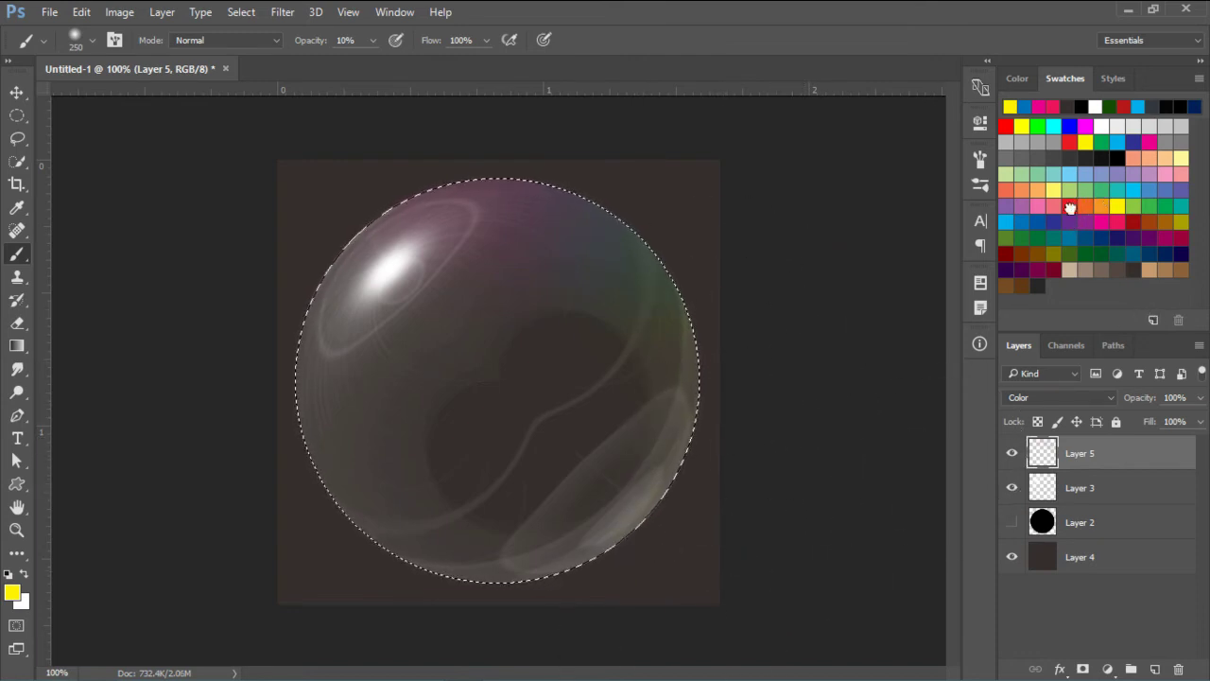
{"action": "left_click", "coordinate": [1070, 205]}
{"action": "left_click", "coordinate": [350, 486]}
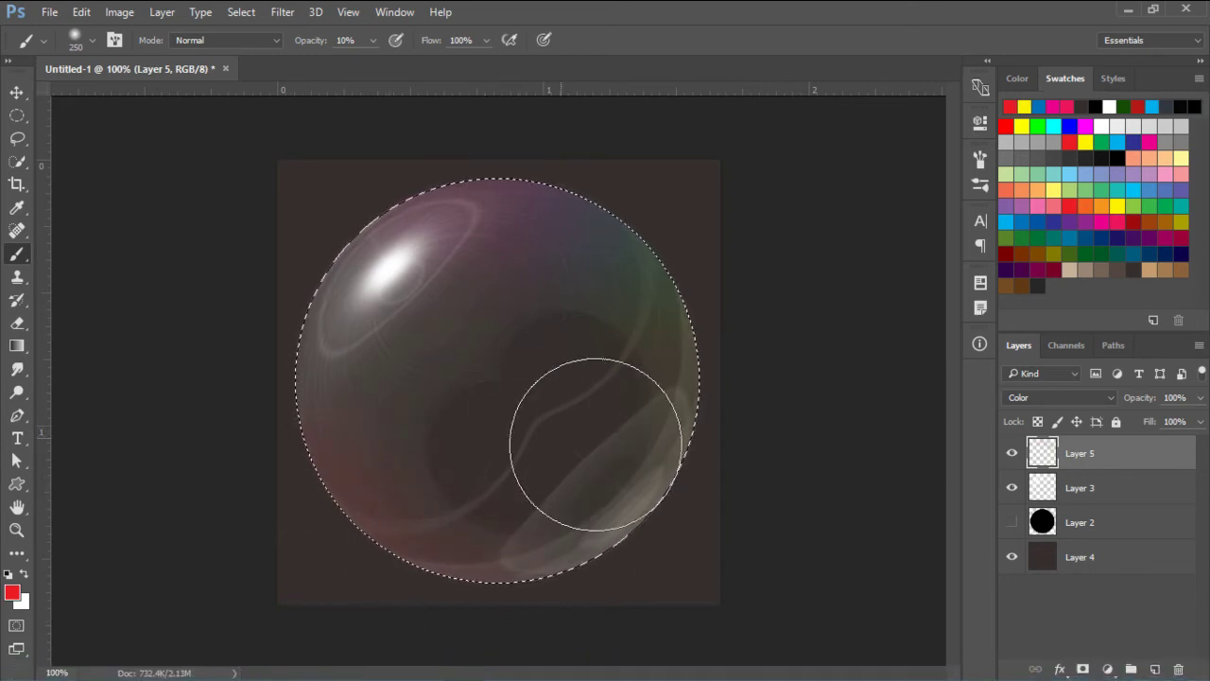
{"action": "key", "text": "ctrl+d"}
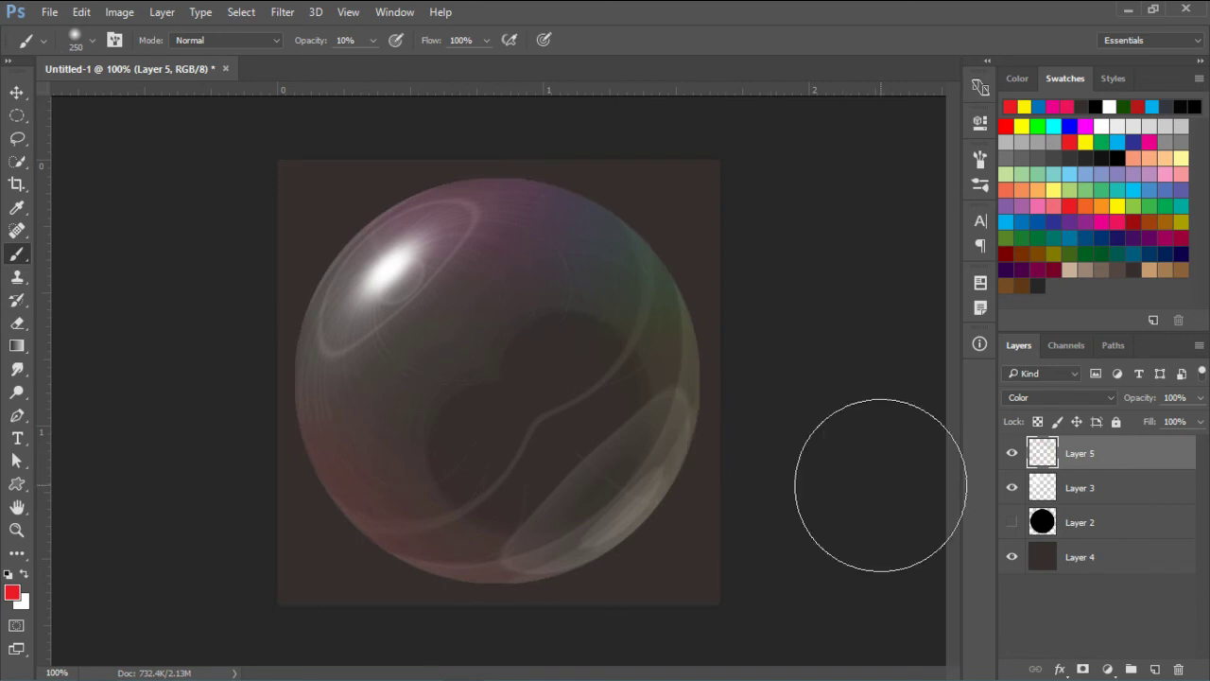
{"action": "key", "text": "v"}
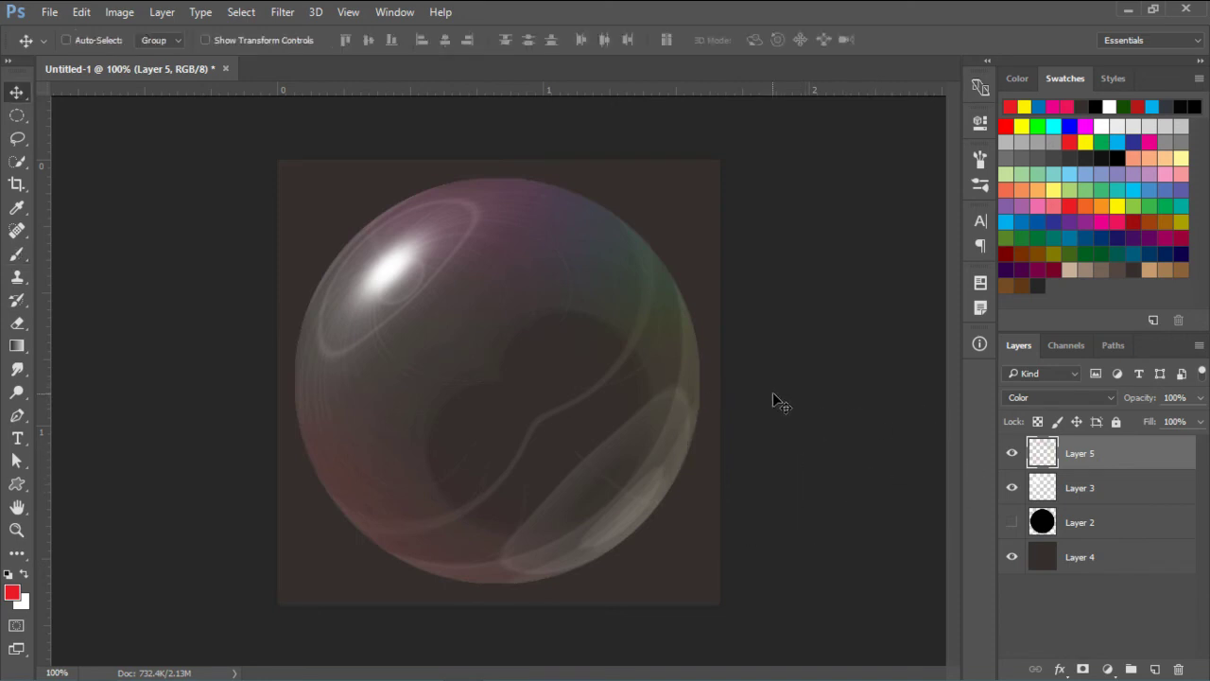
Step: Convert Layers 3 and 5 into one smart object, trash hidden Layer 2, and nudge the bubble down
{"action": "left_click", "coordinate": [1122, 490], "text": "shift"}
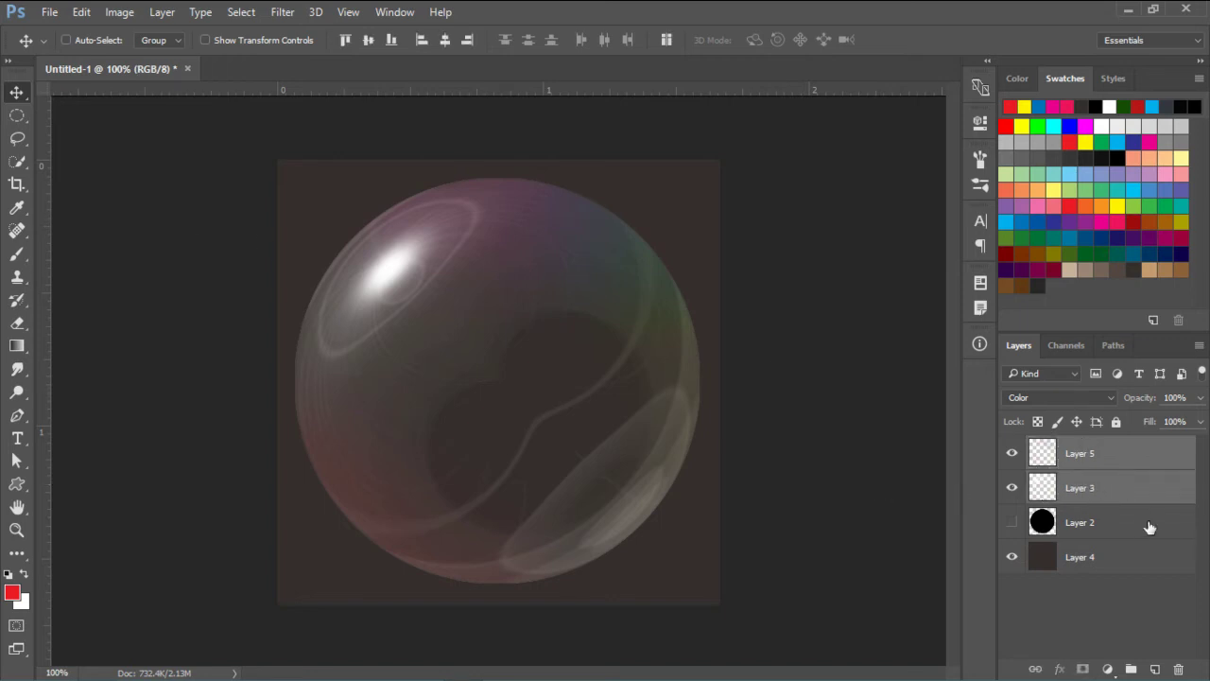
{"action": "right_click", "coordinate": [1125, 501]}
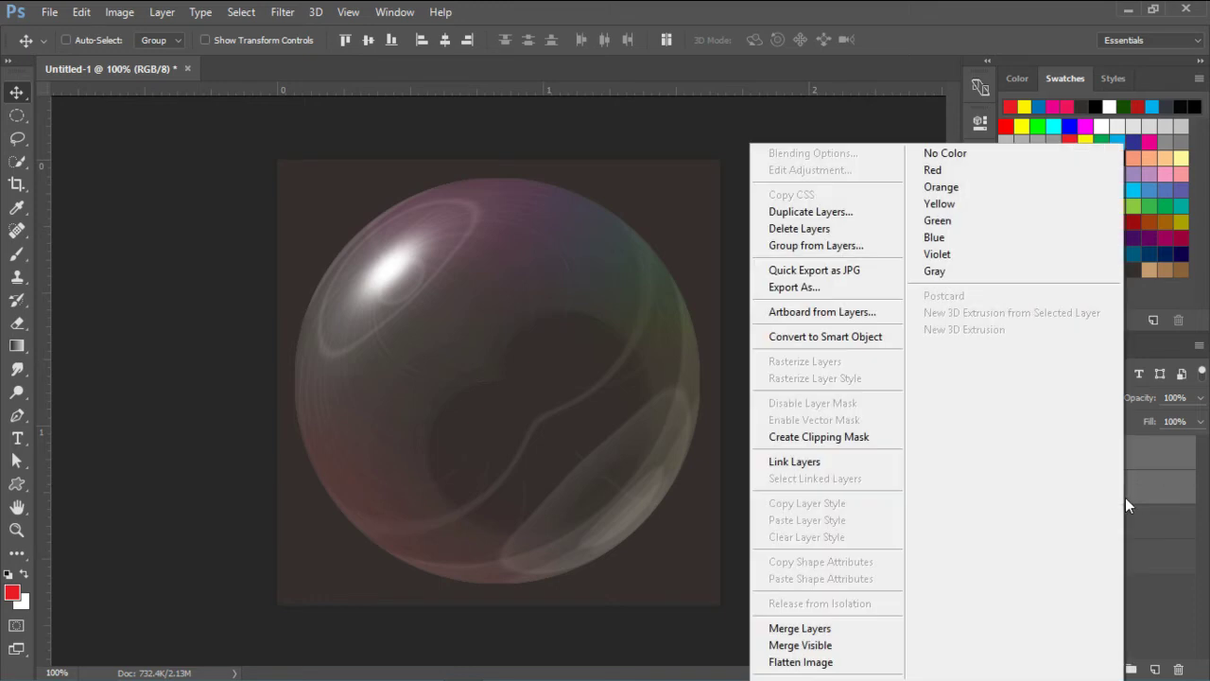
{"action": "left_click", "coordinate": [871, 340]}
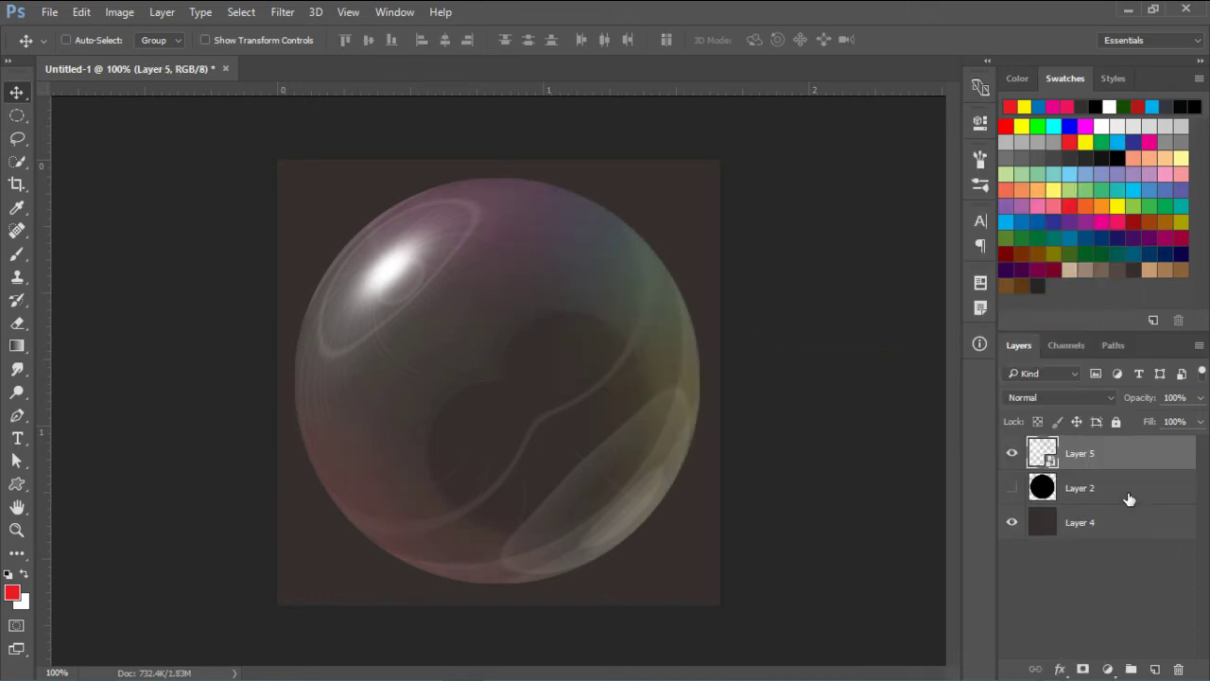
{"action": "left_click_drag", "start_coordinate": [1127, 498], "coordinate": [1178, 668]}
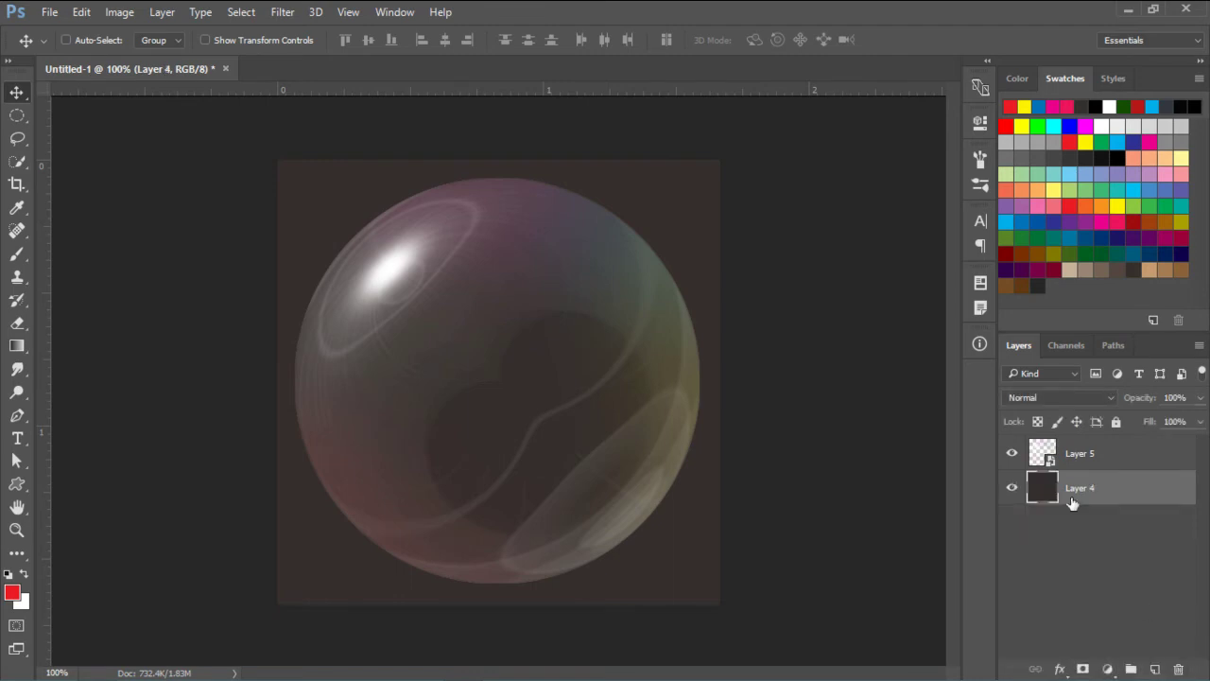
{"action": "mouse_move", "coordinate": [500, 378]}
{"action": "left_mouse_down"}
{"action": "mouse_move", "coordinate": [490, 398]}
{"action": "mouse_move", "coordinate": [494, 389]}
{"action": "left_mouse_up"}
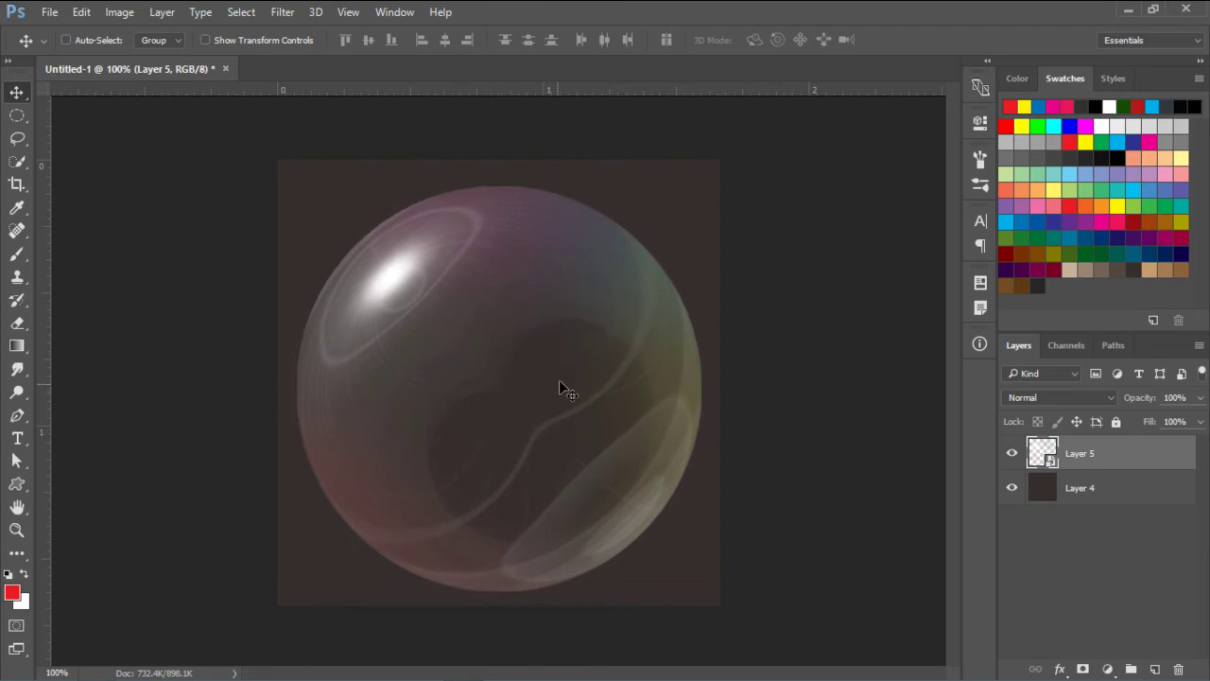
Step: Create a new 1280×720 document from the YouTube Thumbnail preset
{"action": "left_click", "coordinate": [49, 12]}
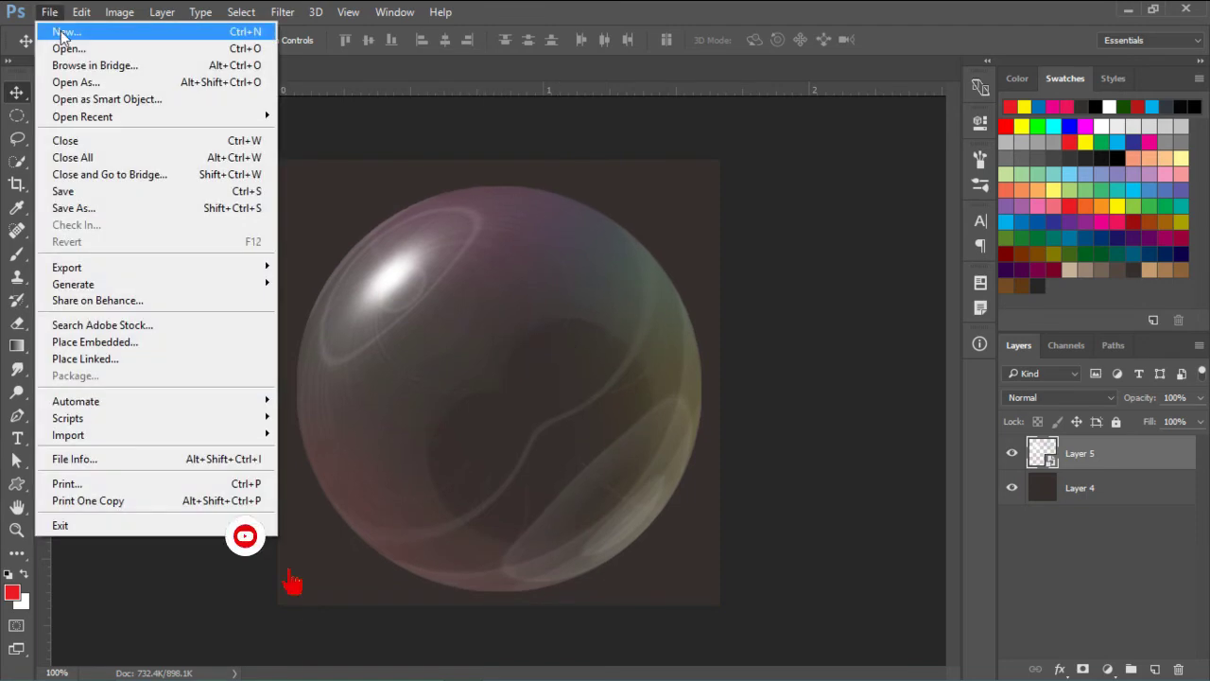
{"action": "left_click", "coordinate": [59, 32]}
{"action": "left_click", "coordinate": [535, 187]}
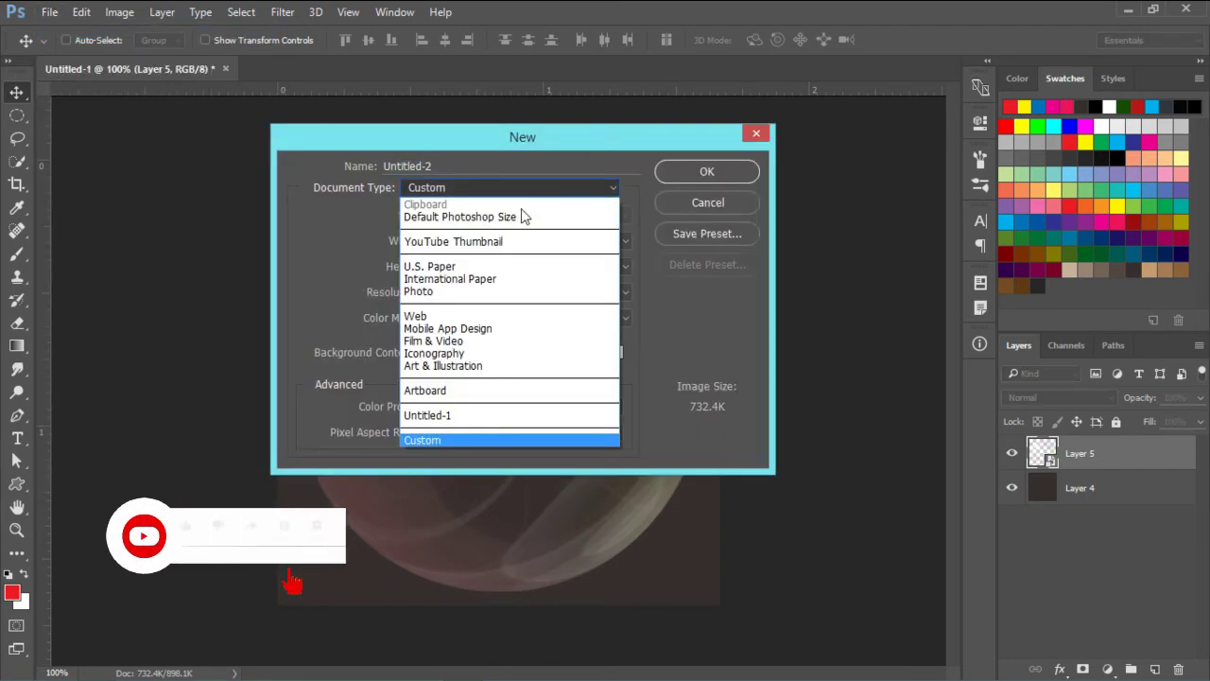
{"action": "left_click", "coordinate": [521, 242]}
{"action": "left_click", "coordinate": [700, 173]}
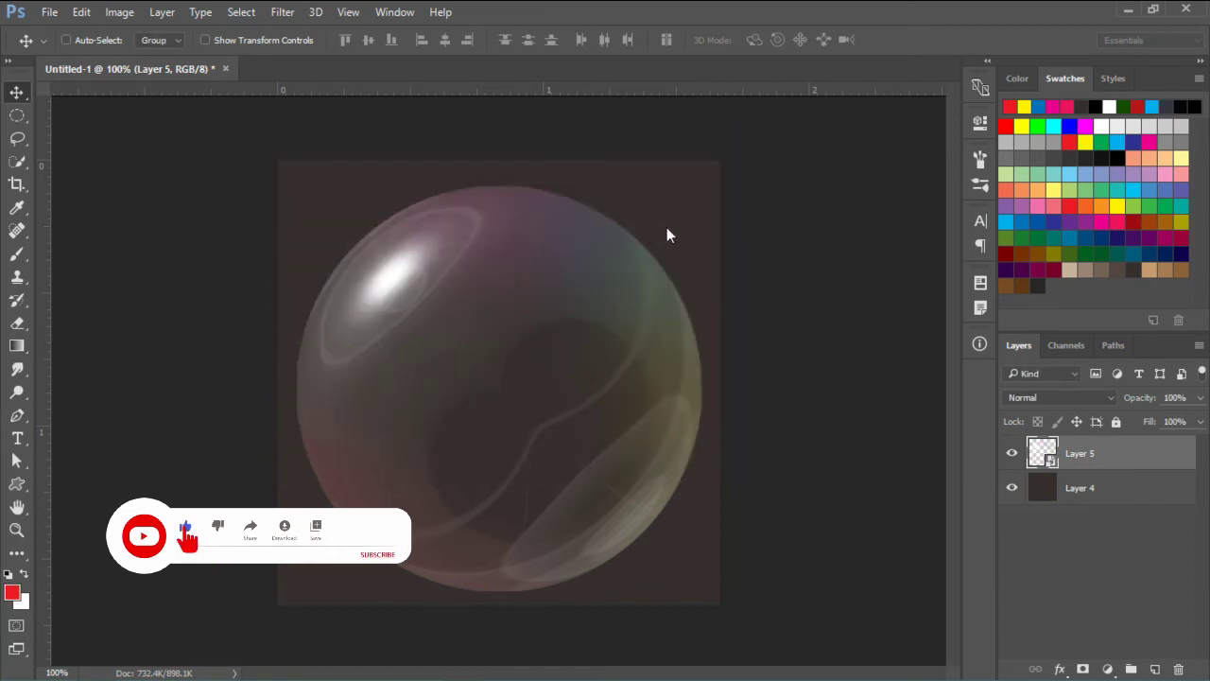
Step: Unlock the background as Layer 0 and give it a teal-to-navy Gradient Overlay
{"action": "left_click", "coordinate": [1176, 447]}
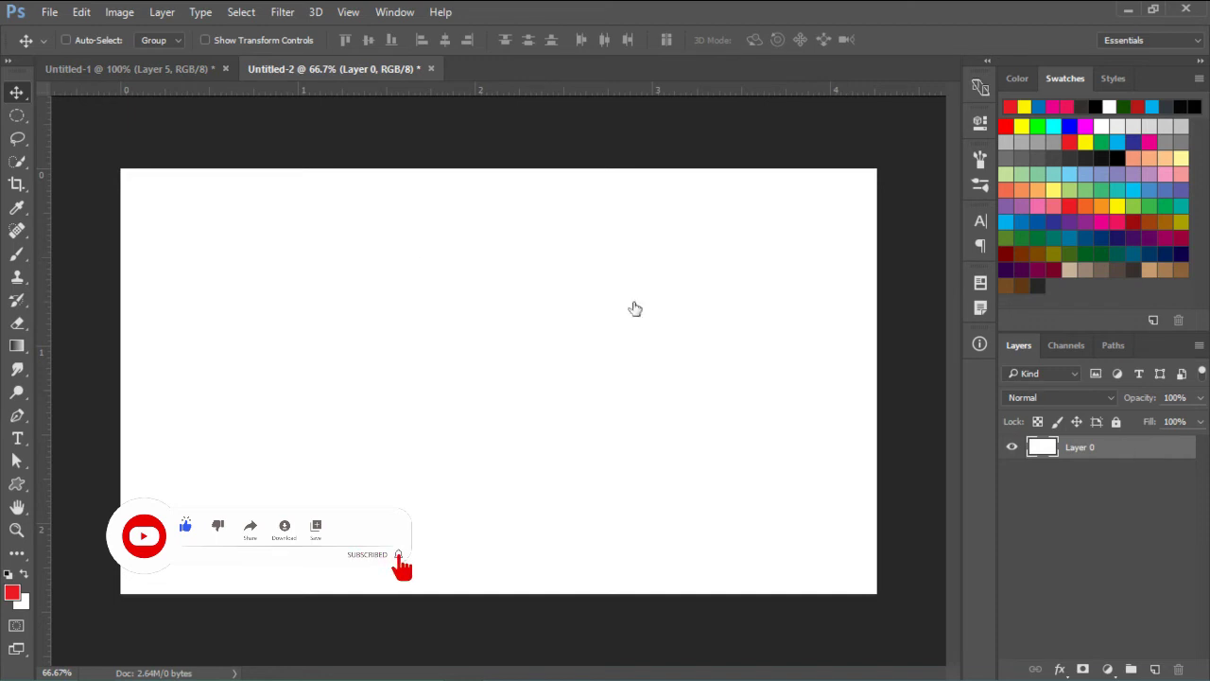
{"action": "key", "text": "h"}
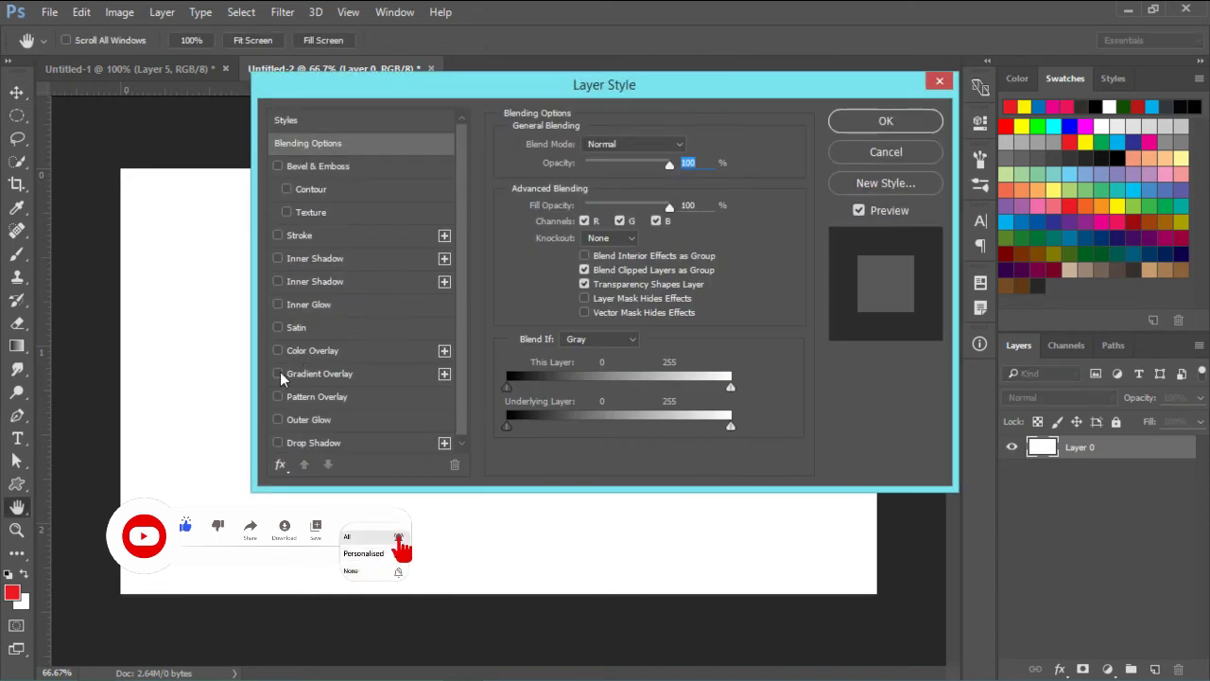
{"action": "left_click", "coordinate": [278, 373]}
{"action": "left_click", "coordinate": [321, 374]}
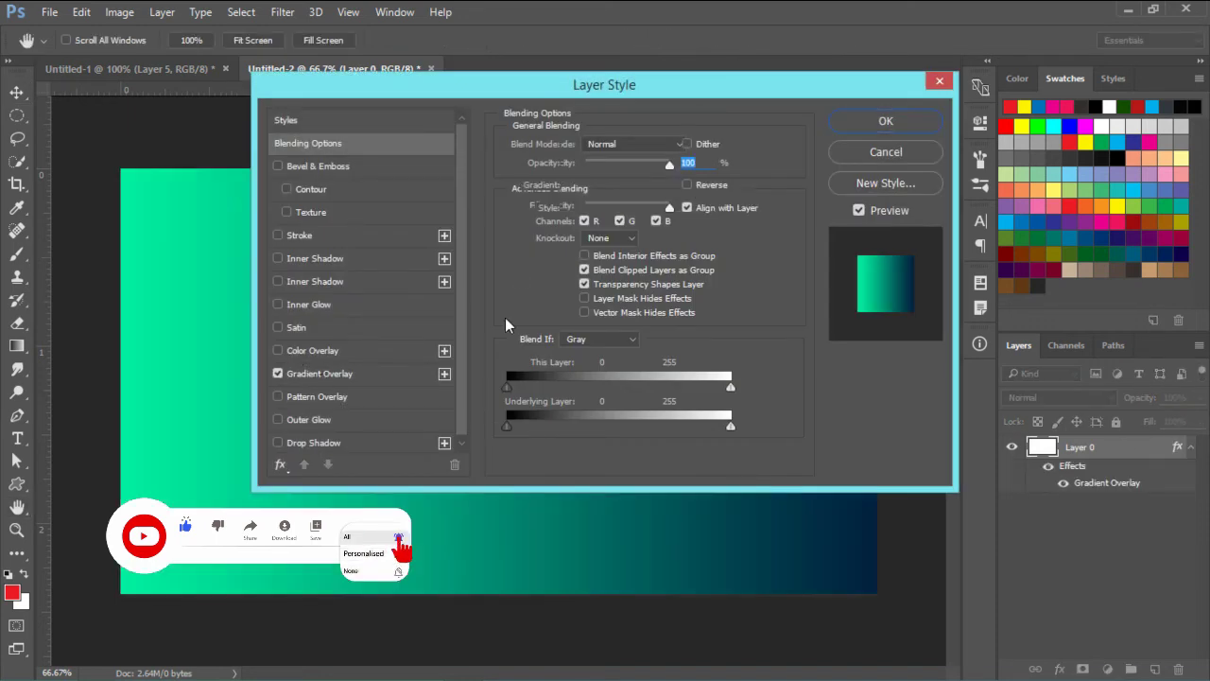
{"action": "left_click", "coordinate": [874, 123]}
{"action": "left_click", "coordinate": [187, 72]}
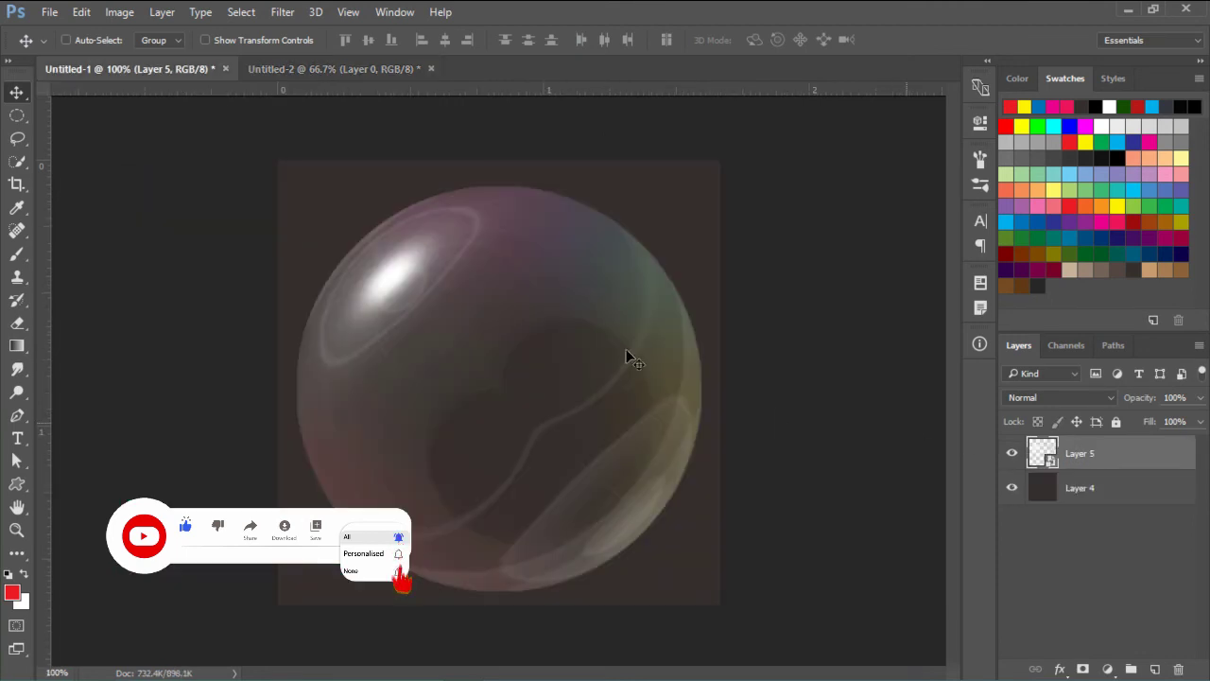
Step: Bring the bubble into Untitled-2 as Layer 1 and replace Layer 0's gradient with a dark gray Color Overlay
{"action": "left_click_drag", "start_coordinate": [470, 292], "coordinate": [545, 461]}
{"action": "mouse_move", "coordinate": [399, 369]}
{"action": "left_mouse_down"}
{"action": "mouse_move", "coordinate": [491, 430]}
{"action": "mouse_move", "coordinate": [319, 432]}
{"action": "mouse_move", "coordinate": [633, 351]}
{"action": "mouse_move", "coordinate": [793, 328]}
{"action": "mouse_move", "coordinate": [567, 373]}
{"action": "mouse_move", "coordinate": [318, 372]}
{"action": "mouse_move", "coordinate": [690, 373]}
{"action": "mouse_move", "coordinate": [653, 394]}
{"action": "mouse_move", "coordinate": [491, 354]}
{"action": "mouse_move", "coordinate": [508, 410]}
{"action": "mouse_move", "coordinate": [507, 386]}
{"action": "left_mouse_up"}
{"action": "left_click", "coordinate": [1142, 472]}
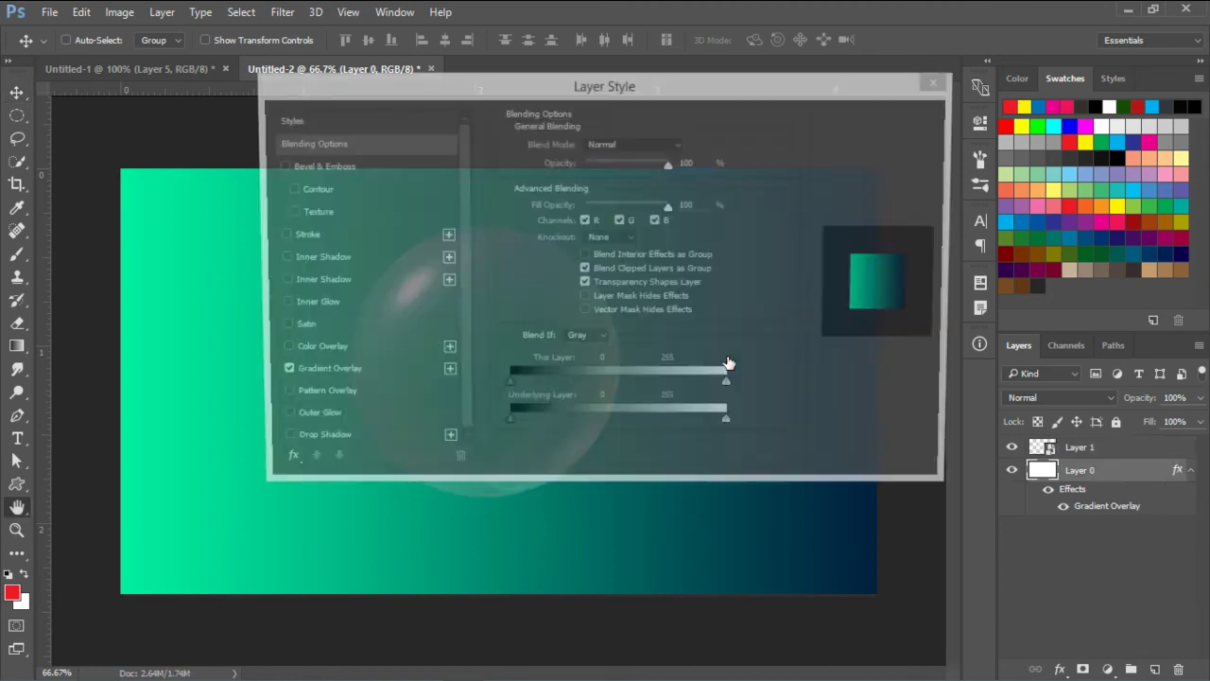
{"action": "left_click", "coordinate": [278, 373]}
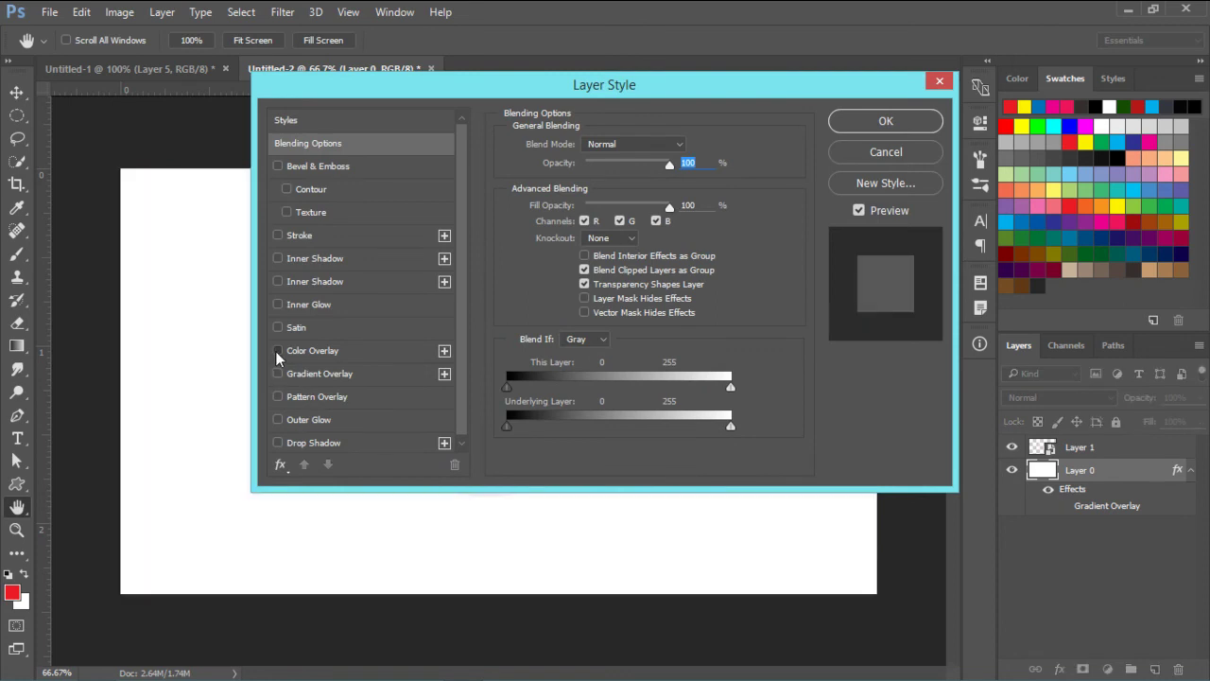
{"action": "left_click", "coordinate": [350, 351]}
{"action": "left_click", "coordinate": [854, 118]}
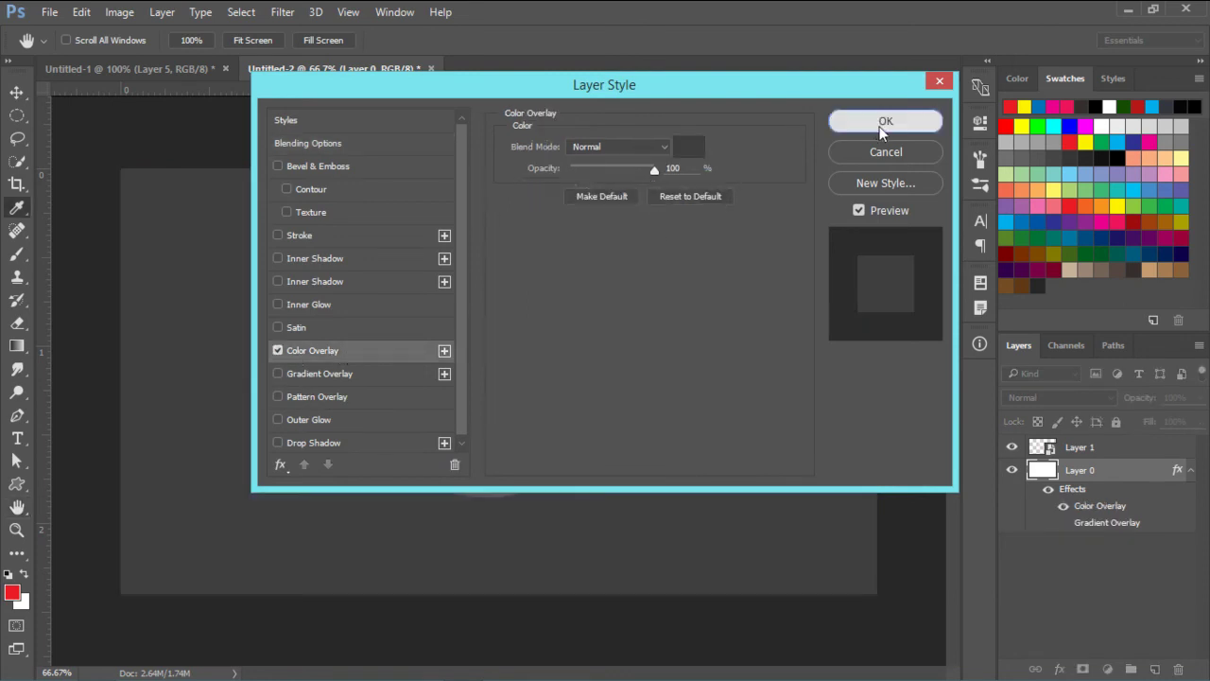
{"action": "left_click", "coordinate": [1104, 456]}
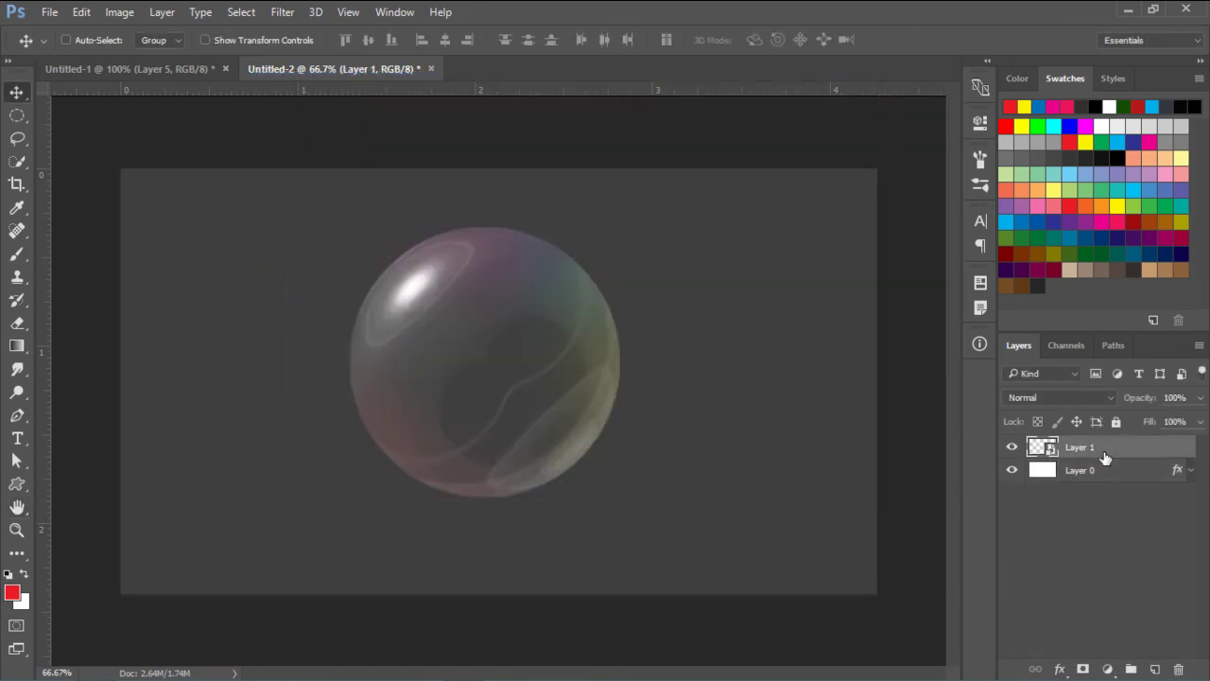
{"action": "left_click", "coordinate": [8, 574]}
Step: Type the word 'Bubble' in white on the canvas
{"action": "left_click", "coordinate": [22, 574]}
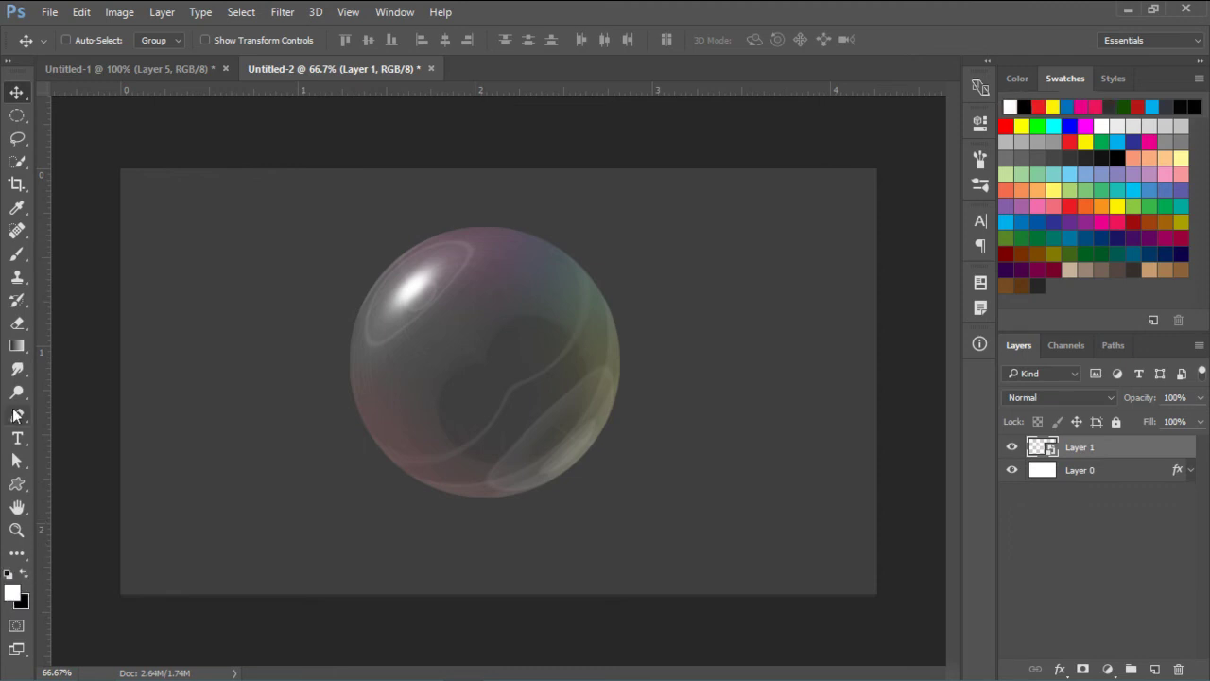
{"action": "left_click", "coordinate": [17, 437]}
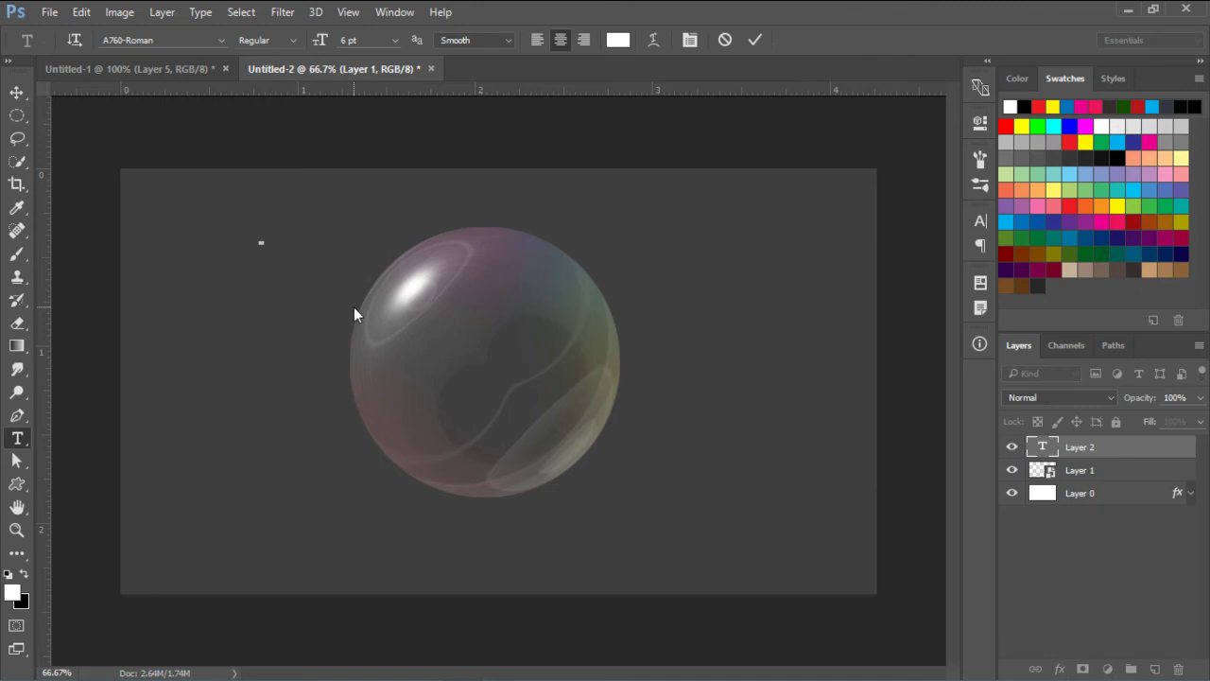
{"action": "type", "text": "Bu"}
{"action": "key", "text": "BackSpace"}
{"action": "type", "text": "bble"}
Step: Set the Bubble text's font to bubble sharp at 18 pt
{"action": "left_click_drag", "start_coordinate": [284, 236], "coordinate": [183, 238]}
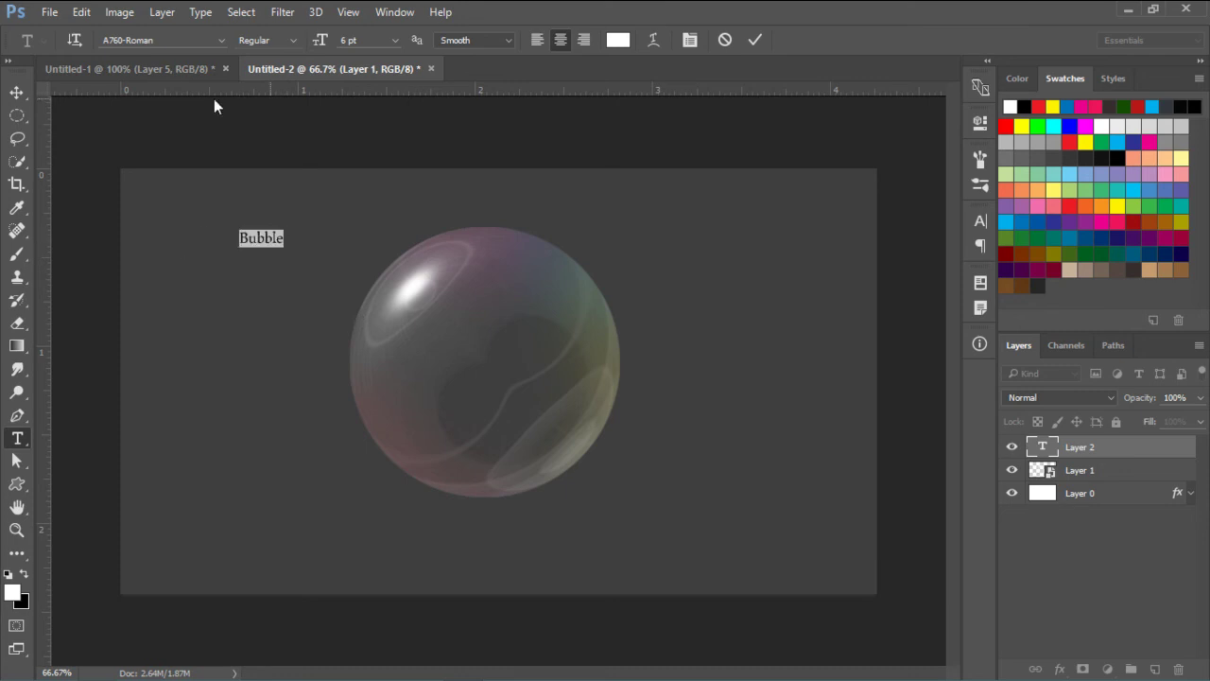
{"action": "left_click", "coordinate": [164, 40]}
{"action": "type", "text": "bubble"}
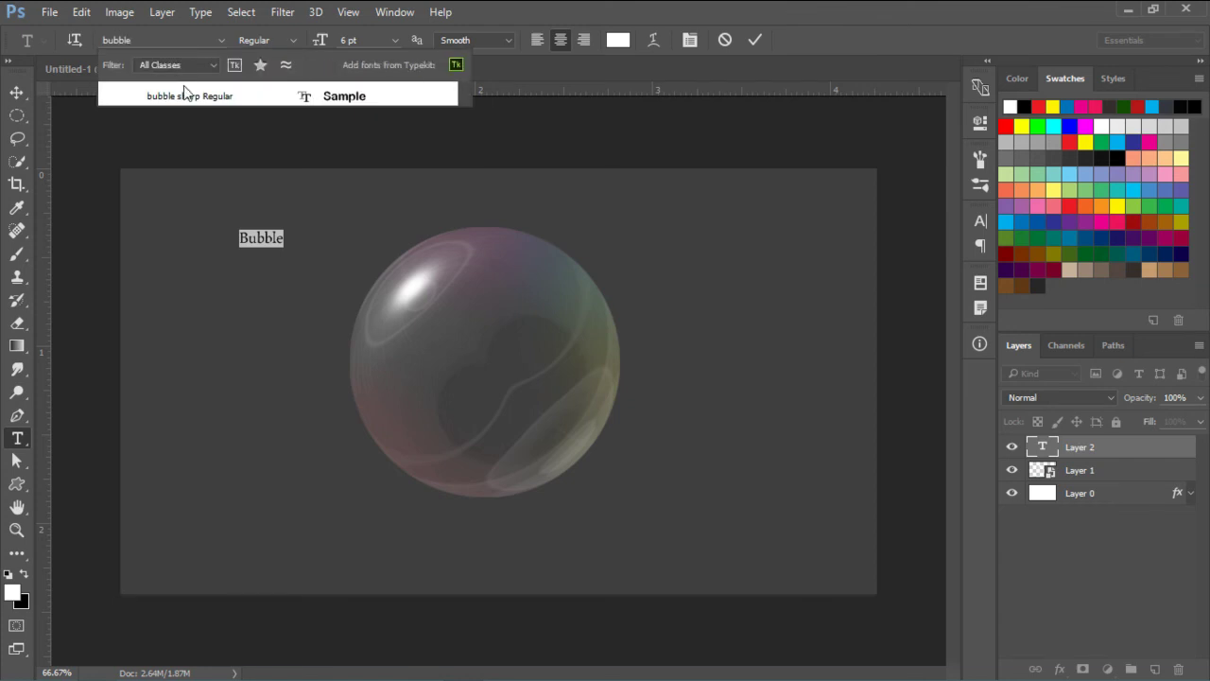
{"action": "left_click", "coordinate": [185, 95]}
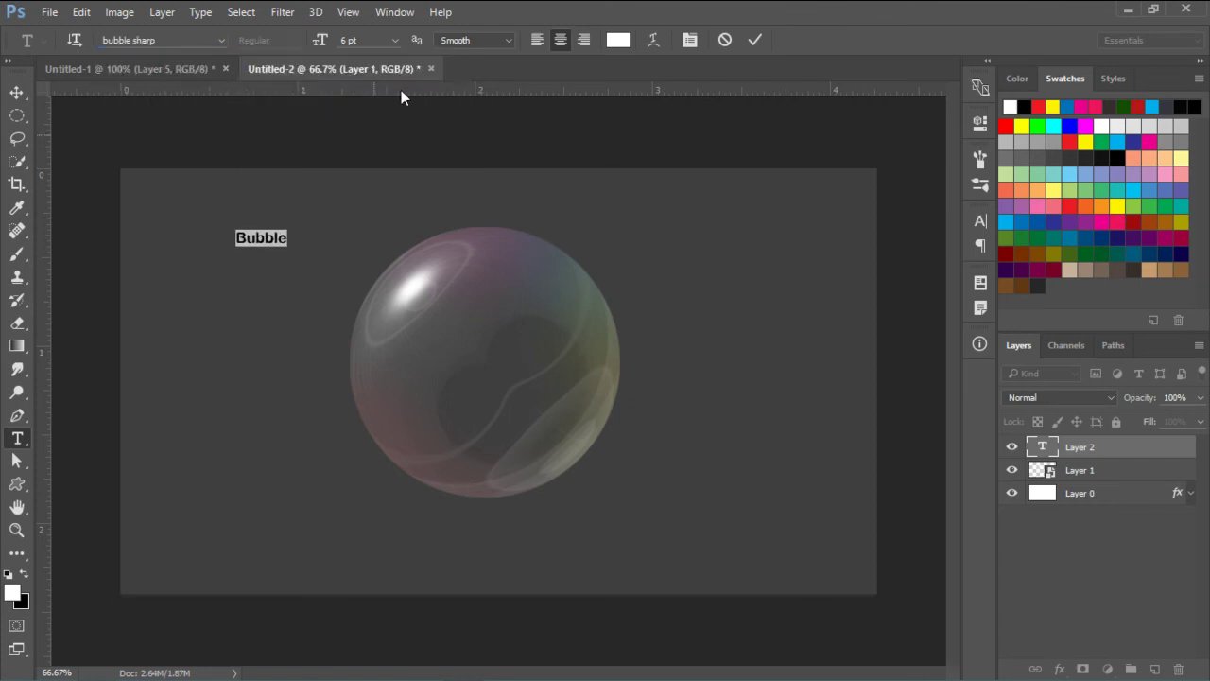
{"action": "left_click", "coordinate": [394, 41]}
{"action": "left_click", "coordinate": [383, 183]}
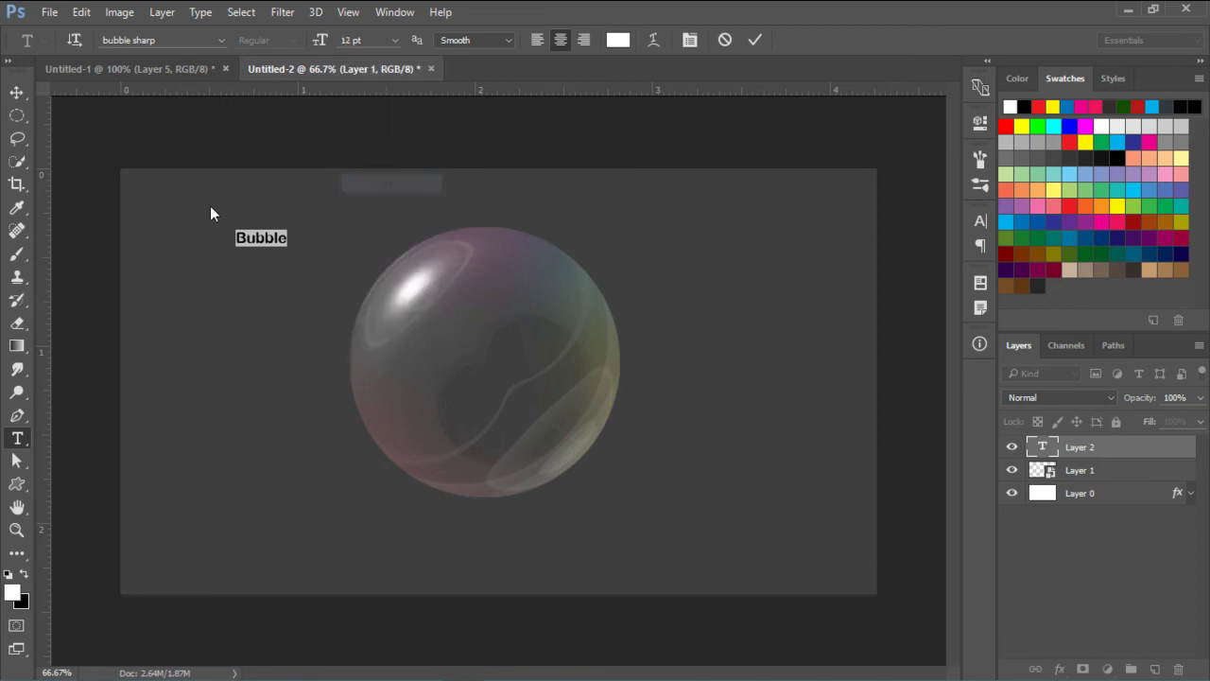
{"action": "left_click", "coordinate": [395, 39]}
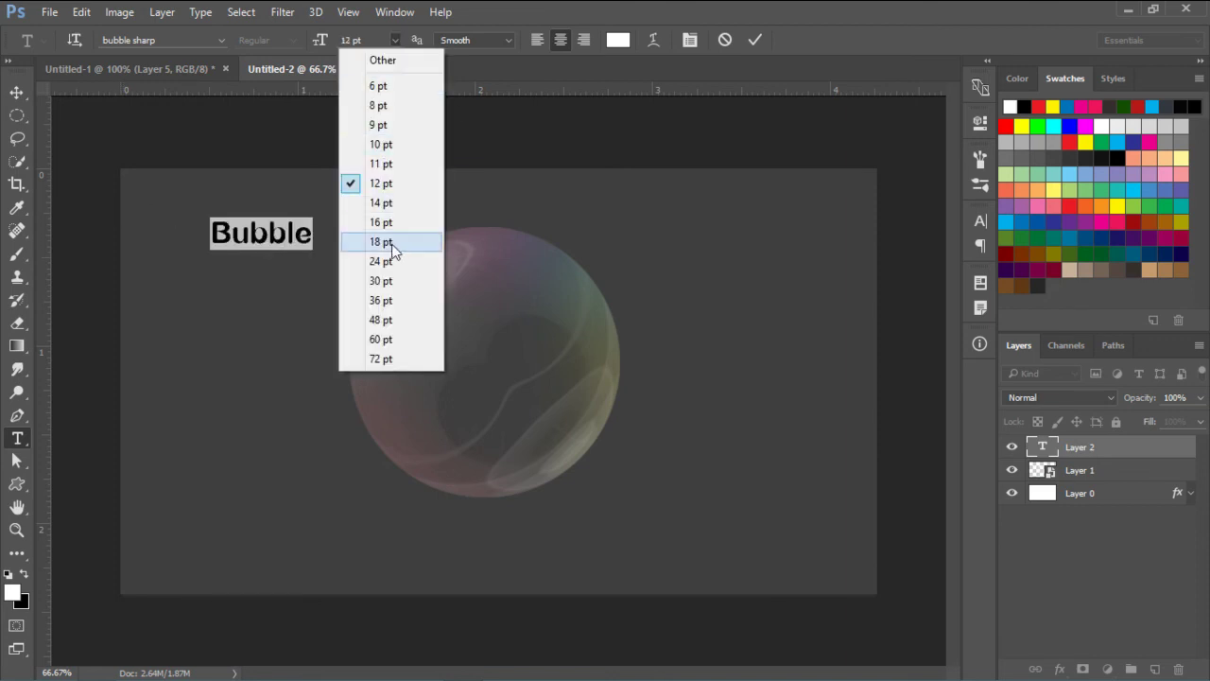
{"action": "left_click", "coordinate": [392, 242]}
Step: Move the text onto the bubble's centre and enlarge it to 24 pt
{"action": "left_click", "coordinate": [16, 91]}
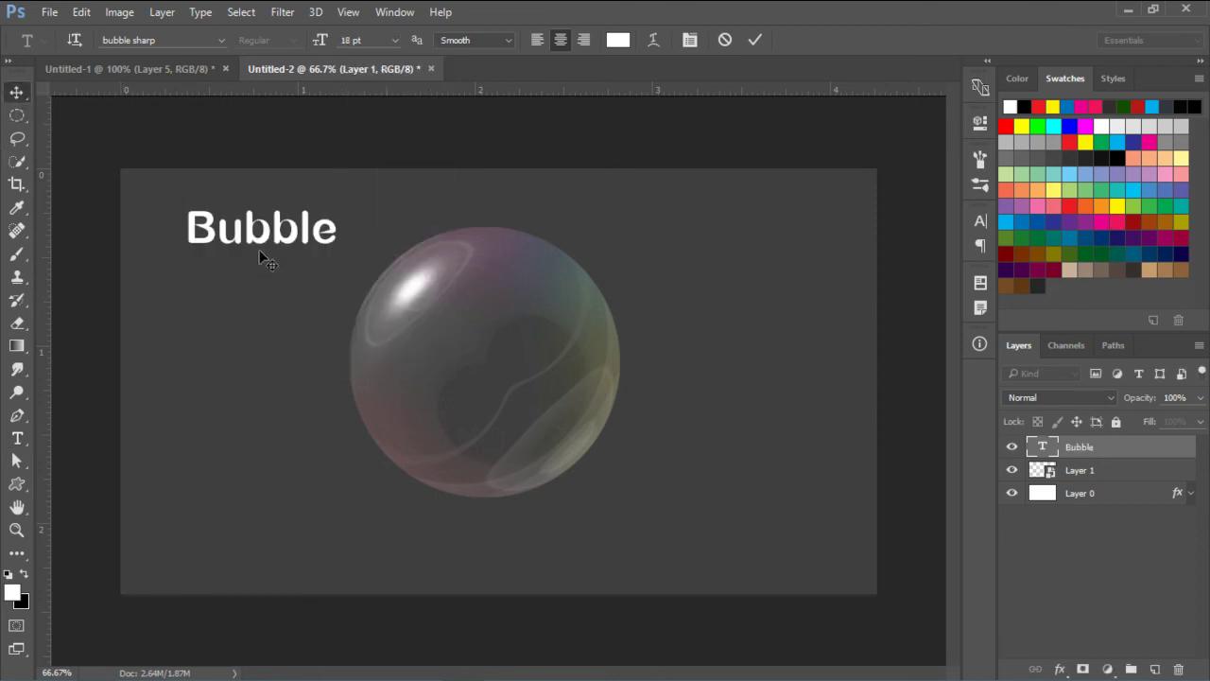
{"action": "left_click_drag", "start_coordinate": [259, 250], "coordinate": [501, 360]}
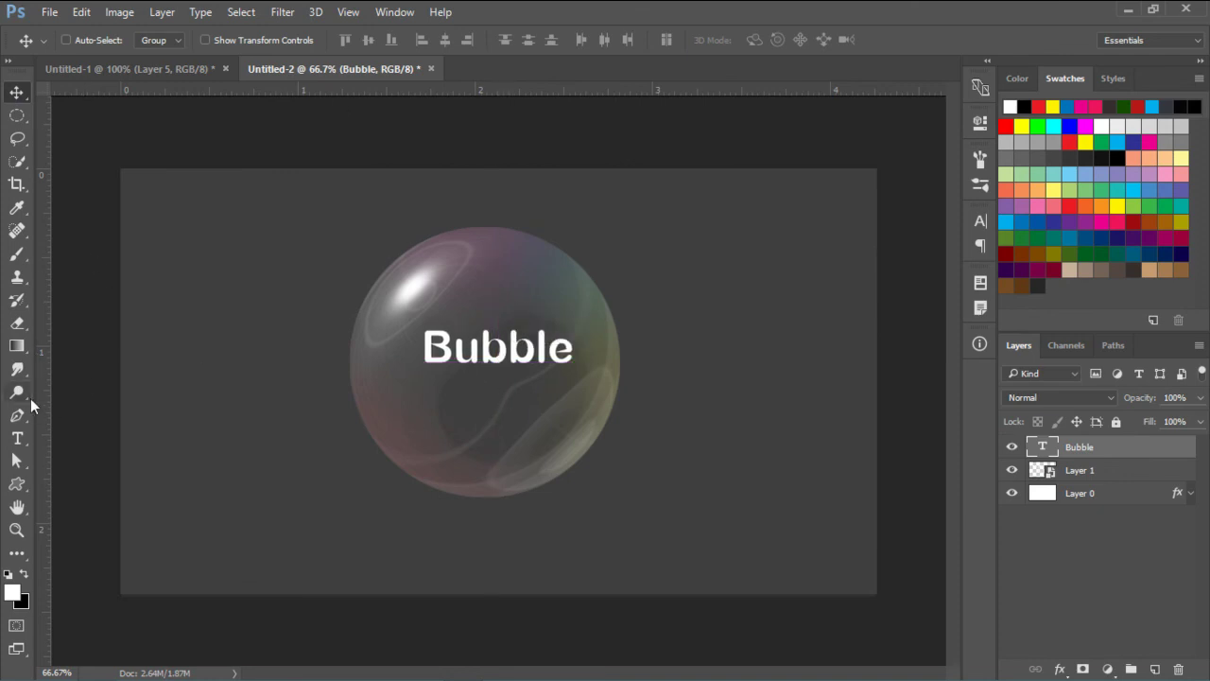
{"action": "double_click", "coordinate": [1040, 447]}
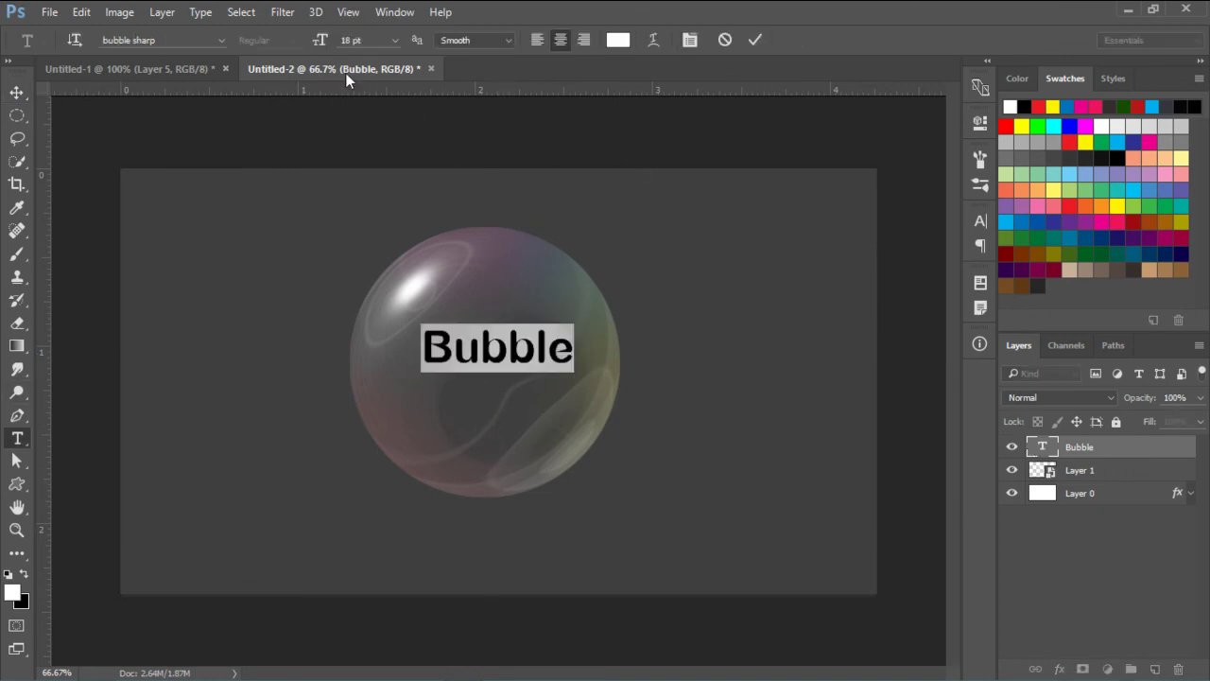
{"action": "left_click", "coordinate": [393, 43]}
{"action": "left_click", "coordinate": [404, 261]}
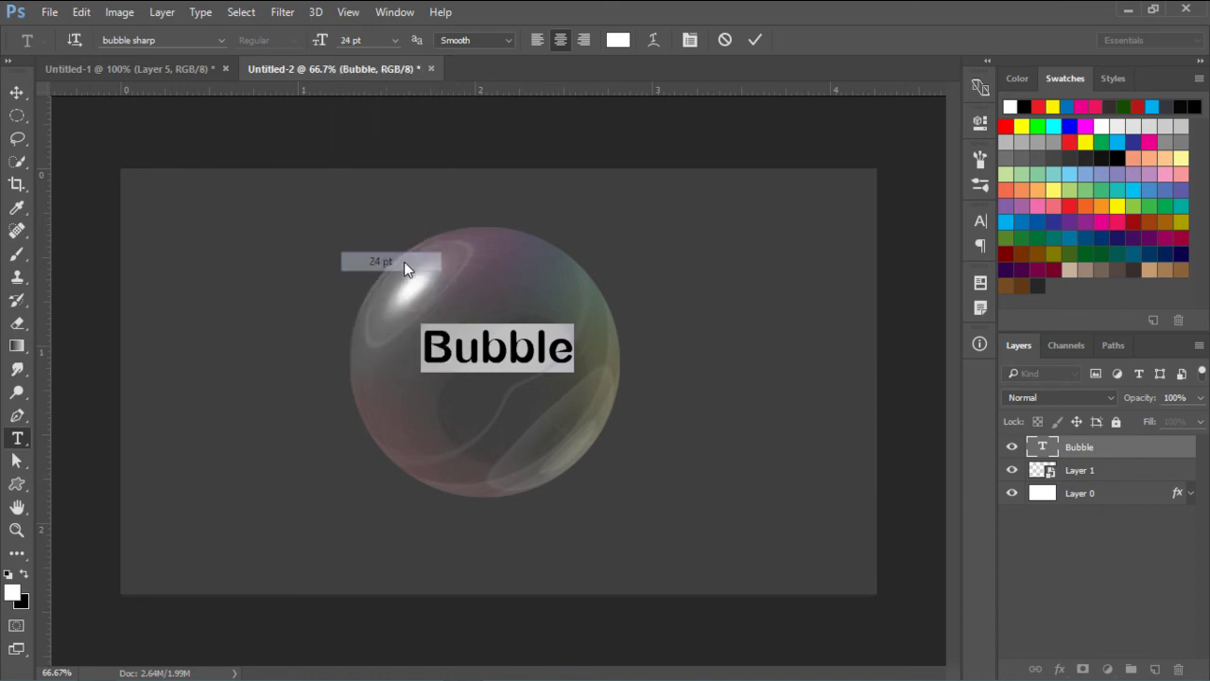
{"action": "left_click", "coordinate": [17, 92]}
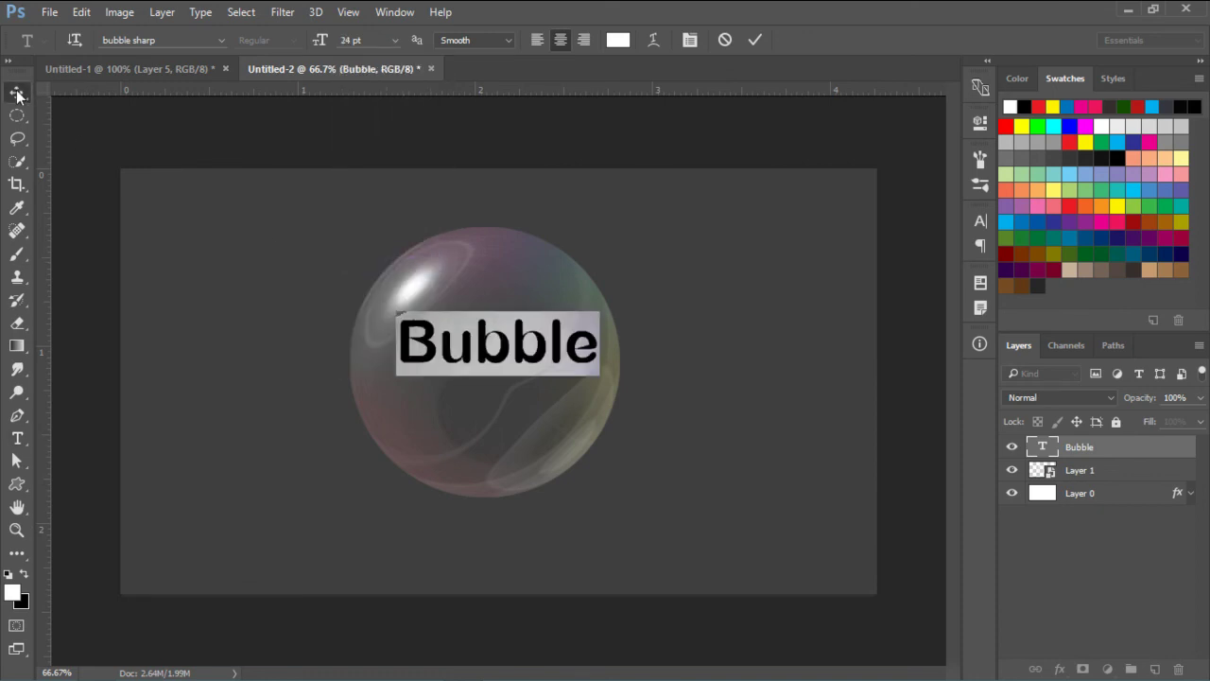
{"action": "left_click_drag", "start_coordinate": [524, 391], "coordinate": [538, 390]}
Step: Align Layer 1 and the unhidden Bubble text to the canvas centre using a full-canvas selection
{"action": "key", "text": "ctrl+a"}
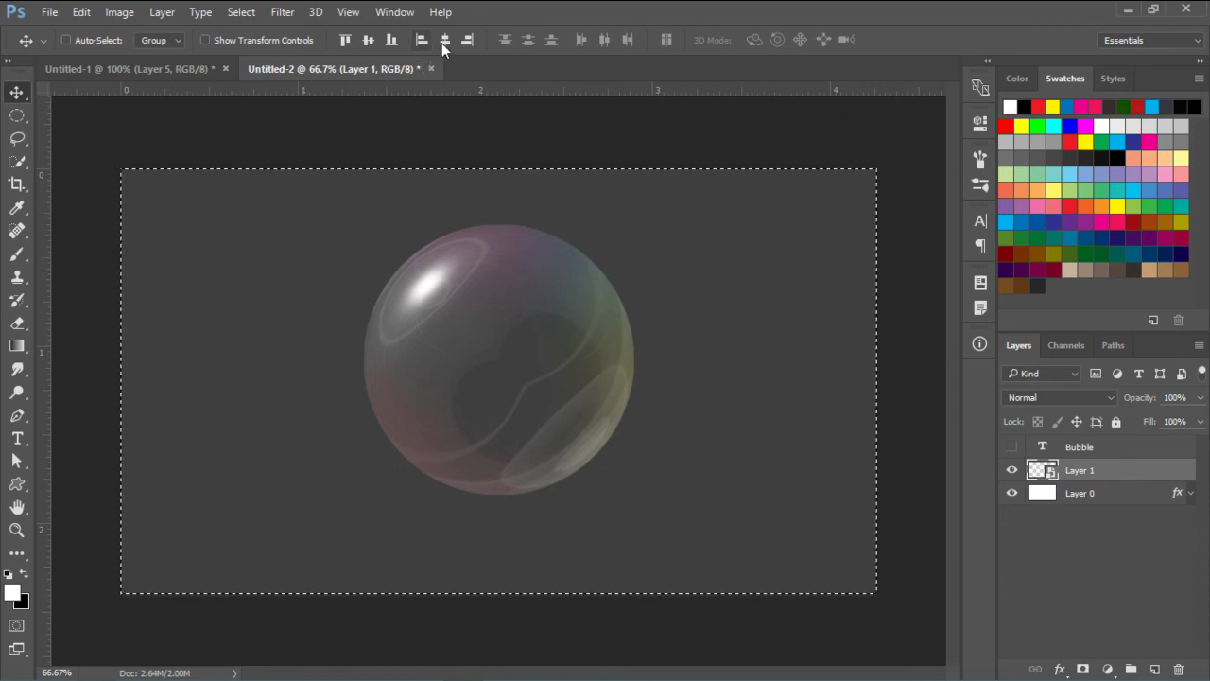
{"action": "left_click", "coordinate": [370, 41]}
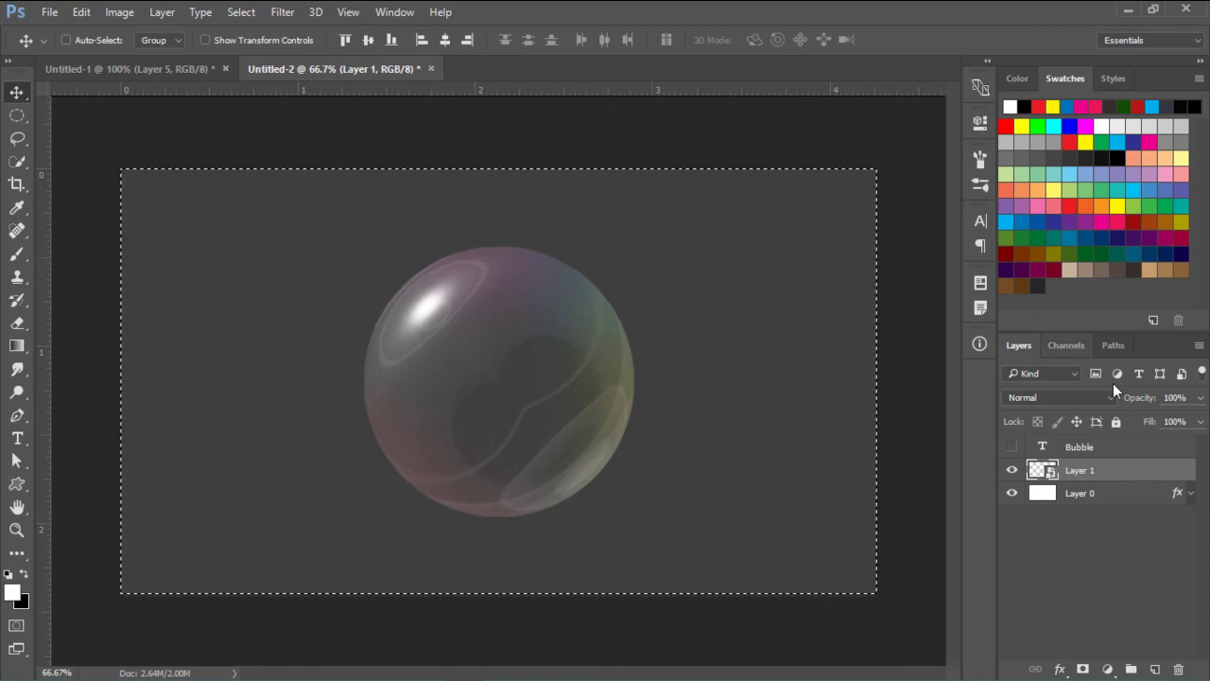
{"action": "left_click", "coordinate": [1087, 447]}
{"action": "left_click", "coordinate": [1012, 447]}
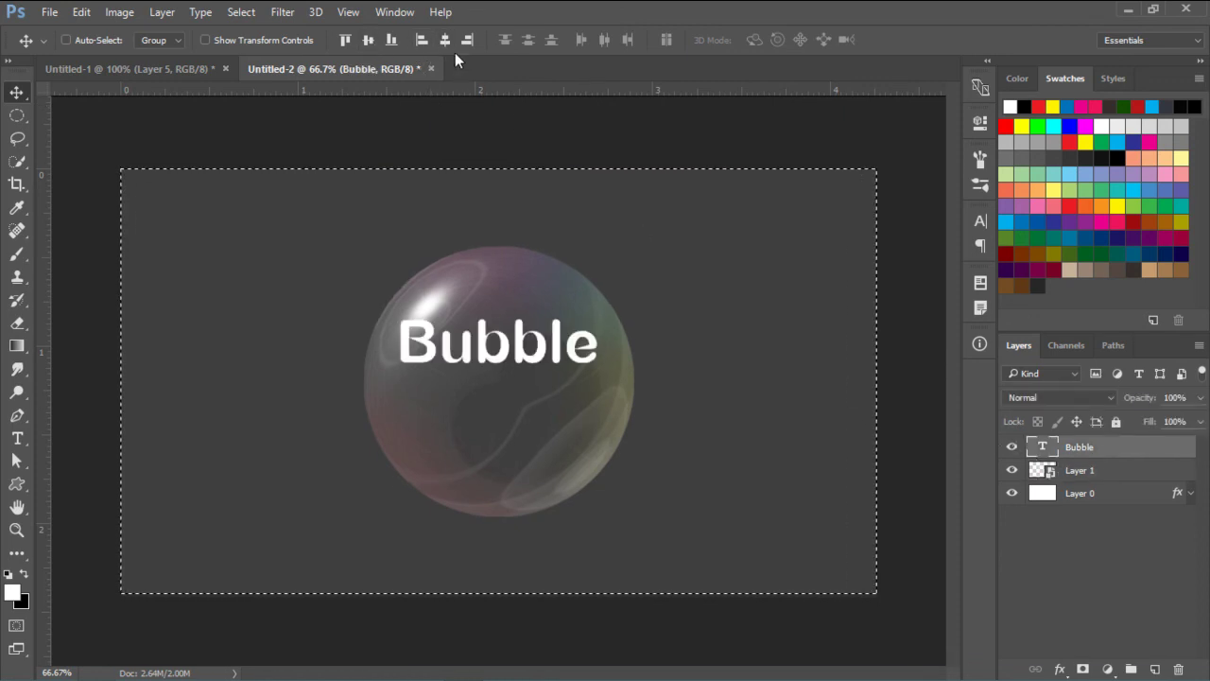
{"action": "left_click", "coordinate": [368, 40]}
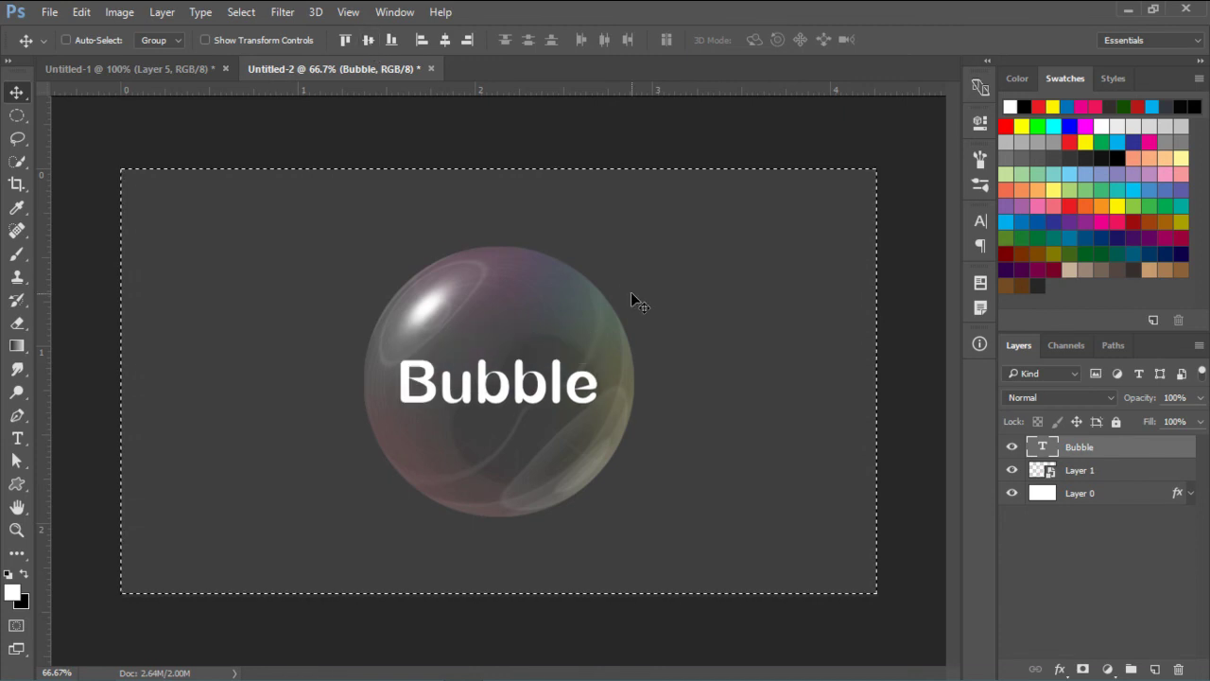
{"action": "key", "text": "ctrl+d"}
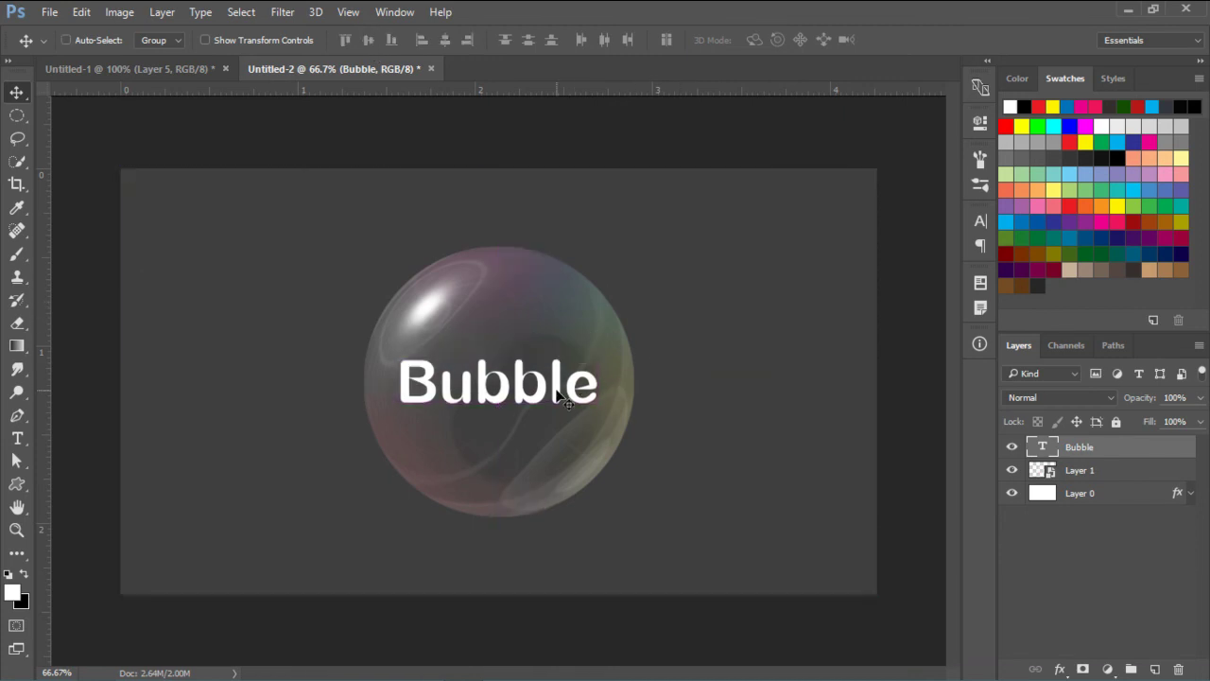
Step: Change the Bubble text layer's blend mode from Normal to Overlay
{"action": "left_click", "coordinate": [1077, 396]}
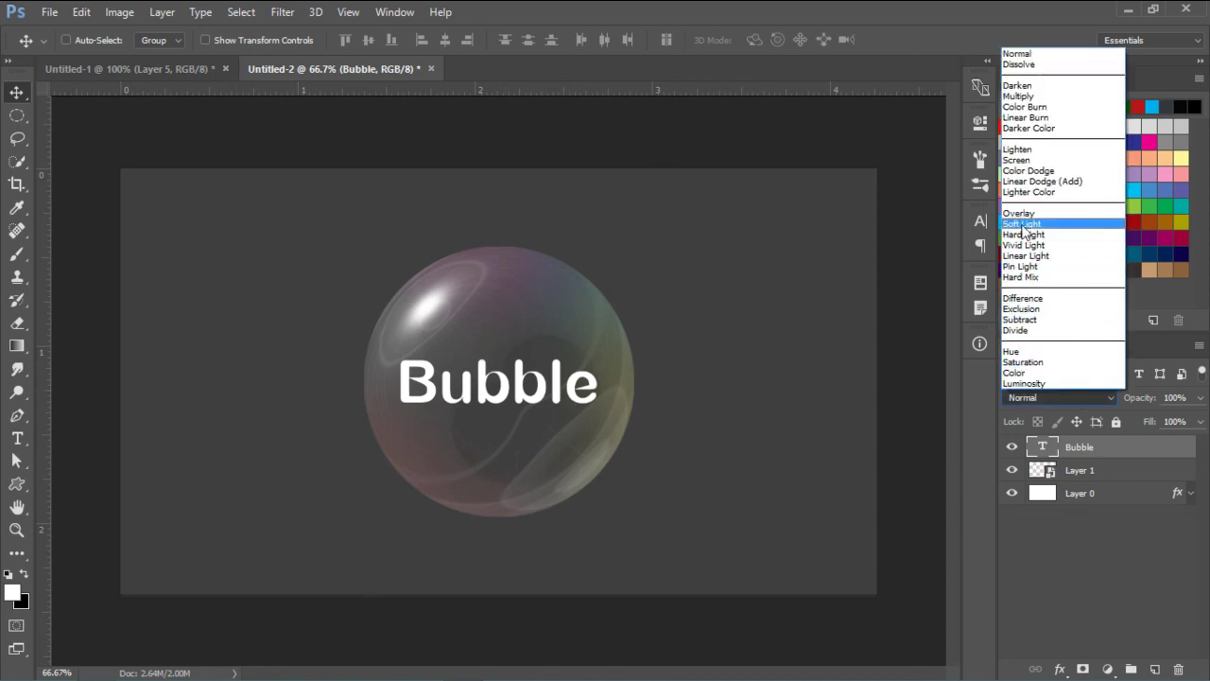
{"action": "left_click", "coordinate": [1019, 213]}
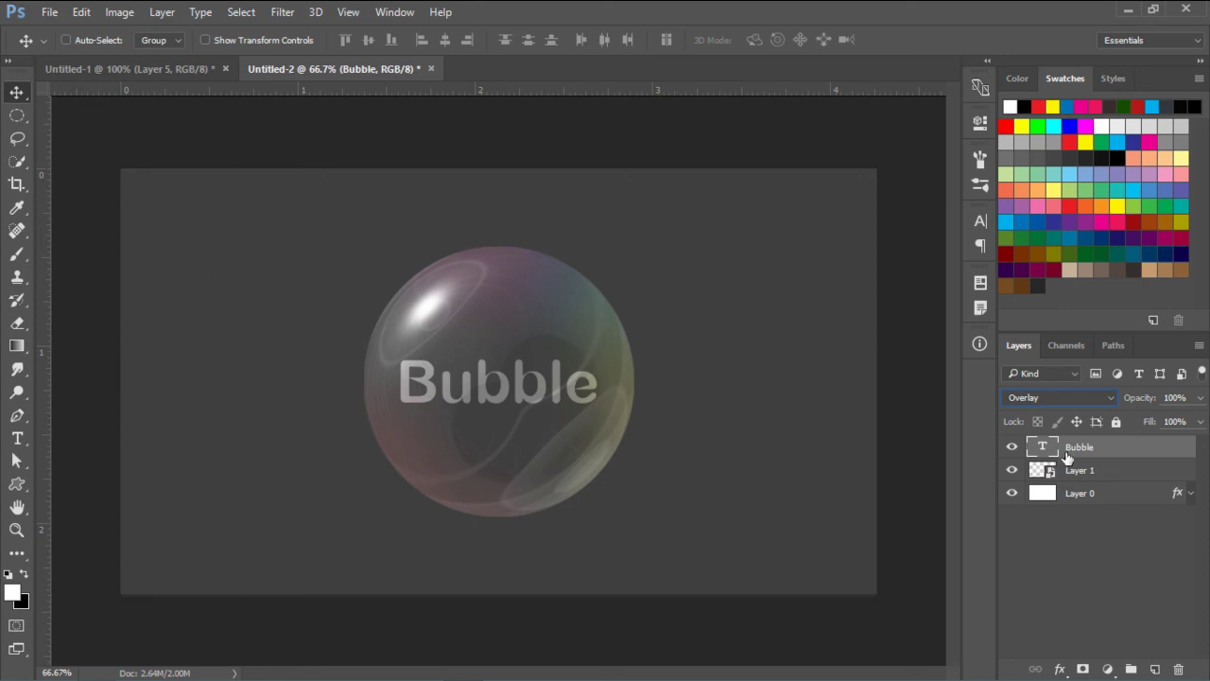
{"action": "left_click", "coordinate": [17, 438]}
Step: Warp the Bubble text with the Arc Lower style at roughly +10% bend
{"action": "left_click", "coordinate": [653, 40]}
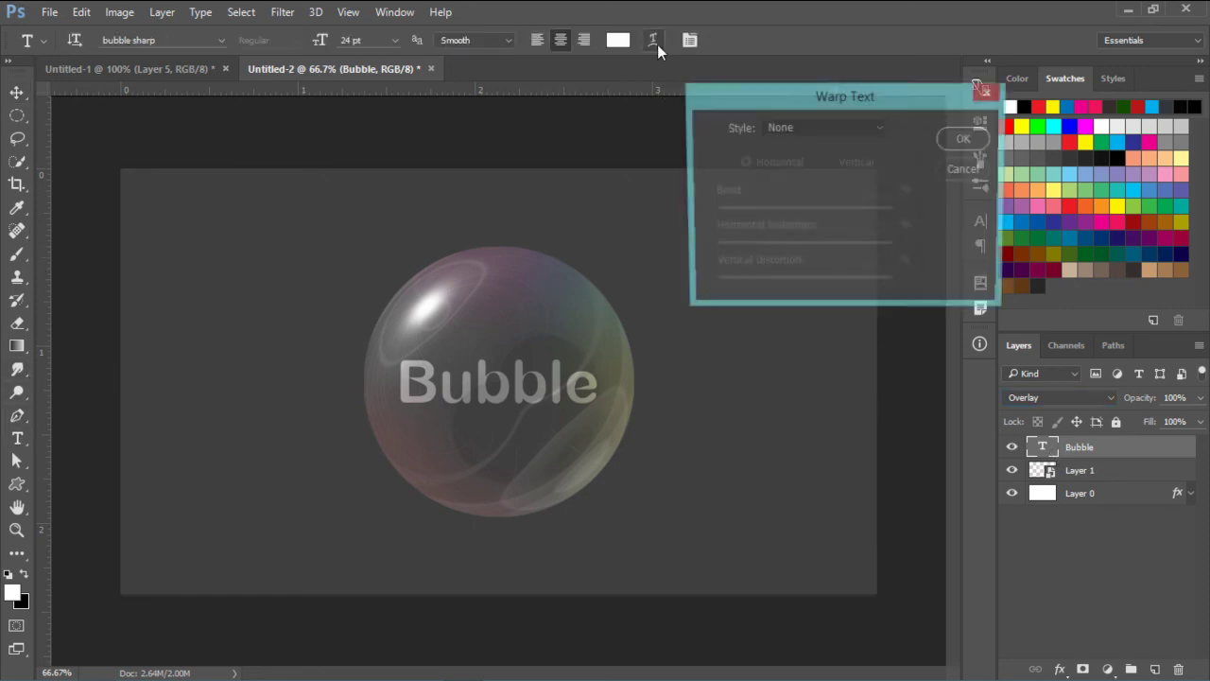
{"action": "left_click", "coordinate": [789, 127]}
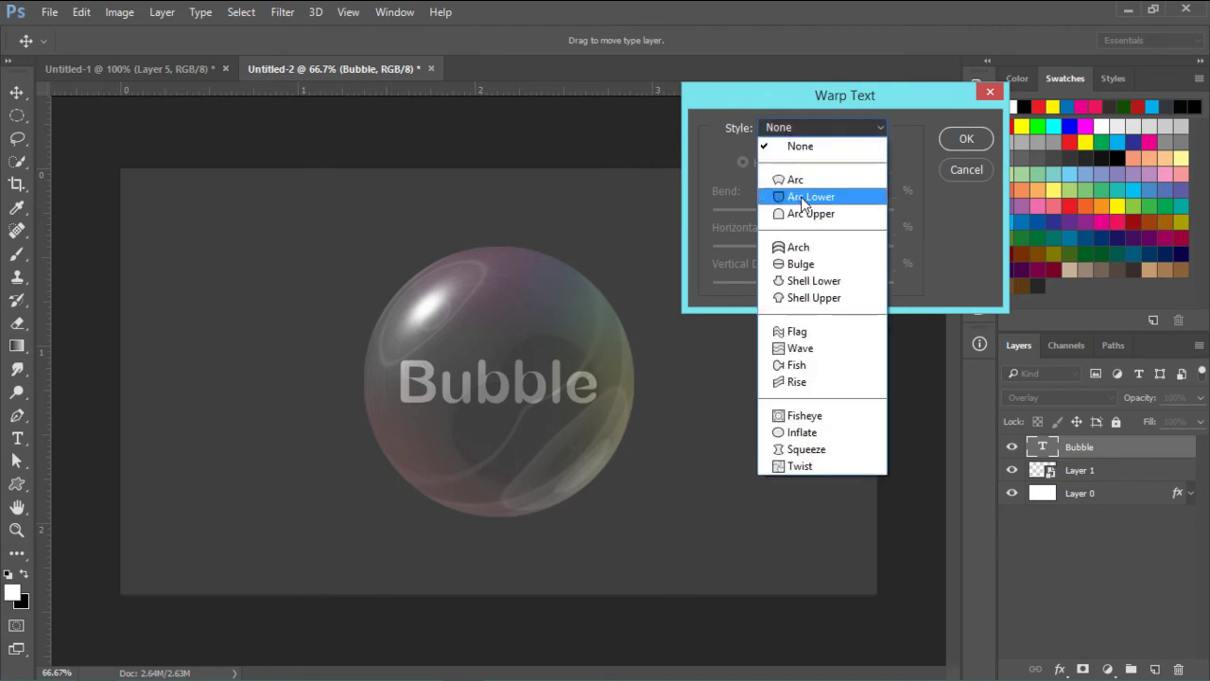
{"action": "left_click", "coordinate": [799, 195]}
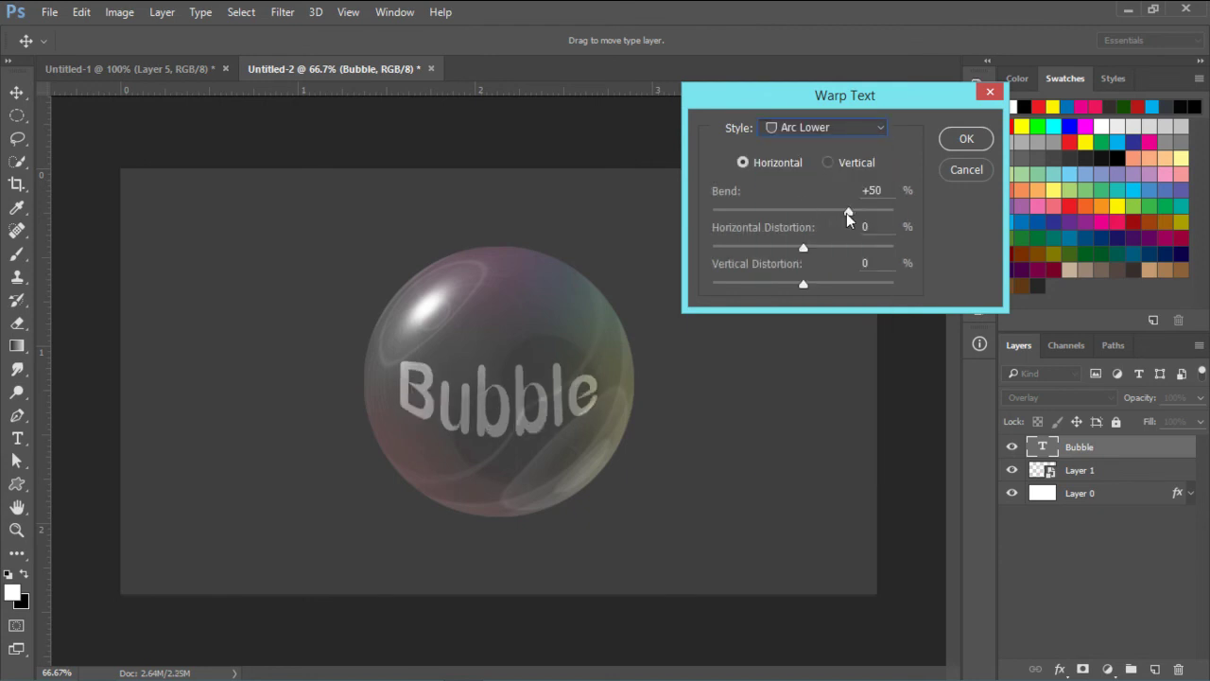
{"action": "left_click_drag", "start_coordinate": [846, 213], "coordinate": [813, 213]}
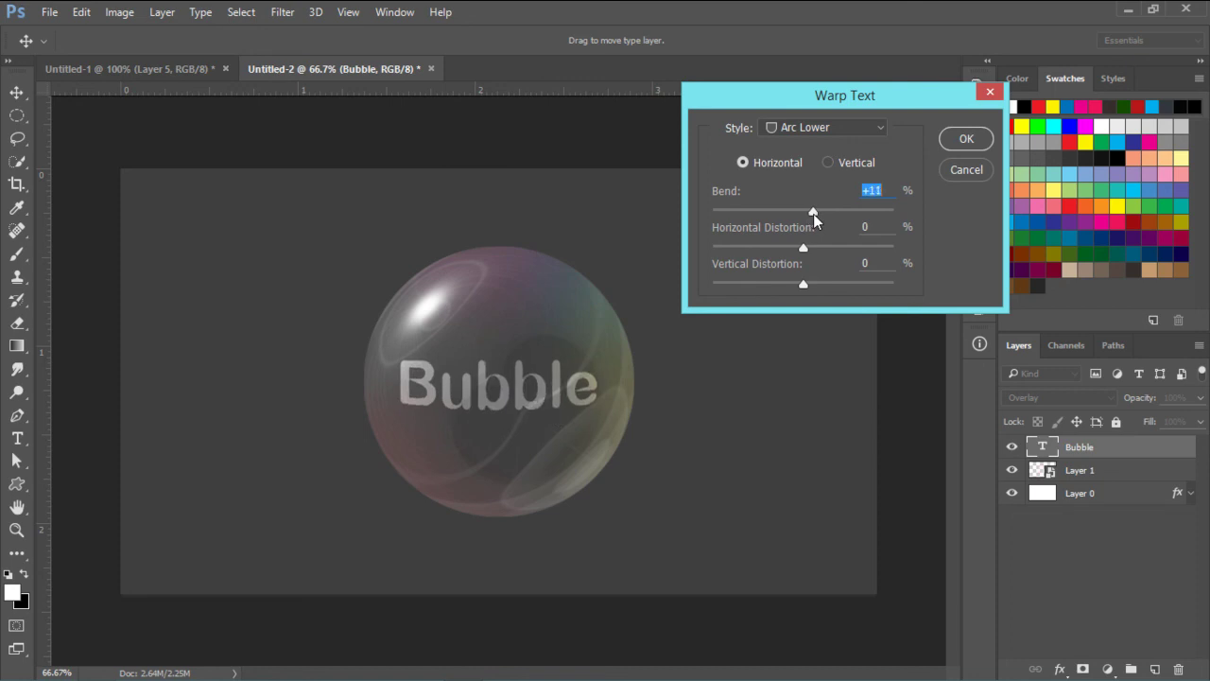
{"action": "left_click", "coordinate": [814, 214]}
{"action": "left_click", "coordinate": [951, 142]}
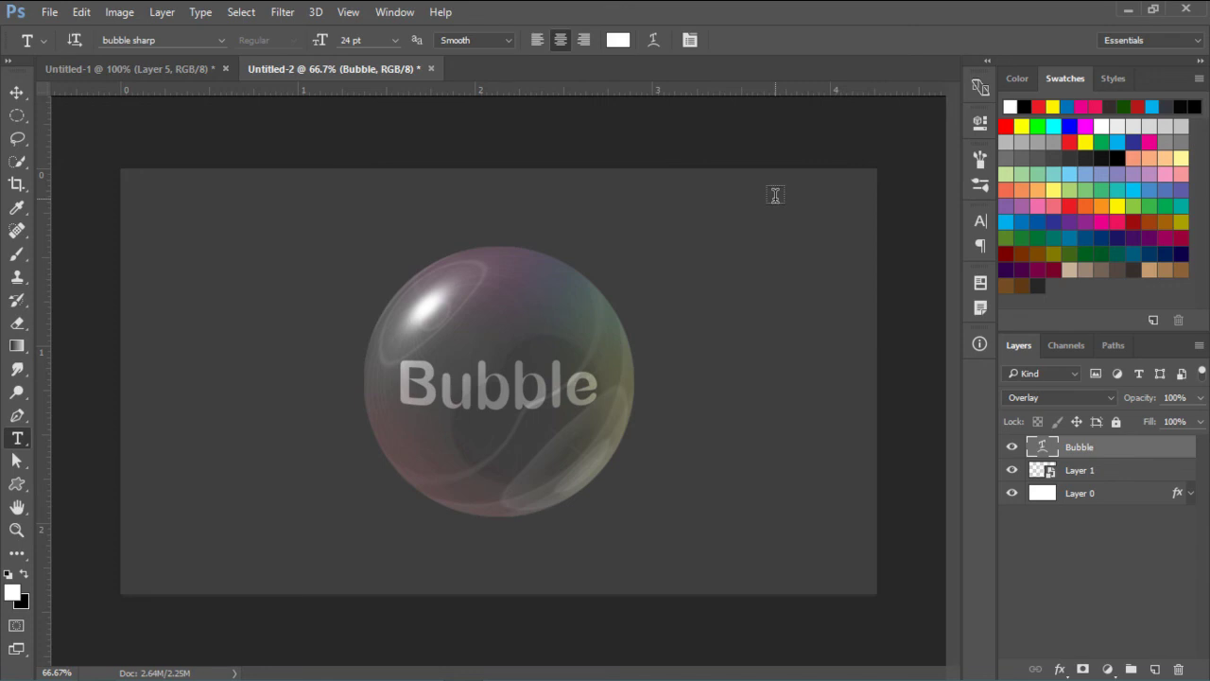
Step: Group Layer 1 and the Bubble text into Group 1 and drag the group into place
{"action": "left_click", "coordinate": [17, 92]}
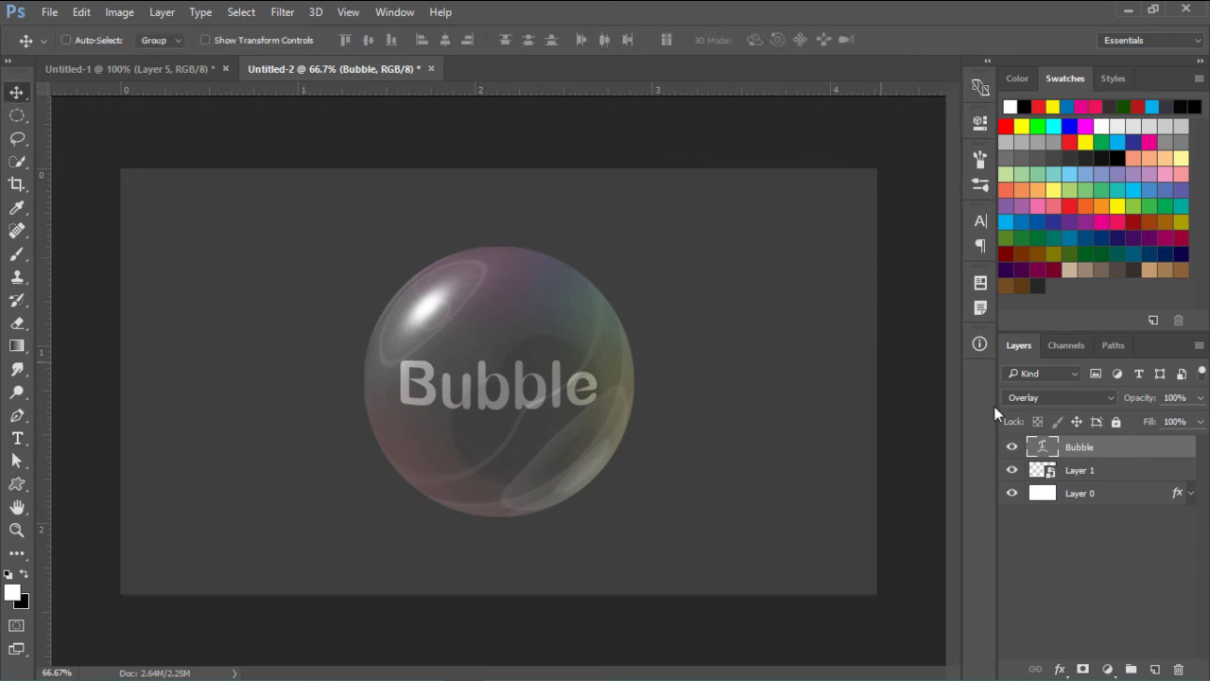
{"action": "left_click", "coordinate": [1123, 476], "text": "ctrl"}
{"action": "key", "text": "ctrl+g"}
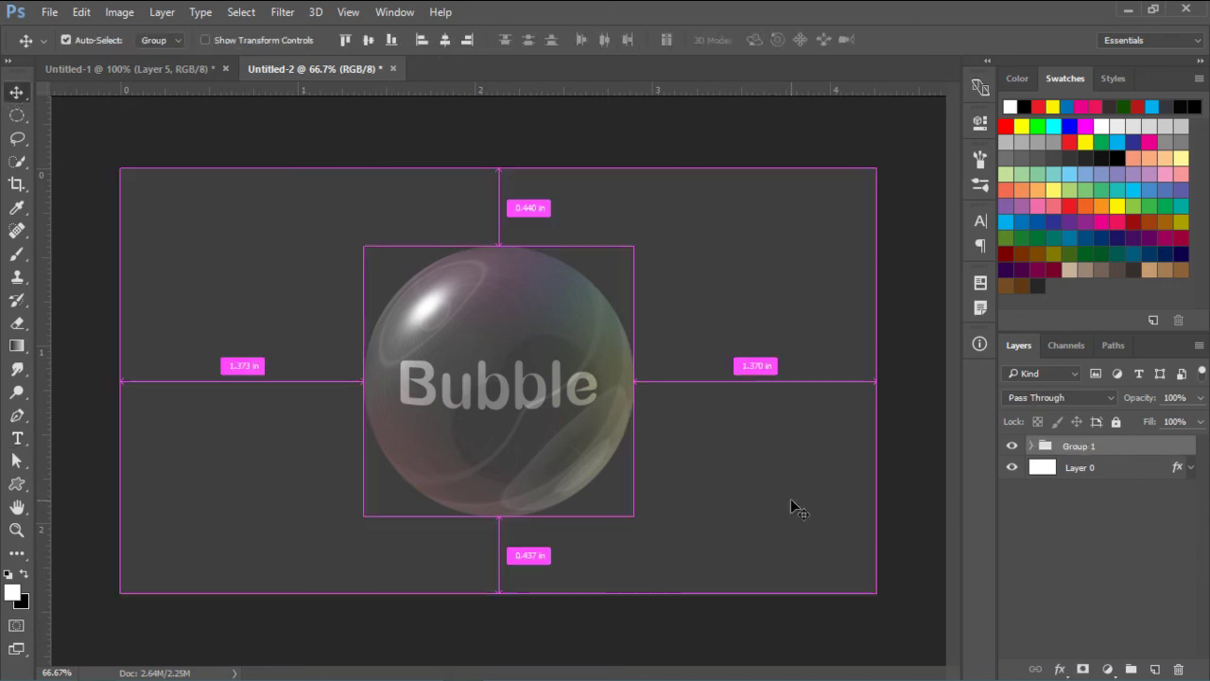
{"action": "mouse_move", "coordinate": [518, 489]}
{"action": "left_mouse_down"}
{"action": "mouse_move", "coordinate": [598, 446]}
{"action": "mouse_move", "coordinate": [498, 438]}
{"action": "left_mouse_up"}
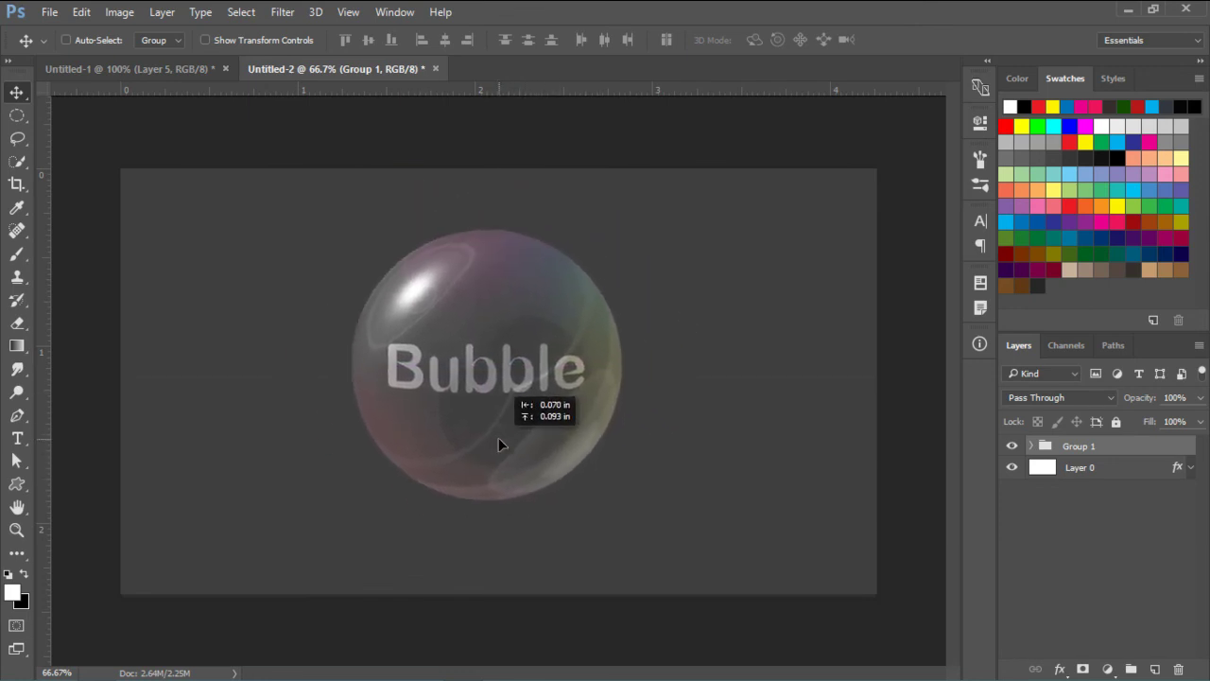